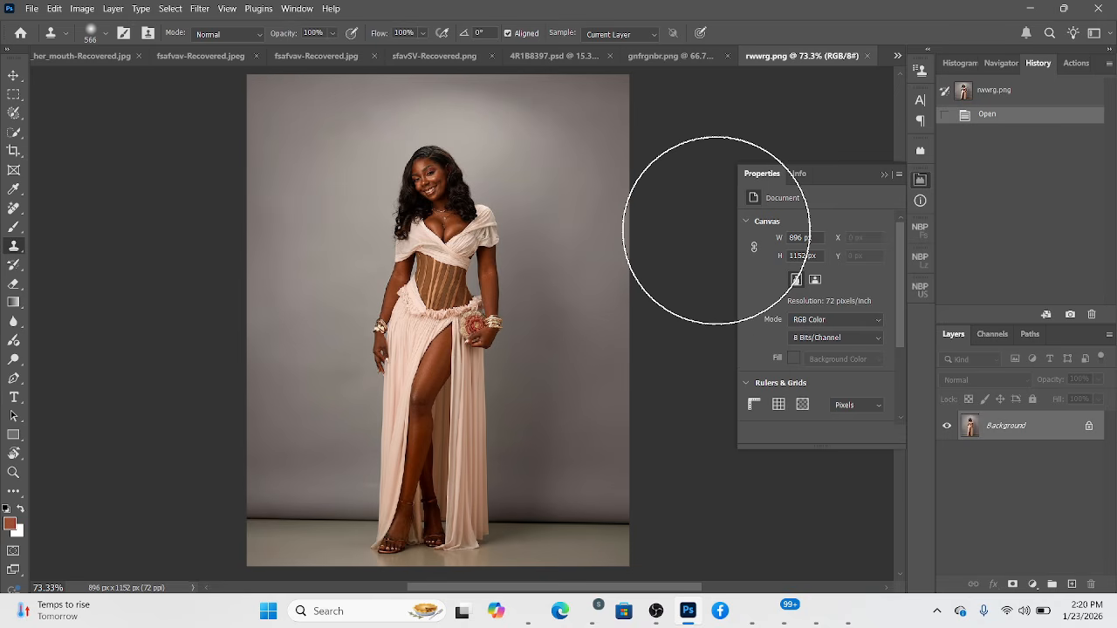
# Crop the photo to the 4:5 ratio at full image height, filling the extended side edges with Content-Aware Fill.
pyautogui.click(884, 177)
pyautogui.click(13, 150)
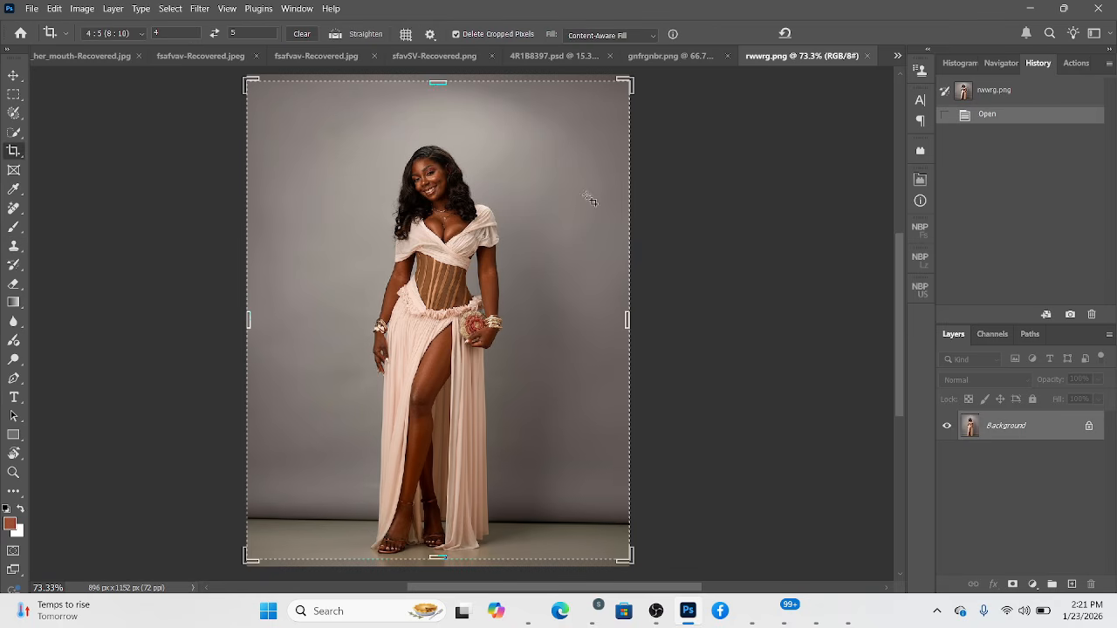
pyautogui.moveTo(436, 559); pyautogui.dragTo(438, 565)
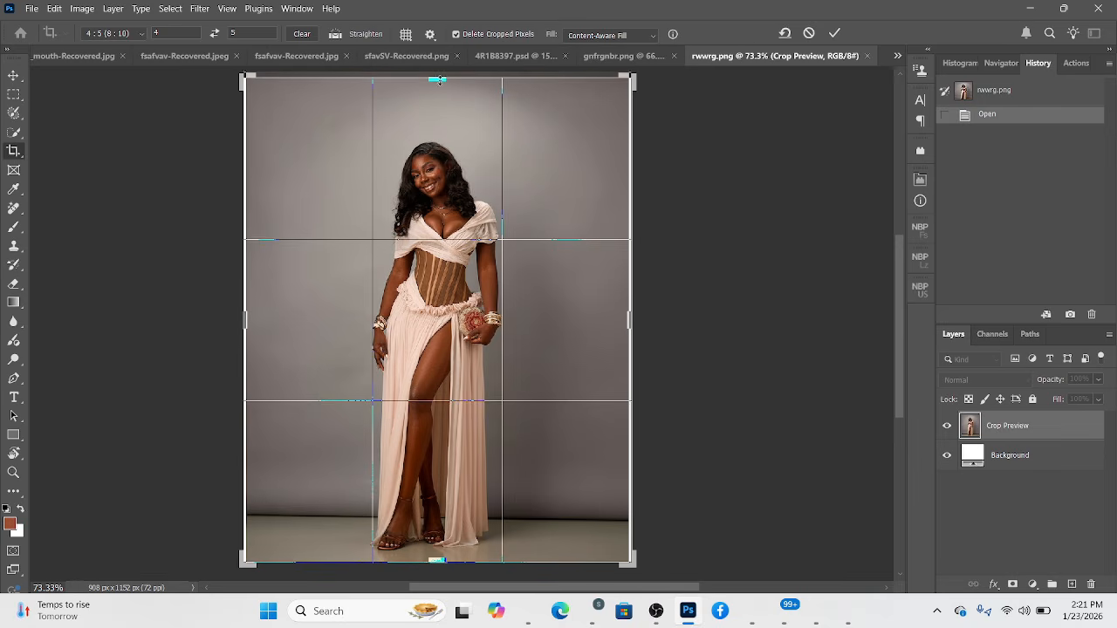
pyautogui.moveTo(438, 75); pyautogui.dragTo(437, 66)
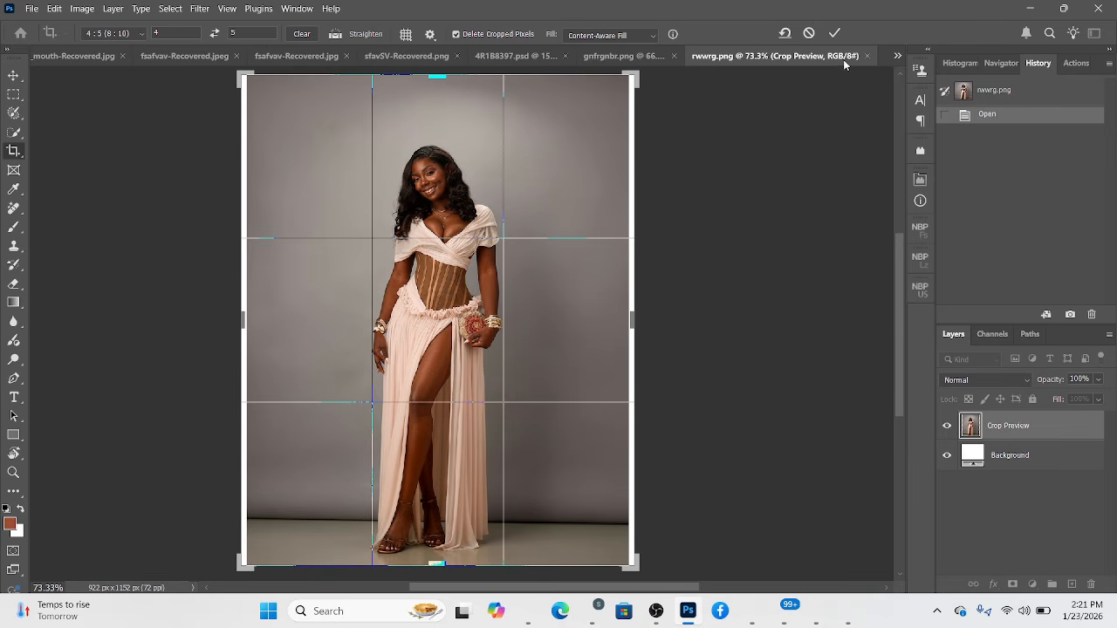
pyautogui.click(835, 33)
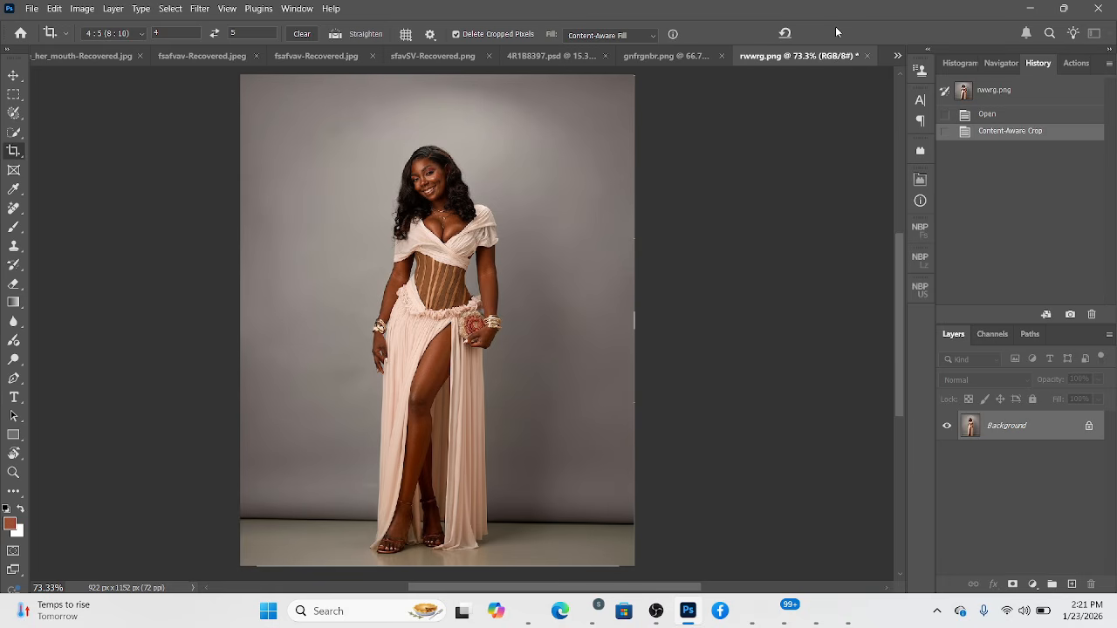
# Select the woman with Select Subject and invert the selection to cover the backdrop.
pyautogui.click(15, 133)
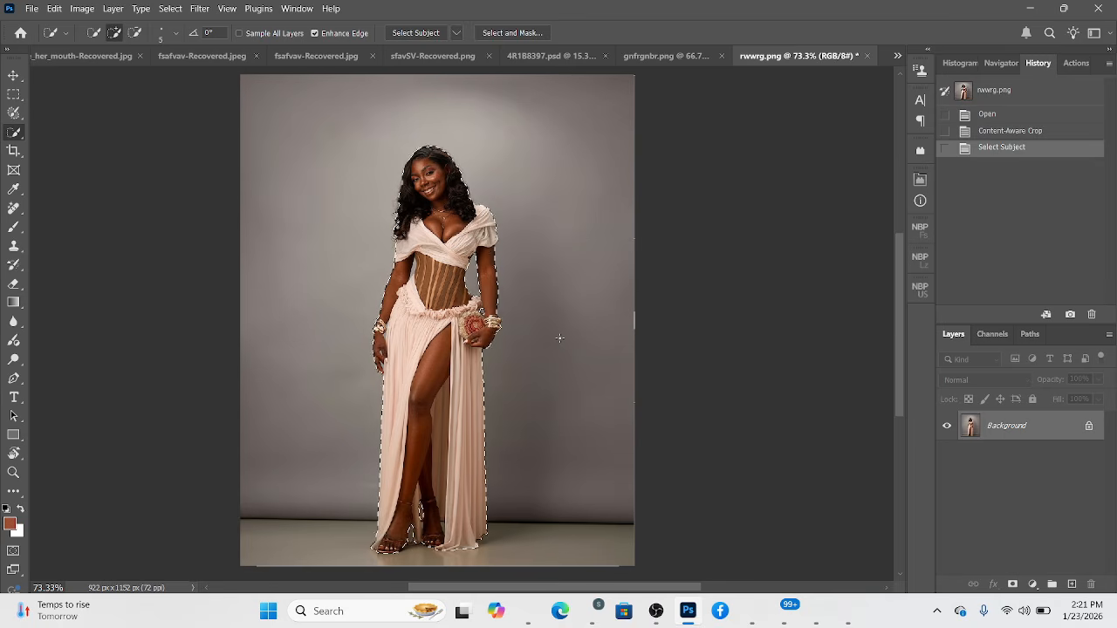
pyautogui.rightClick(403, 424)
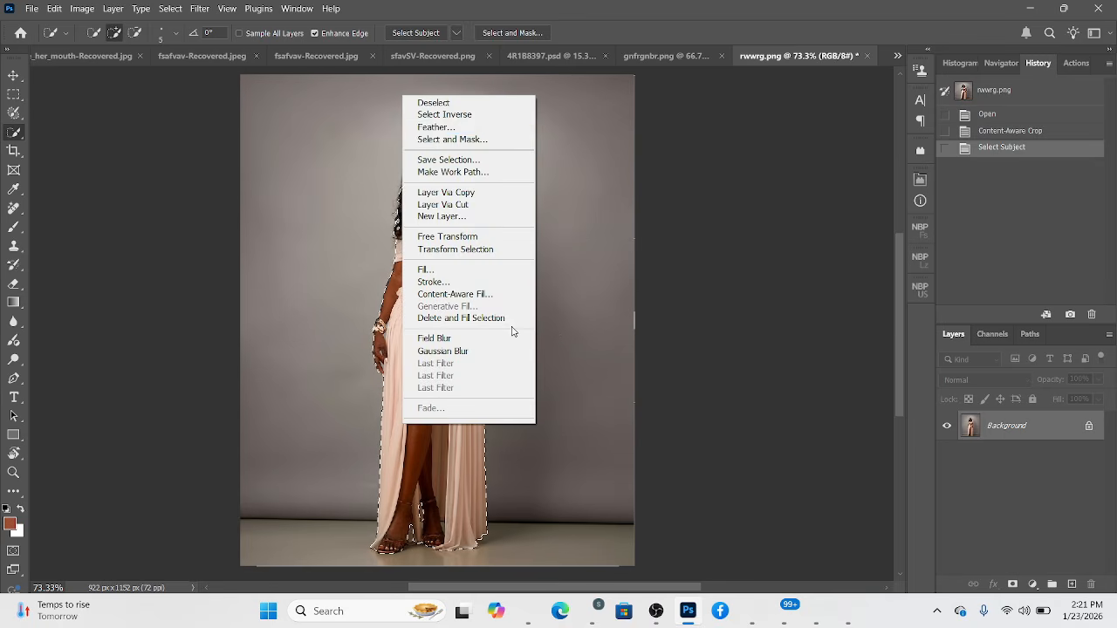
pyautogui.click(492, 114)
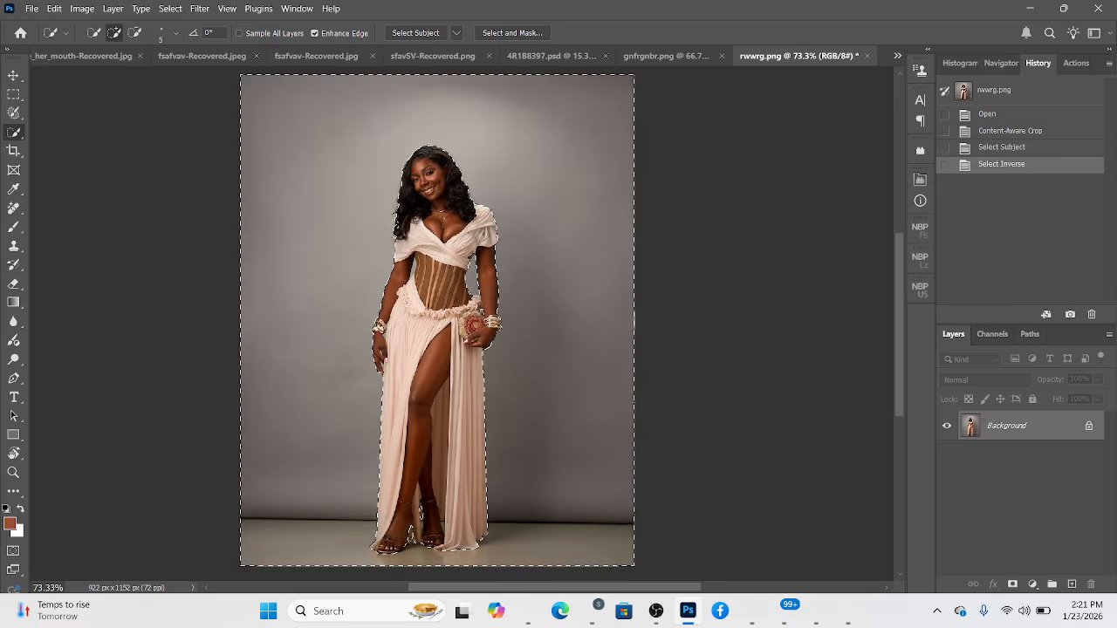
# Refine the backdrop selection in the gap between the lowered arm and the corset with a 4 px Quick Selection brush.
pyautogui.scroll(2, 408, 294)
pyautogui.scroll(2, 422, 301)
pyautogui.scroll(2, 432, 244)
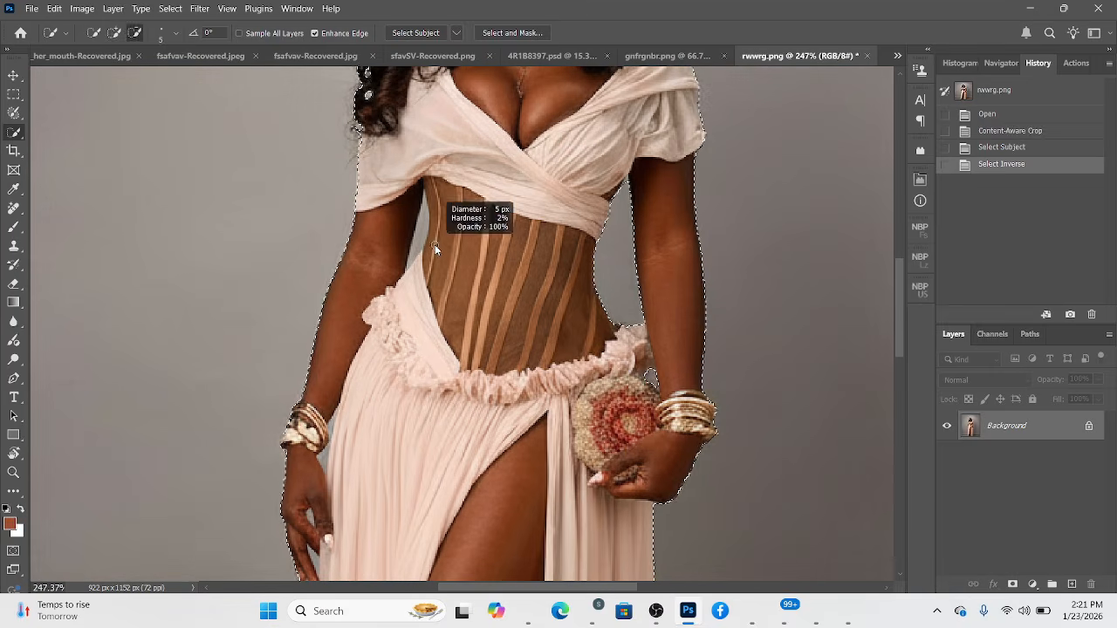
pyautogui.moveTo(425, 236)
pyautogui.mouseDown()
pyautogui.moveTo(425, 272)
pyautogui.moveTo(424, 224)
pyautogui.mouseUp()
pyautogui.keyDown('alt'); pyautogui.rightClick(425, 212); pyautogui.keyUp('alt')
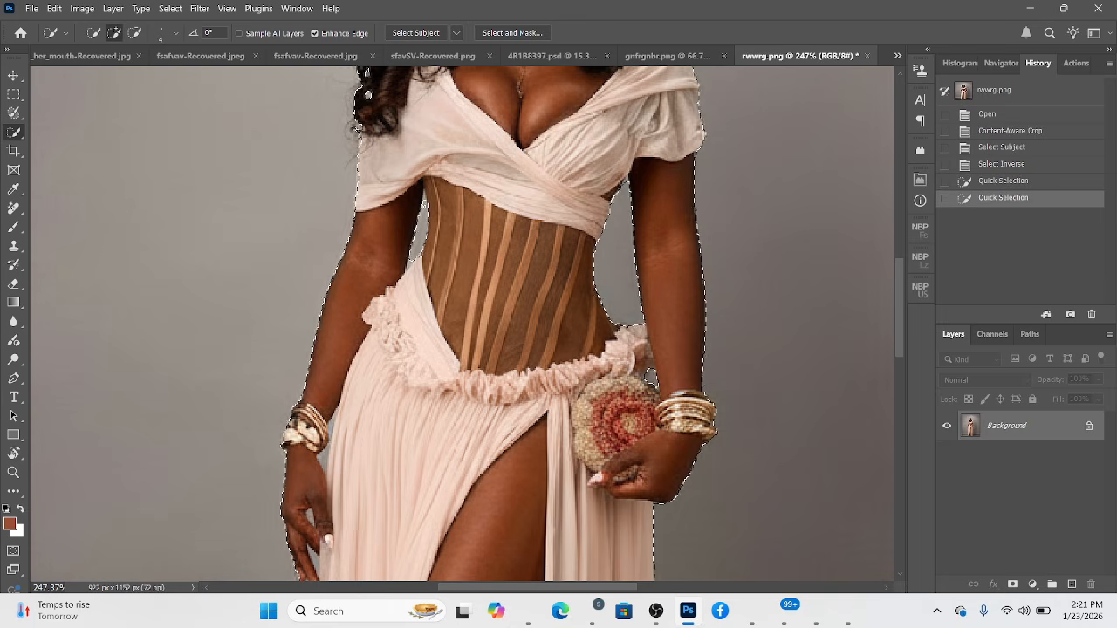
pyautogui.click(426, 199)
pyautogui.press('alt')
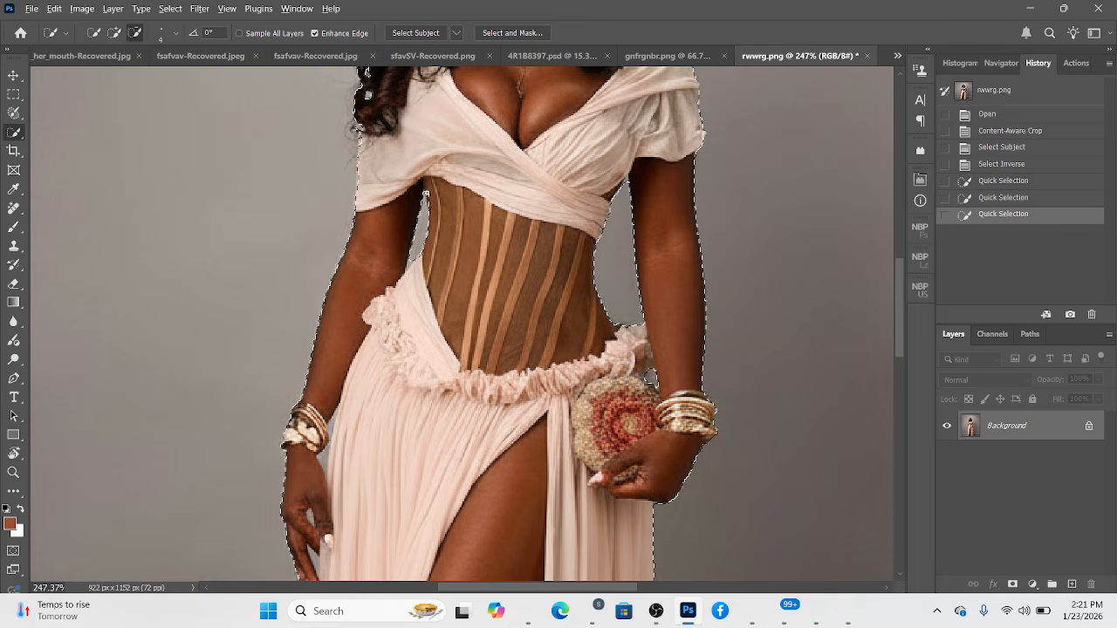
pyautogui.keyDown('alt'); pyautogui.click(431, 204); pyautogui.keyUp('alt')
# Add the gap between the bracelet wrist and the skirt to the selection, reducing the Quick Selection brush to 2 px.
pyautogui.moveTo(470, 315); pyautogui.dragTo(531, 169)
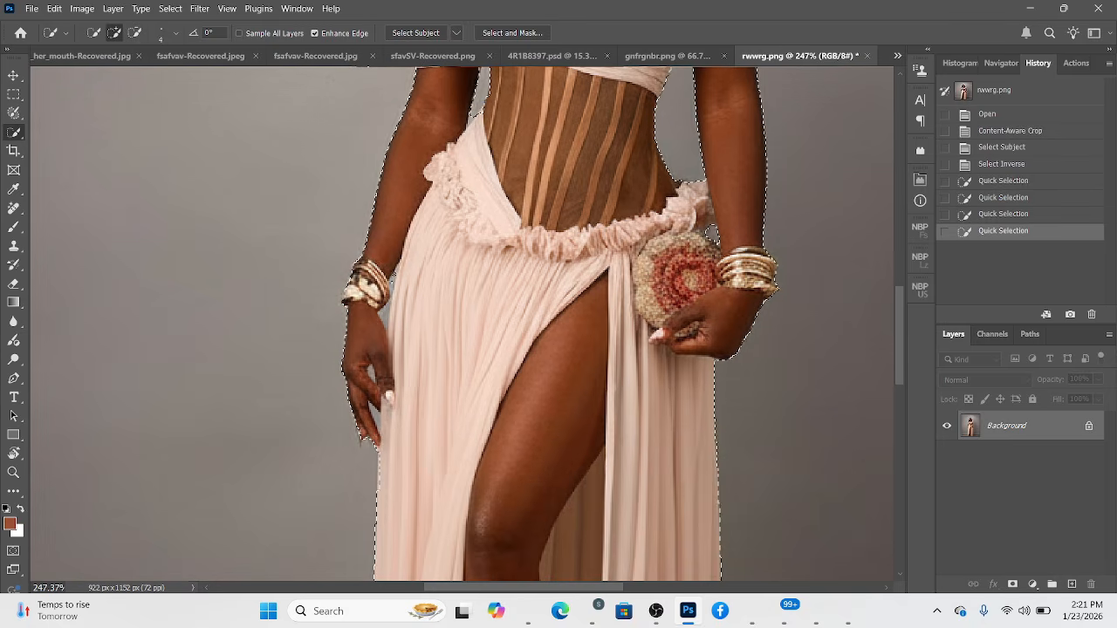
pyautogui.click(391, 274)
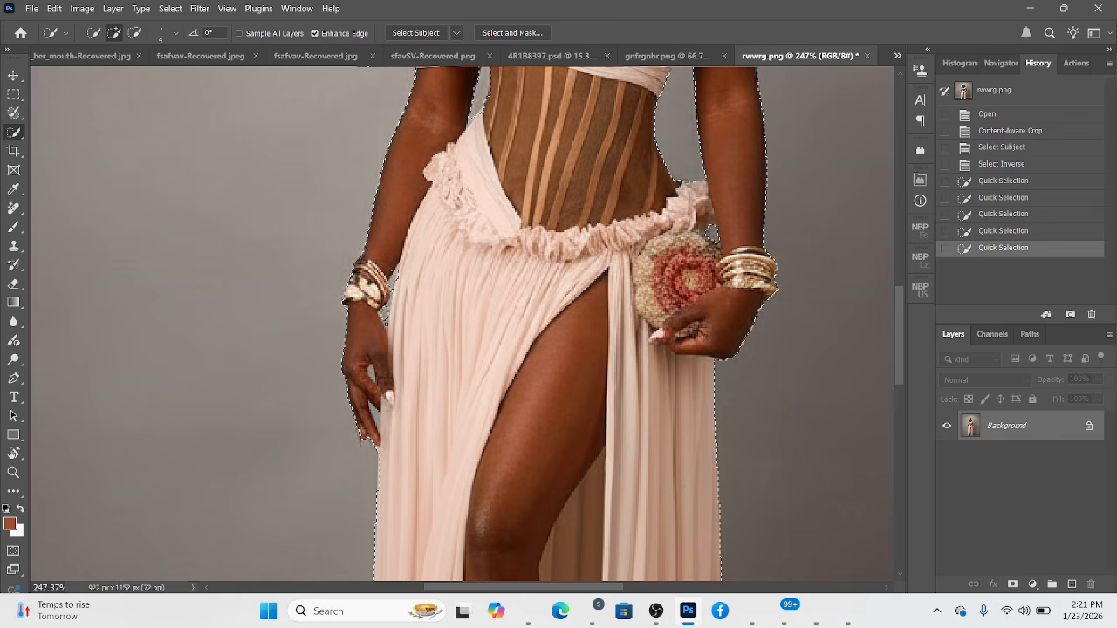
pyautogui.click(393, 337)
pyautogui.scroll(5, 391, 326)
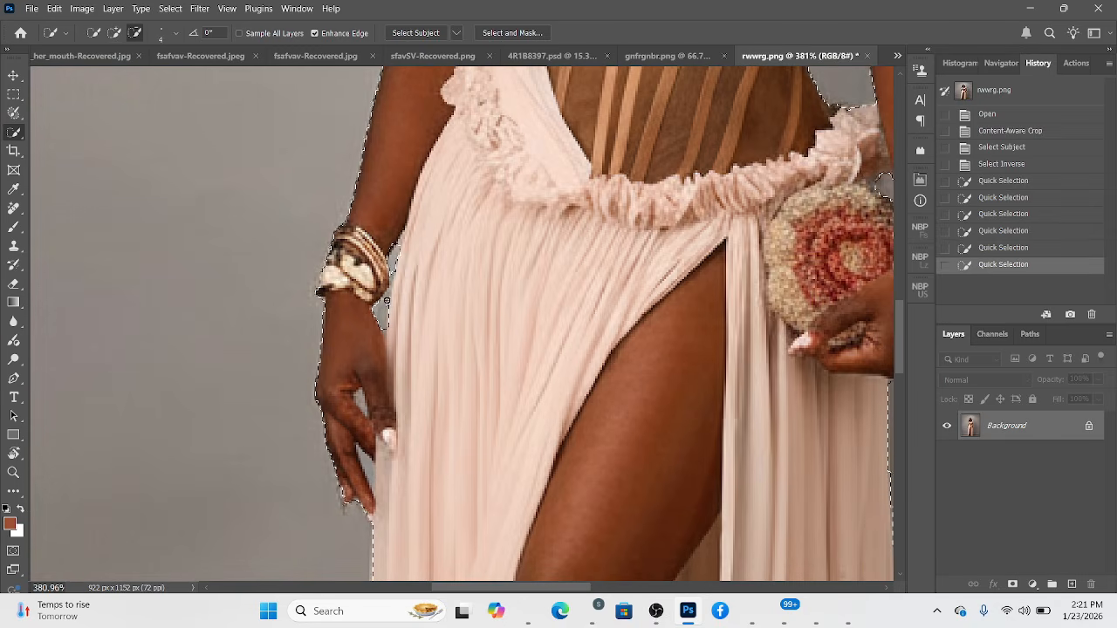
pyautogui.keyDown('alt'); pyautogui.rightClick(387, 304); pyautogui.keyUp('alt')
pyautogui.click(389, 288)
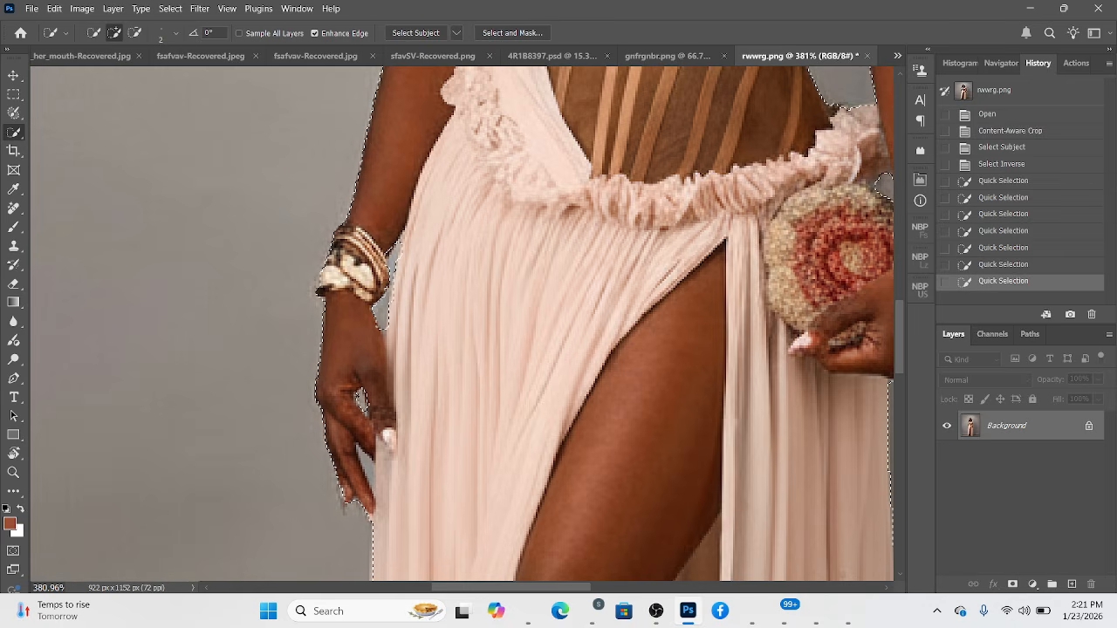
# Add the small gap between the thumb and fingers to the selection and touch up the edge between the wrist and skirt.
pyautogui.click(365, 405)
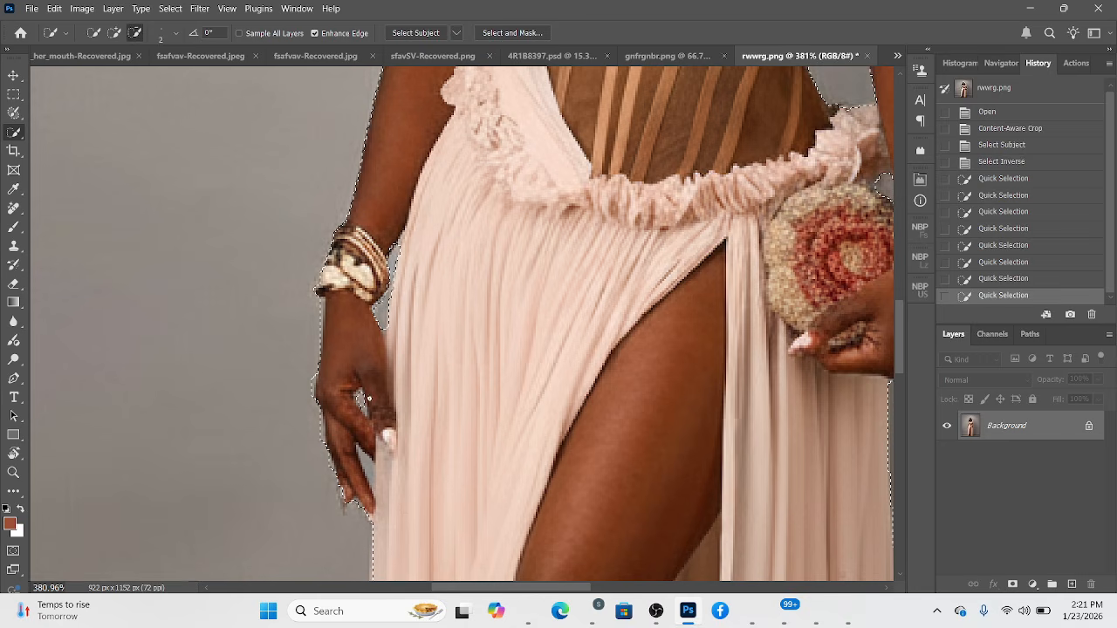
pyautogui.keyDown('alt'); pyautogui.click(376, 416); pyautogui.keyUp('alt')
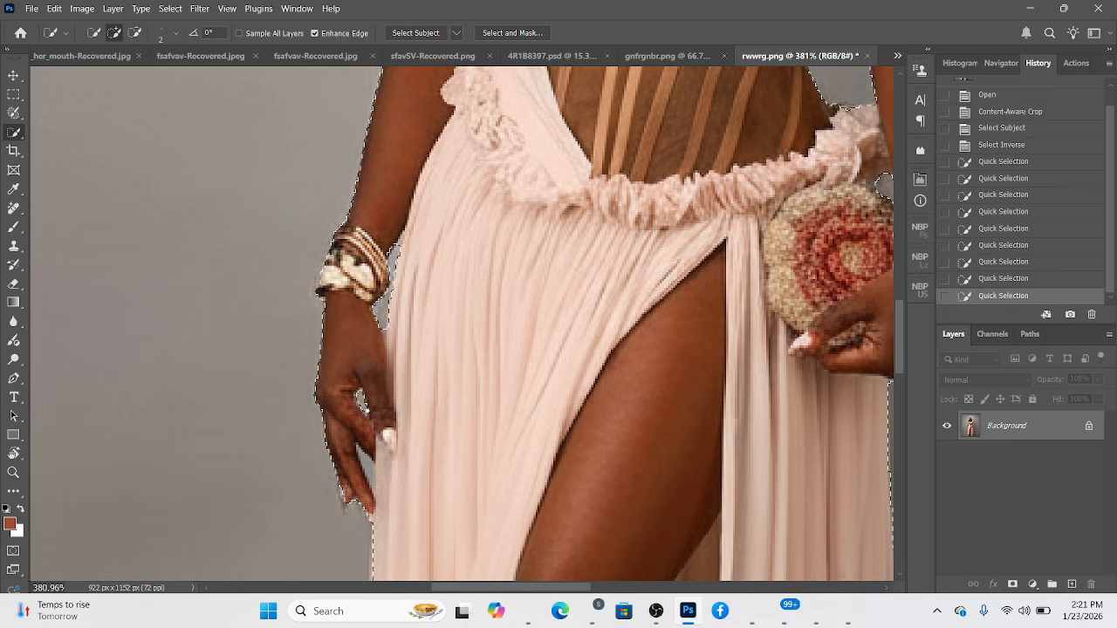
pyautogui.click(377, 416)
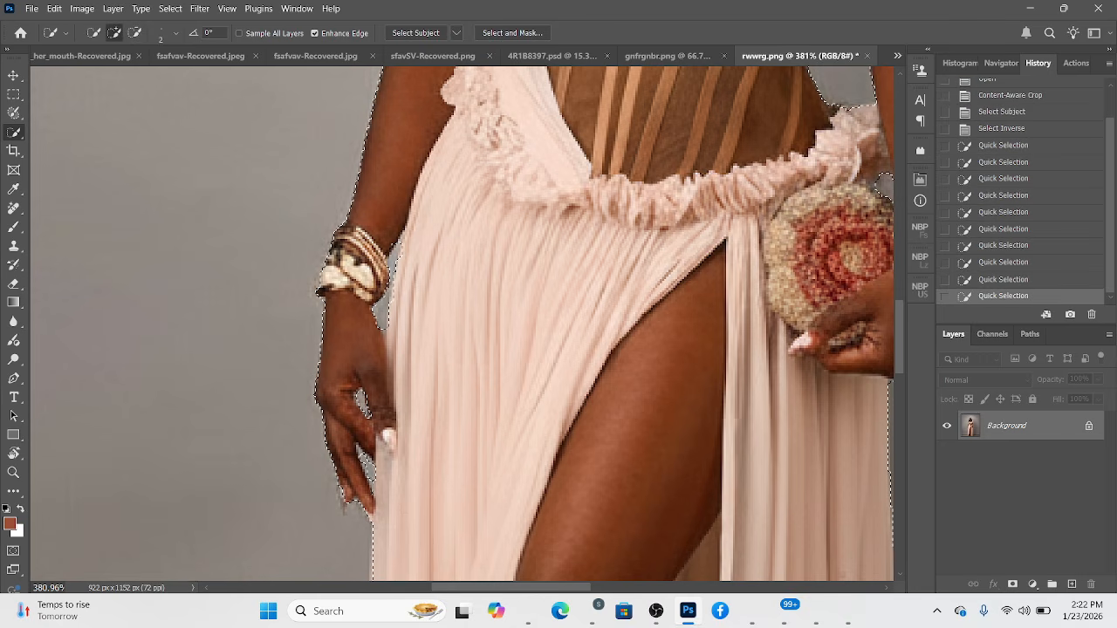
pyautogui.click(393, 260)
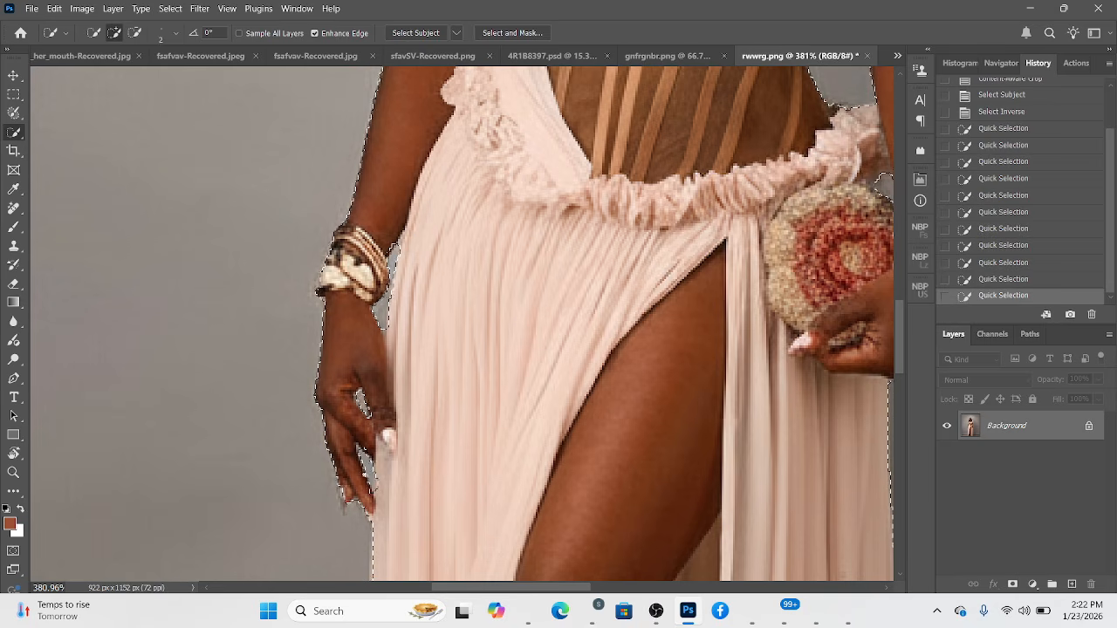
pyautogui.press('alt')
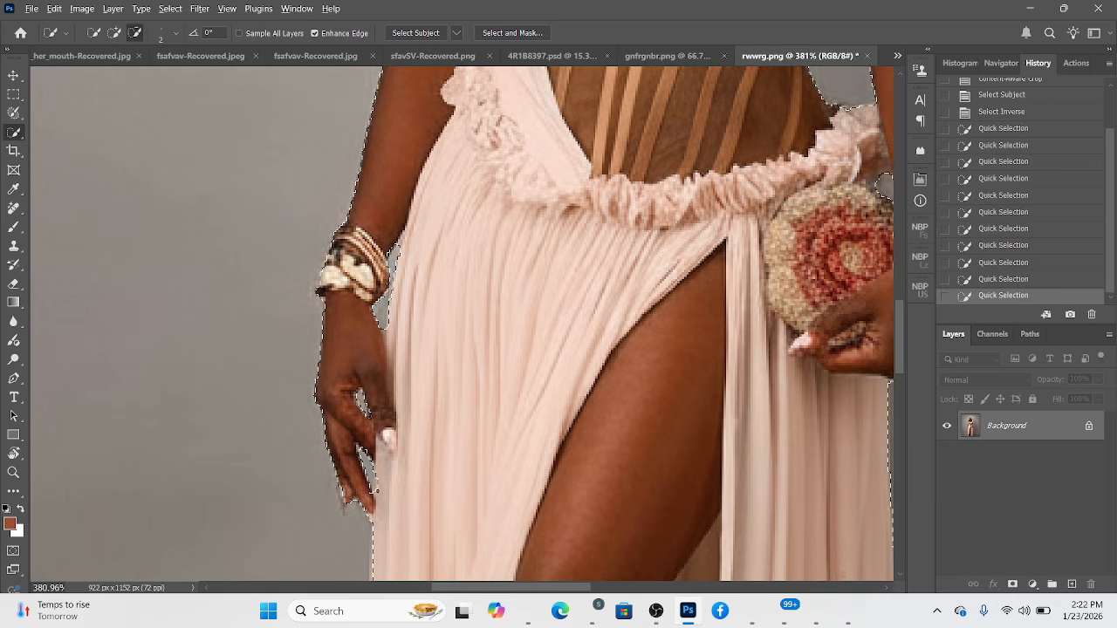
pyautogui.keyDown('alt'); pyautogui.click(377, 307); pyautogui.keyUp('alt')
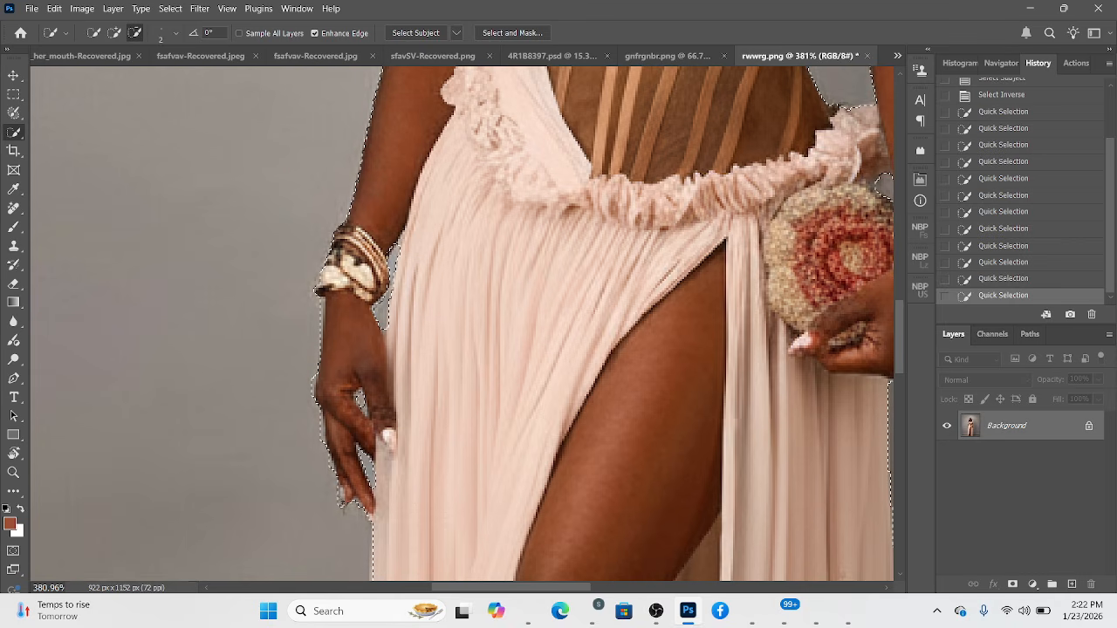
pyautogui.keyDown('alt'); pyautogui.click(380, 307); pyautogui.keyUp('alt')
# Remove the dress areas between the feet from the selection and add the floor gap beside the rear foot, using an 11 px brush.
pyautogui.scroll(-4, 392, 316)
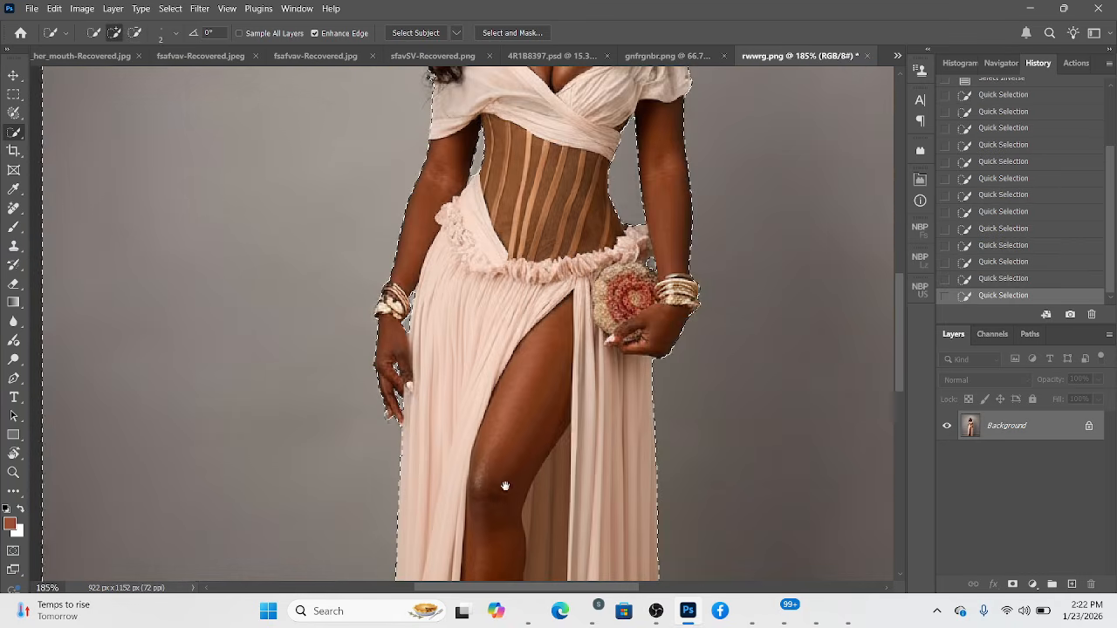
pyautogui.moveTo(505, 485)
pyautogui.mouseDown()
pyautogui.moveTo(474, 399)
pyautogui.moveTo(471, 246)
pyautogui.mouseUp()
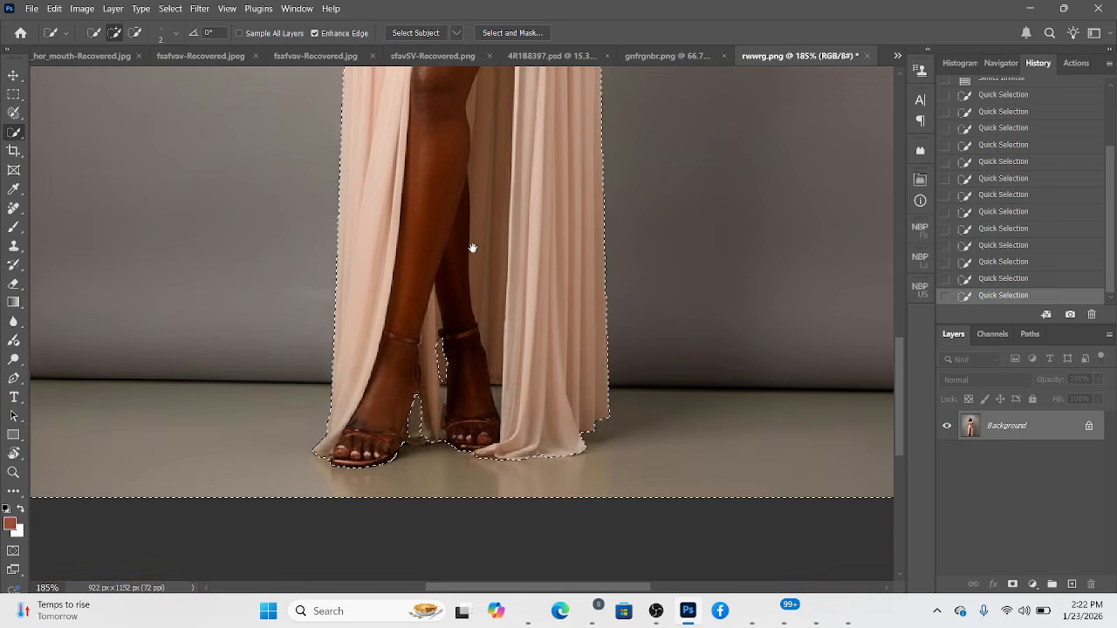
pyautogui.keyDown('alt'); pyautogui.click(404, 407); pyautogui.keyUp('alt')
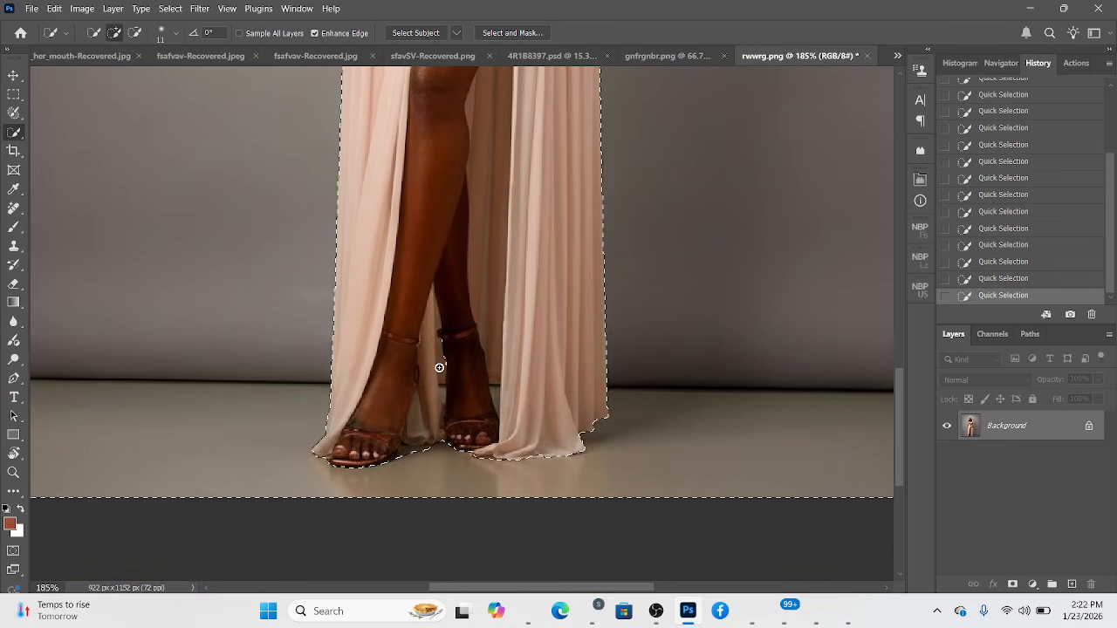
pyautogui.keyDown('alt'); pyautogui.click(438, 339); pyautogui.keyUp('alt')
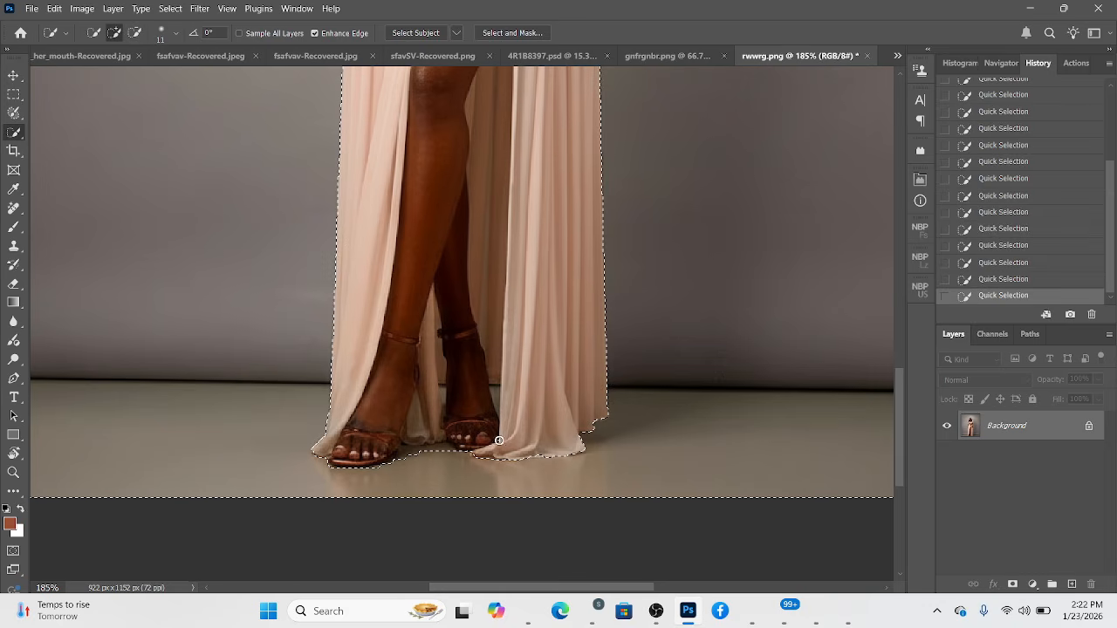
pyautogui.click(495, 397)
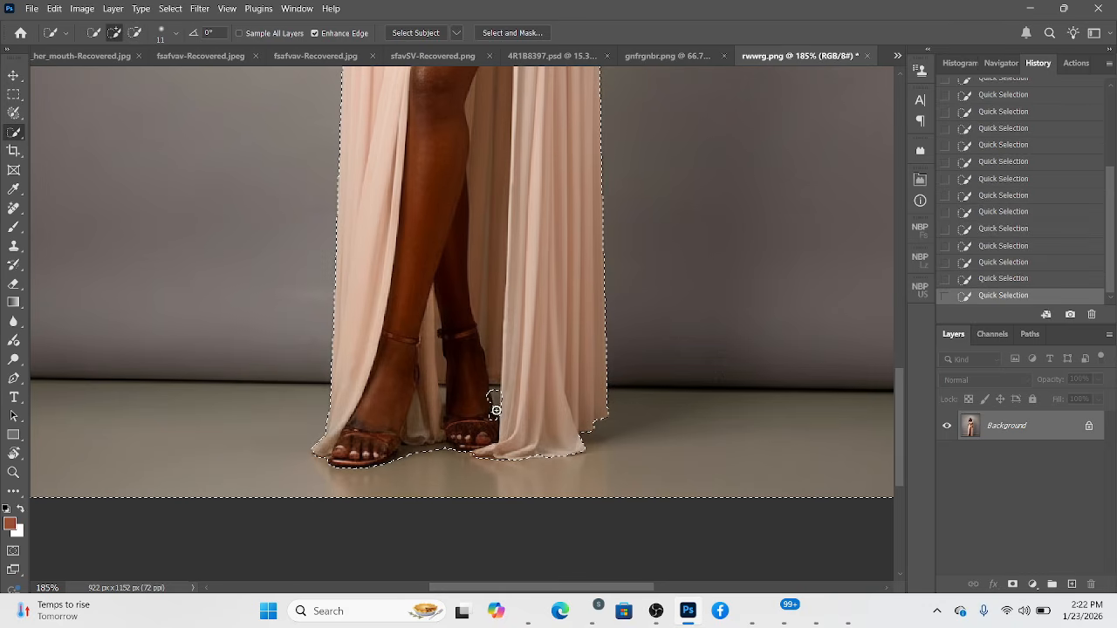
pyautogui.keyDown('alt'); pyautogui.click(488, 400); pyautogui.keyUp('alt')
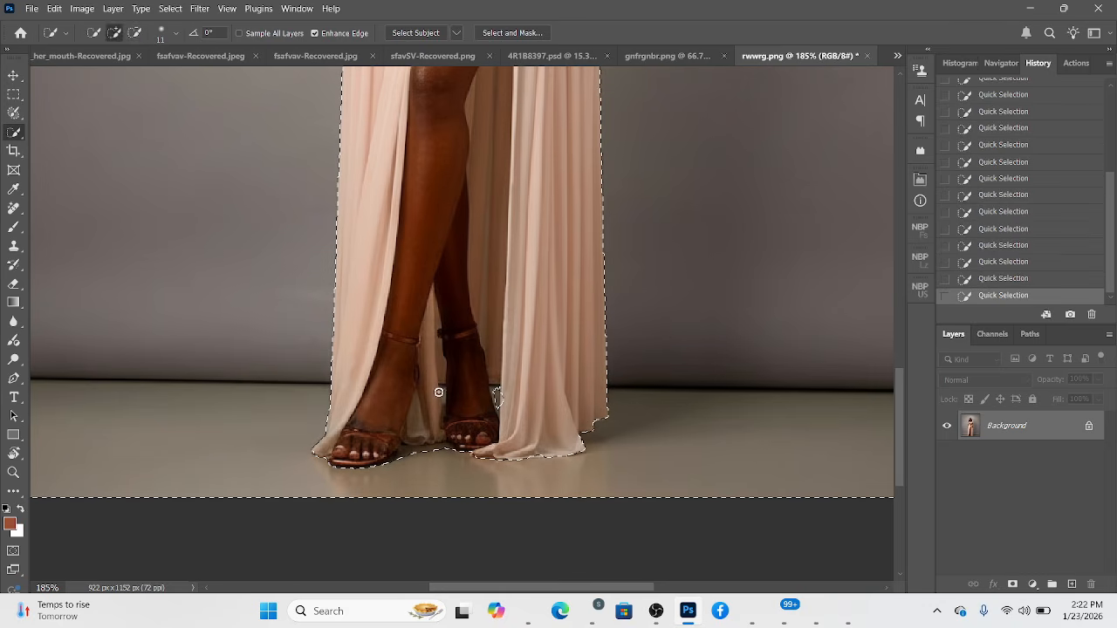
# Add the narrow floor gap between the inner dress panel and the rear foot with a 5 px Quick Selection brush.
pyautogui.keyDown('alt'); pyautogui.rightClick(439, 392); pyautogui.keyUp('alt')
pyautogui.keyDown('alt'); pyautogui.rightClick(444, 392); pyautogui.keyUp('alt')
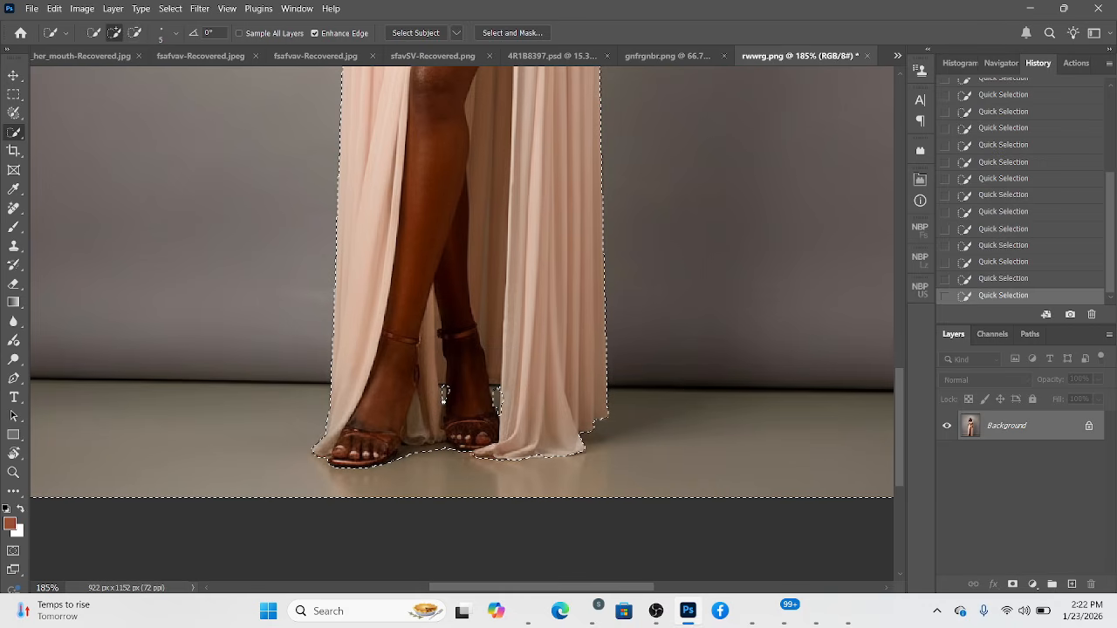
pyautogui.moveTo(443, 400); pyautogui.dragTo(444, 407)
pyautogui.keyDown('alt'); pyautogui.click(449, 394); pyautogui.keyUp('alt')
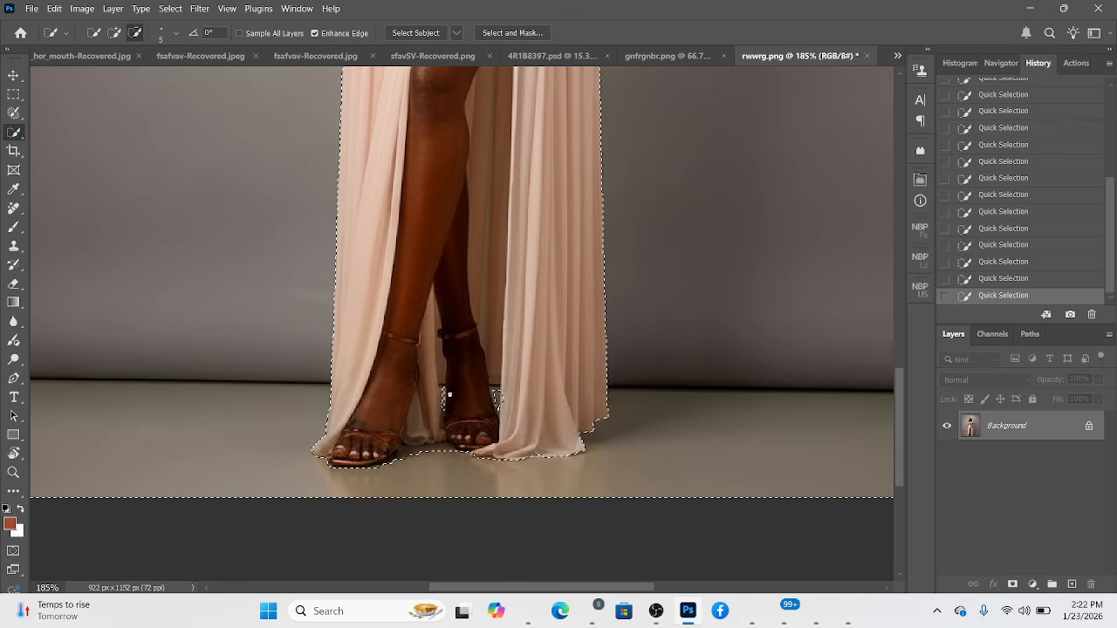
# Duplicate the Background layer and cut the selected backdrop from the copy onto its own layer.
pyautogui.keyDown('alt'); pyautogui.scroll(-6, 449, 394); pyautogui.keyUp('alt')
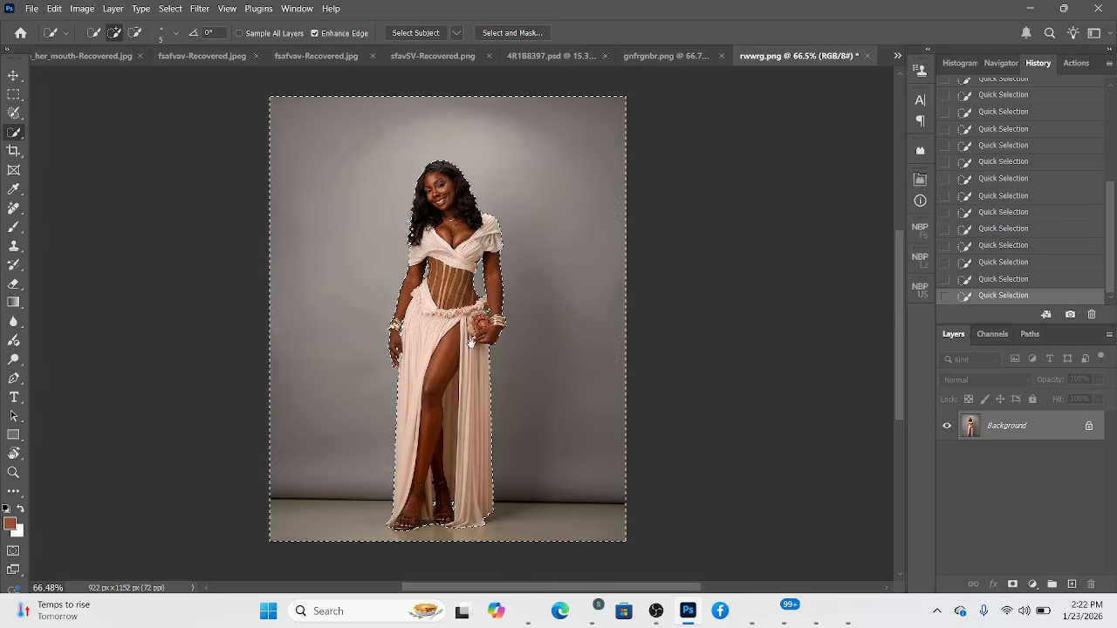
pyautogui.moveTo(1012, 425); pyautogui.dragTo(1070, 582)
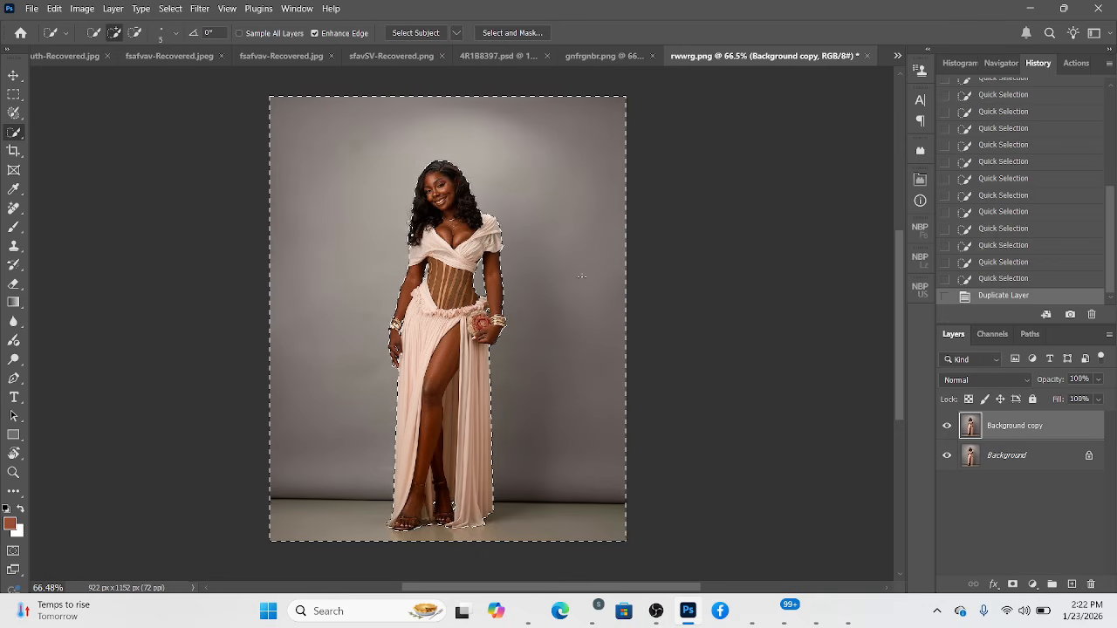
pyautogui.rightClick(499, 386)
pyautogui.click(592, 150)
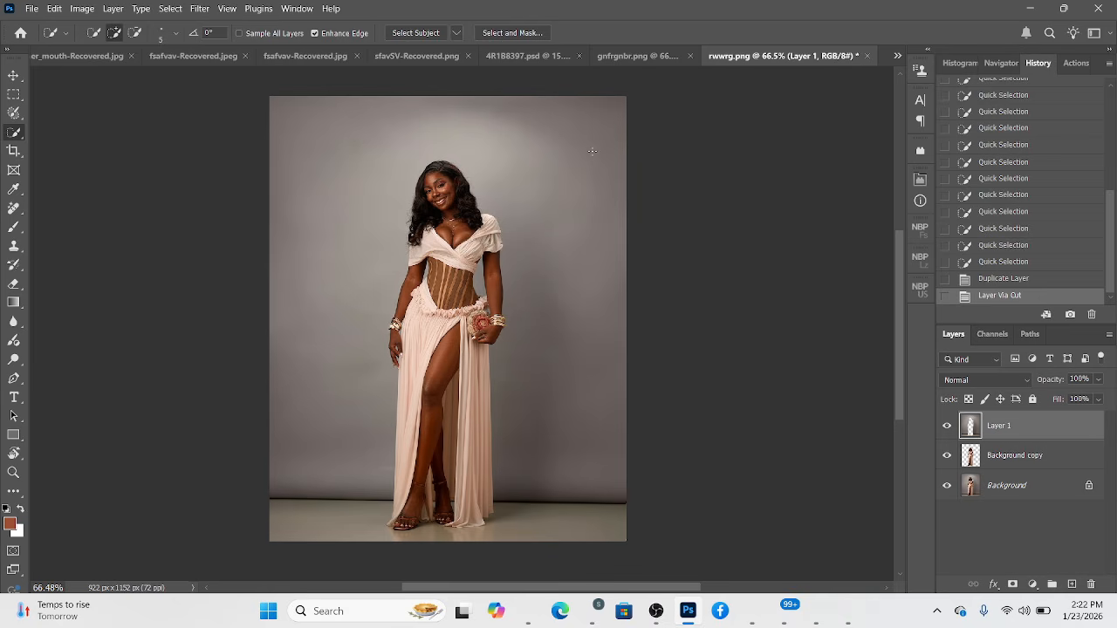
# Load the cut-out backdrop layer as a selection, apply a 154 px Field Blur to it, and clear the selection.
pyautogui.keyDown('ctrl'); pyautogui.click(970, 425); pyautogui.keyUp('ctrl')
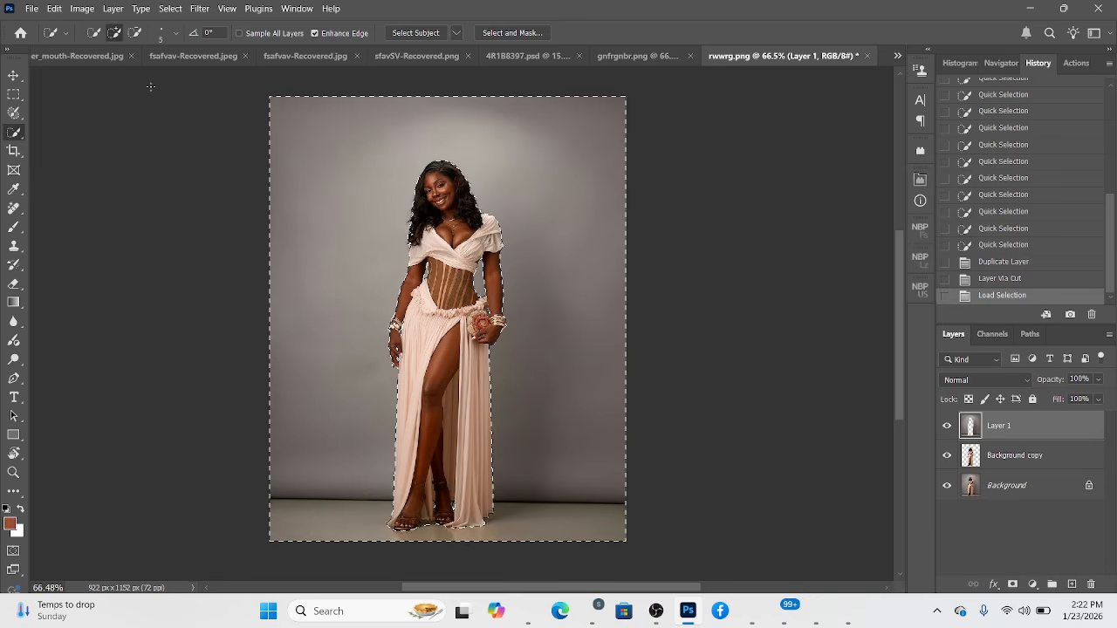
pyautogui.click(198, 8)
pyautogui.moveTo(215, 186)
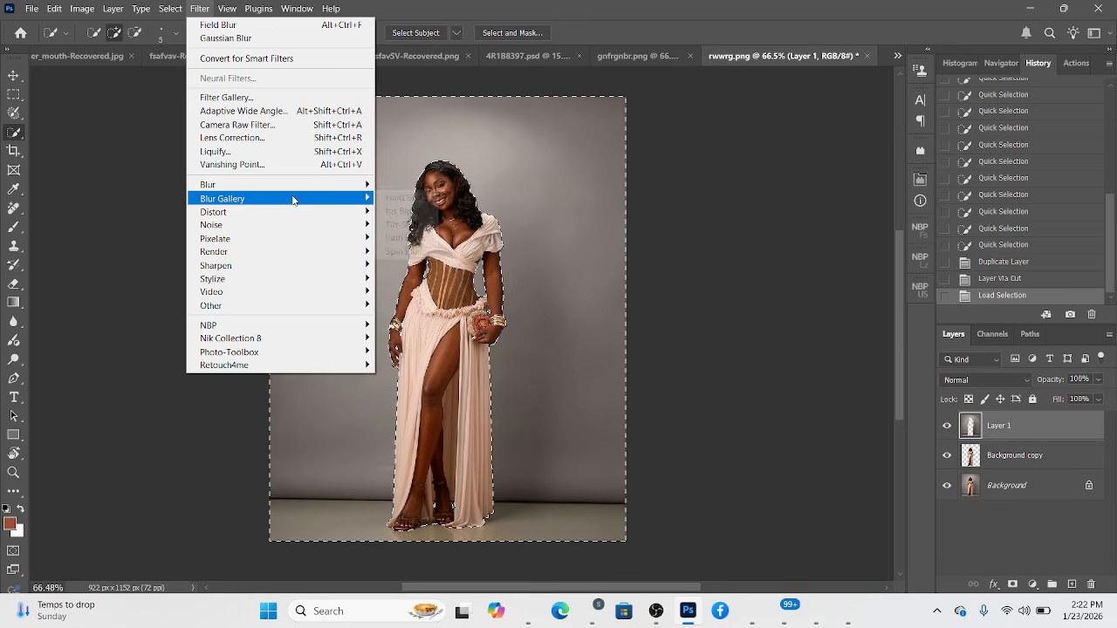
pyautogui.moveTo(297, 199)
pyautogui.click(398, 202)
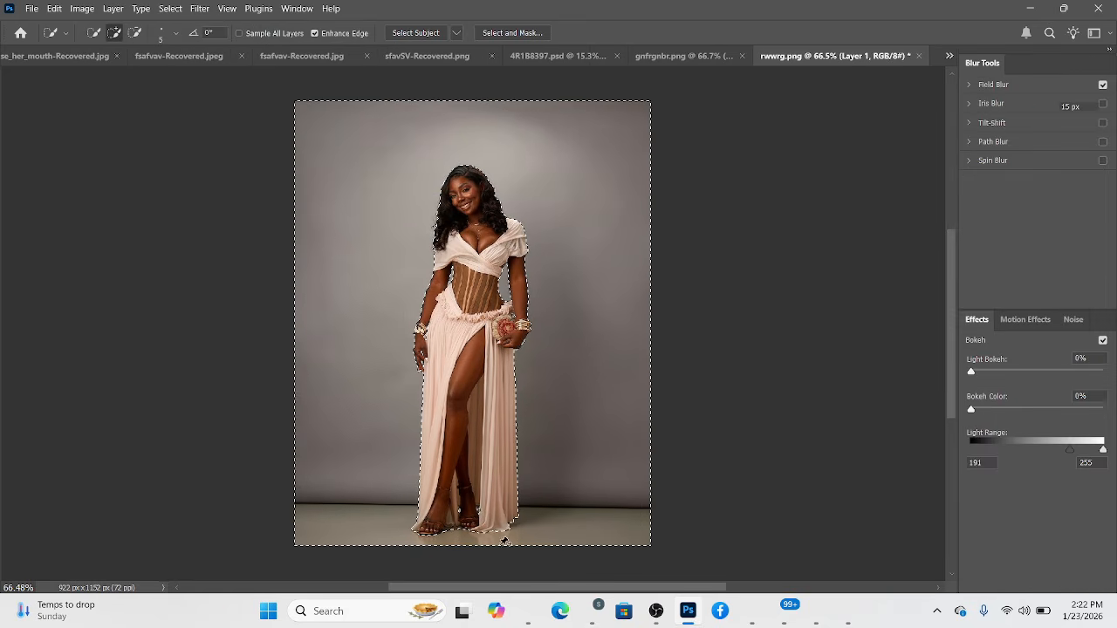
pyautogui.moveTo(1028, 115); pyautogui.dragTo(1053, 119)
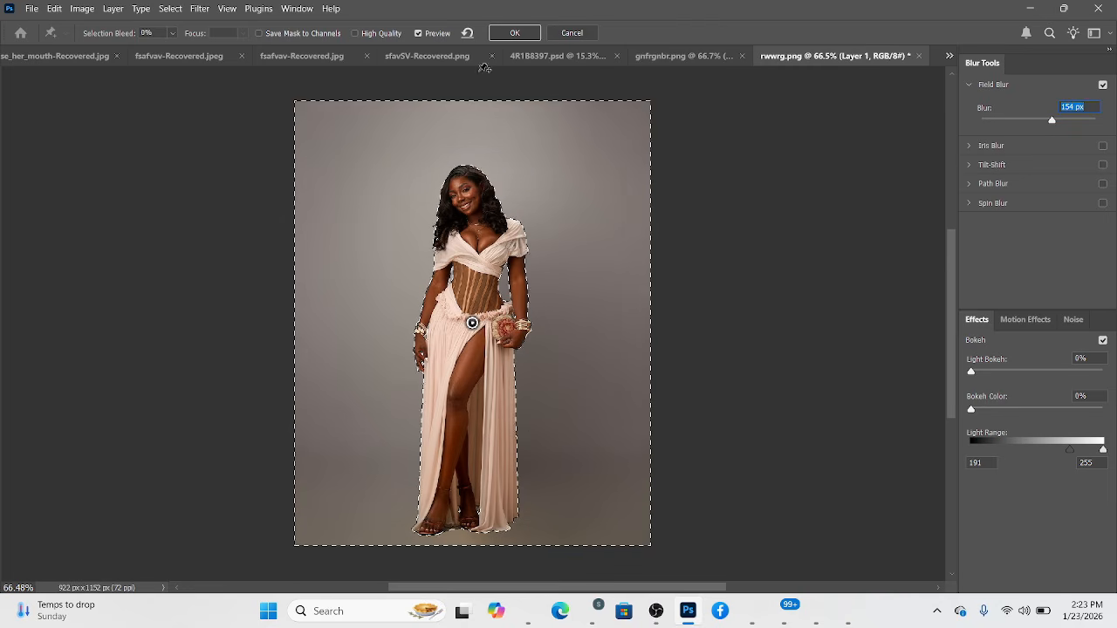
pyautogui.click(515, 33)
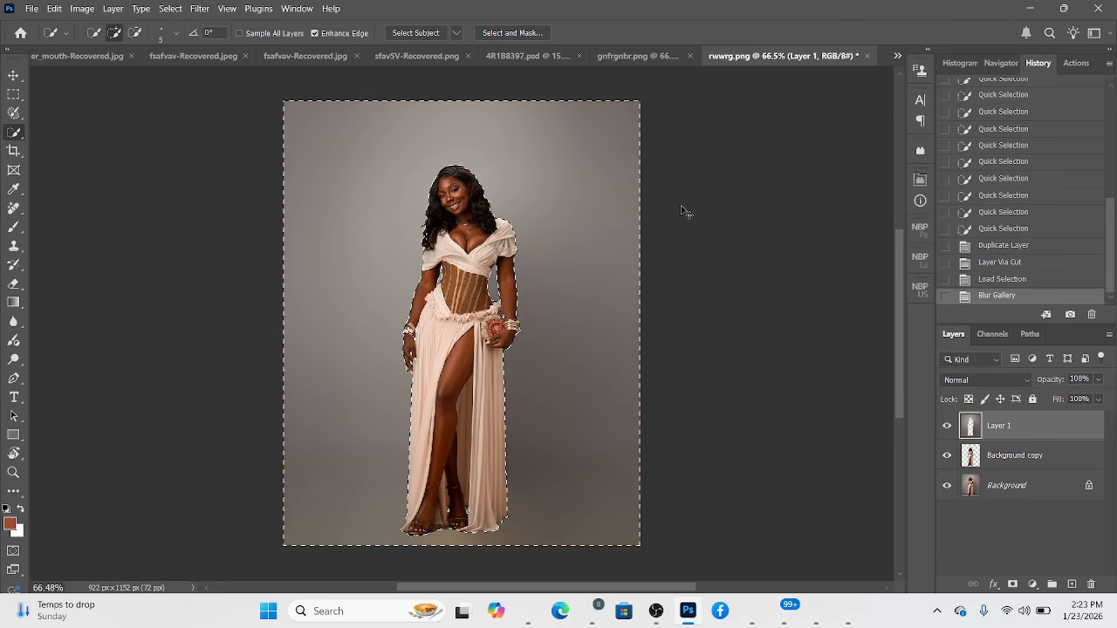
pyautogui.hotkey('ctrl', 'd')
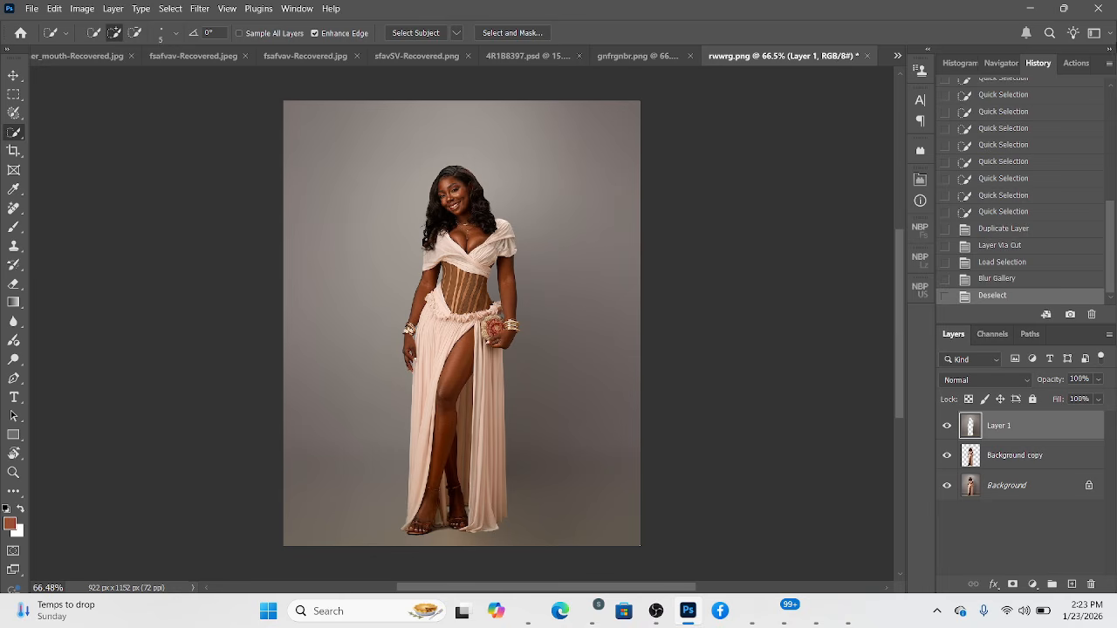
# Move the woman's Background copy layer above the blurred Layer 1 and make Layer 1 active.
pyautogui.moveTo(1026, 456); pyautogui.dragTo(1029, 431)
pyautogui.click(1015, 457)
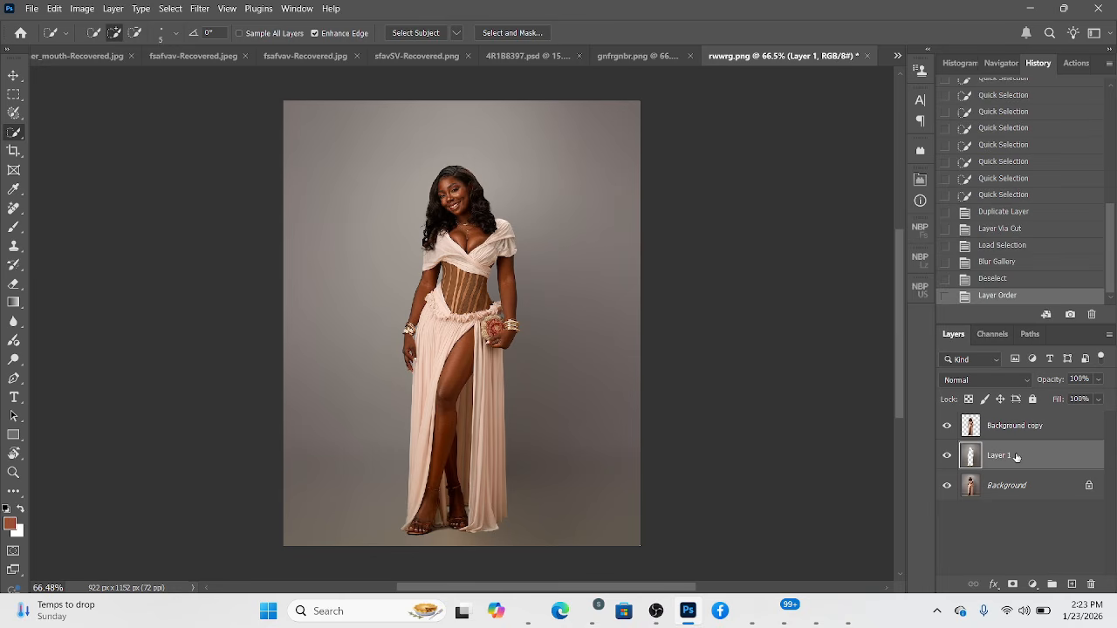
pyautogui.click(897, 55)
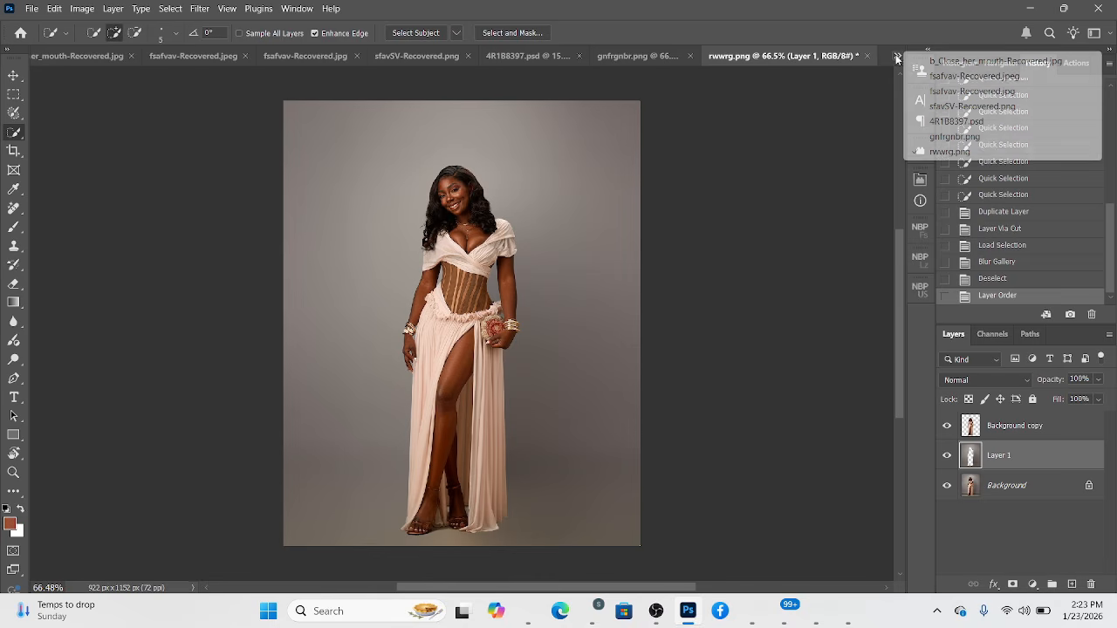
pyautogui.click(817, 258)
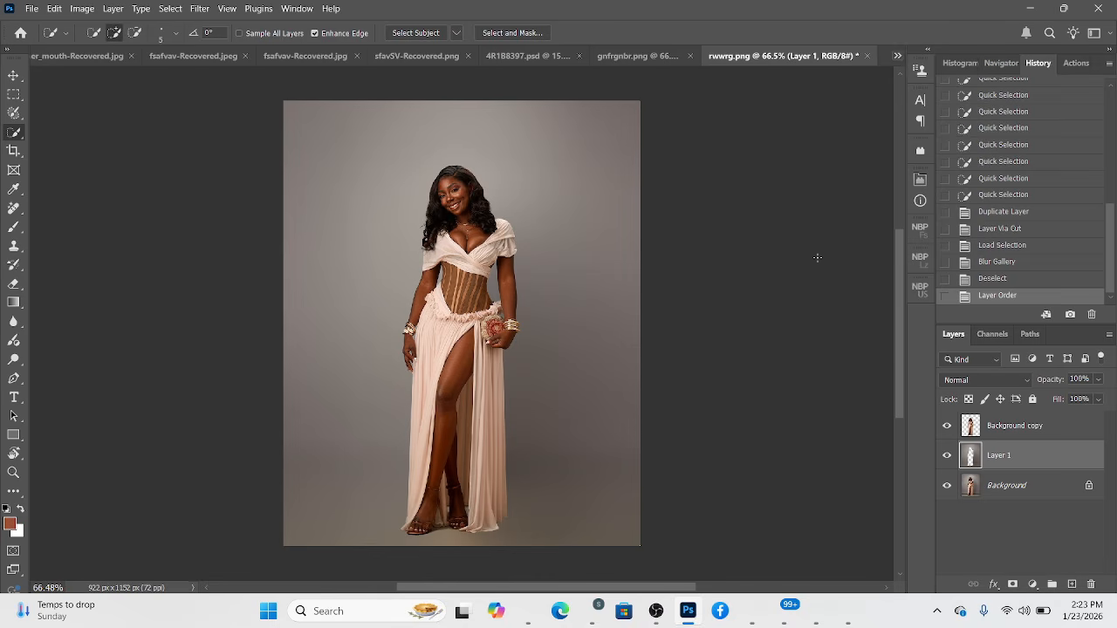
pyautogui.click(1032, 8)
pyautogui.moveTo(1046, 197); pyautogui.dragTo(874, 531)
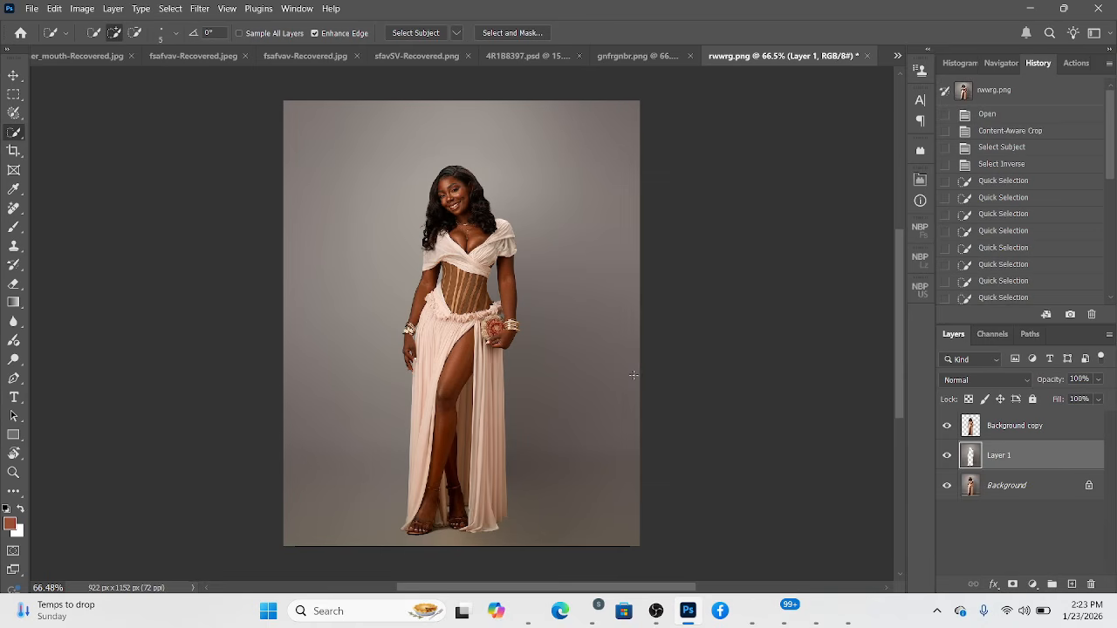
# Switch to gnfrgnbr.png and expand its canvas to a 4:5 crop at full image height using Content-Aware Fill.
pyautogui.click(897, 55)
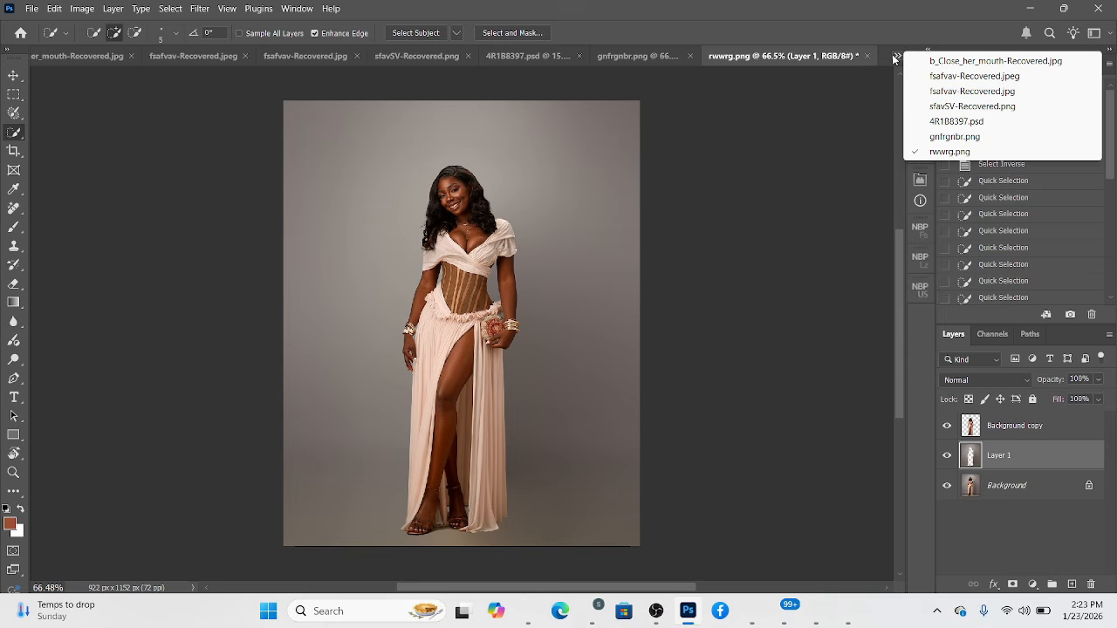
pyautogui.click(953, 137)
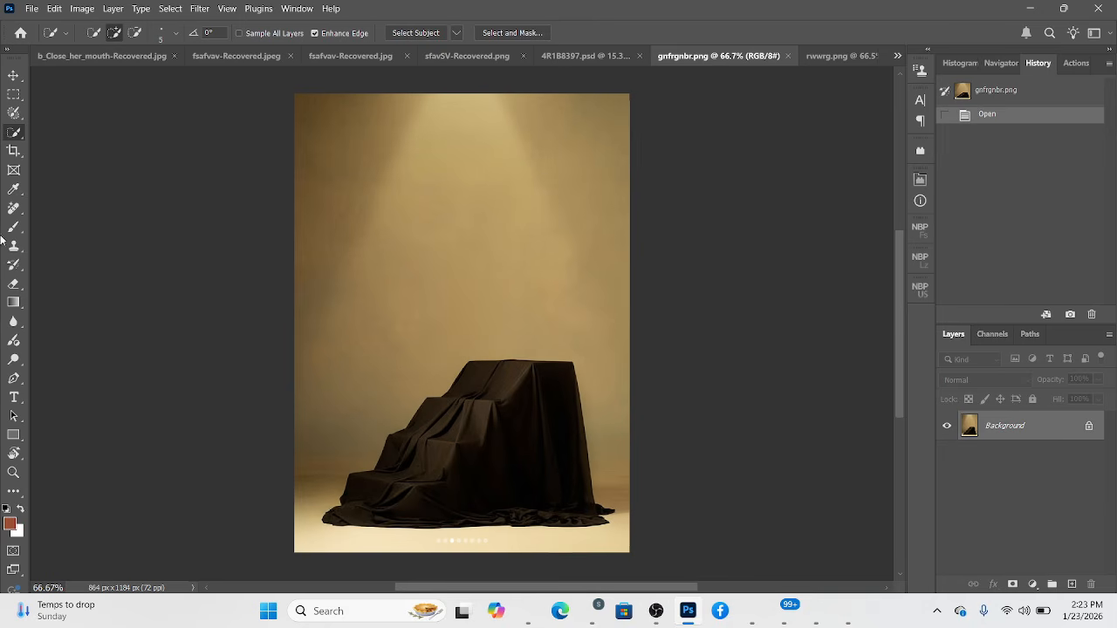
pyautogui.click(13, 151)
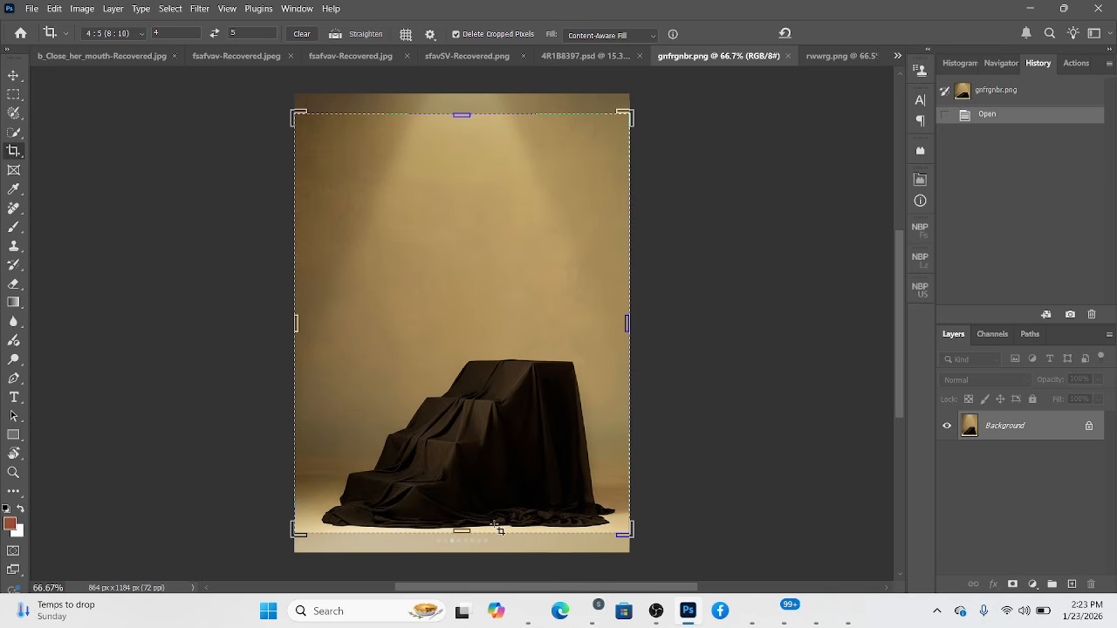
pyautogui.moveTo(462, 532); pyautogui.dragTo(461, 543)
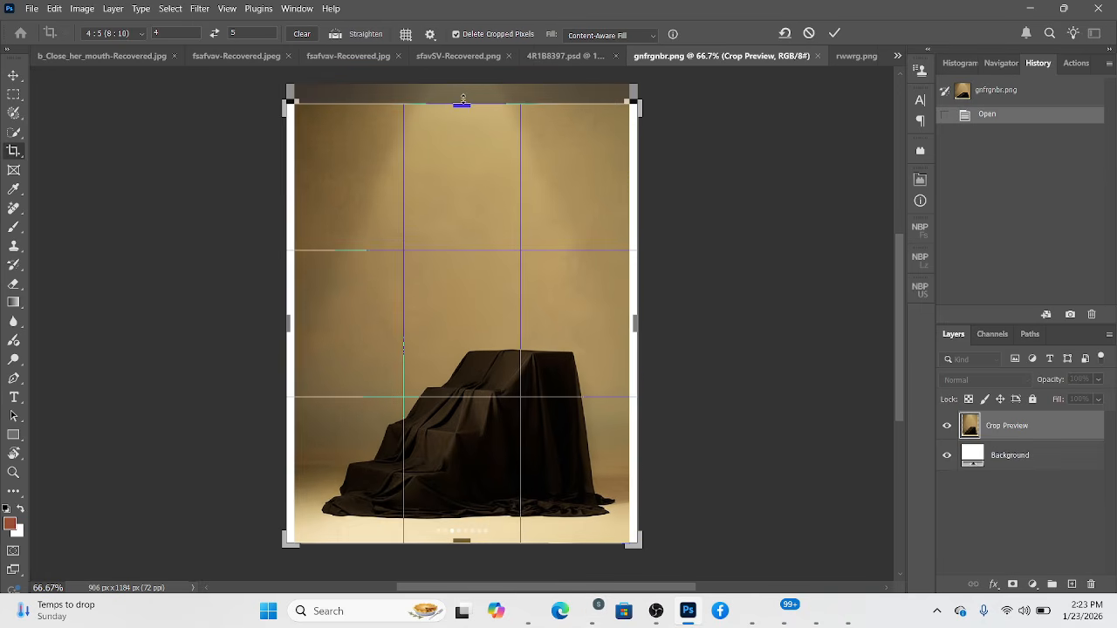
pyautogui.moveTo(462, 107); pyautogui.dragTo(461, 93)
pyautogui.click(839, 33)
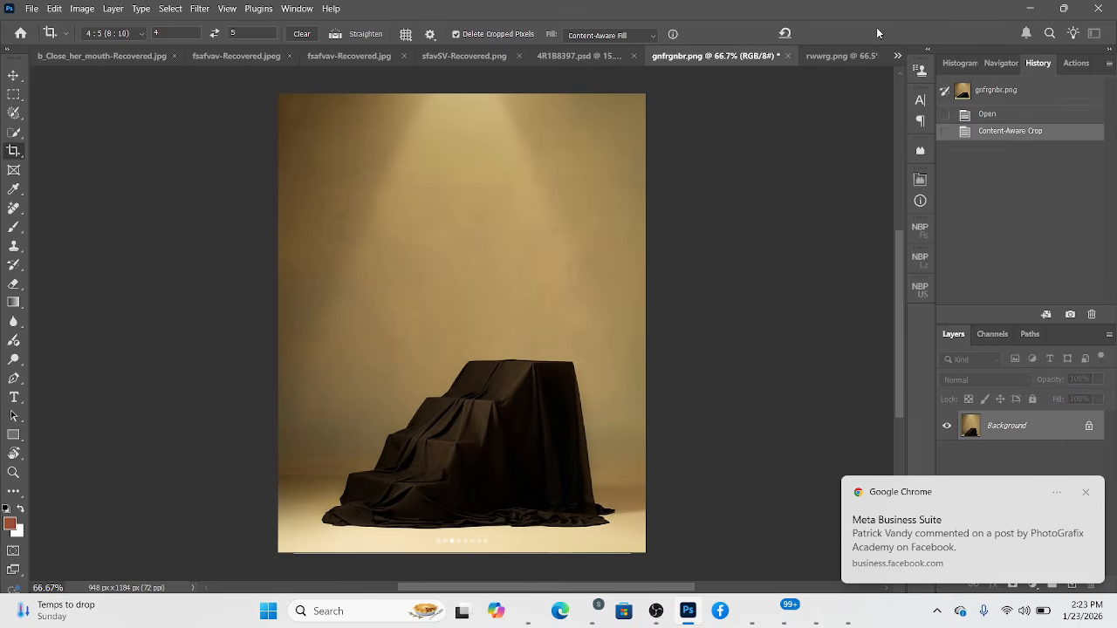
# Unlock the draped-steps background and bring it into rwwrg.png between the woman's layer and the blurred backdrop.
pyautogui.click(1090, 427)
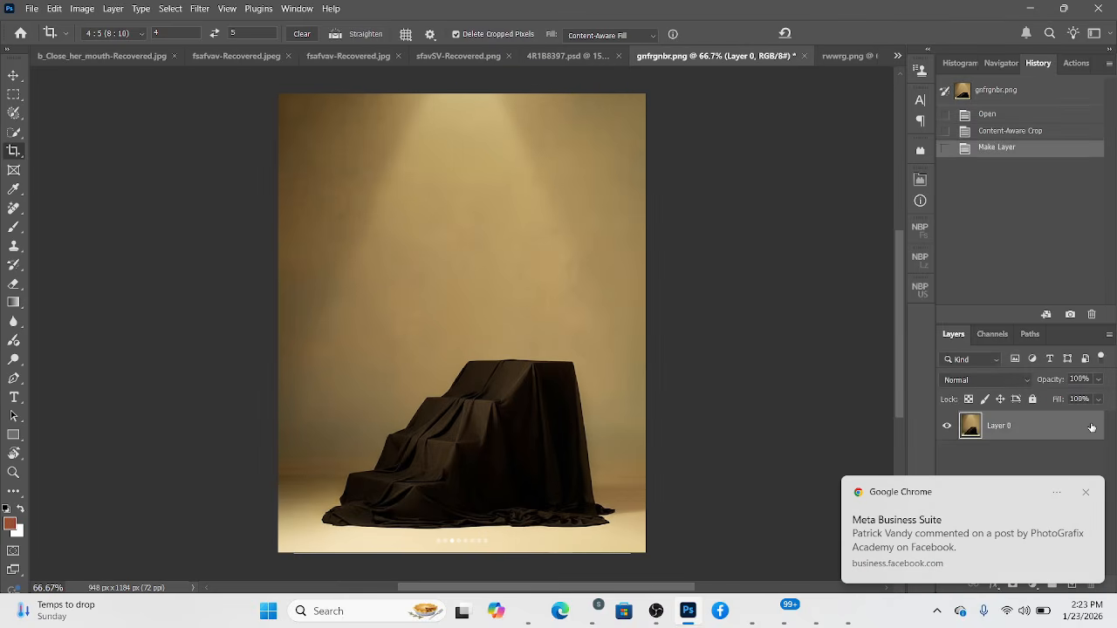
pyautogui.press('v')
pyautogui.moveTo(453, 361); pyautogui.dragTo(550, 195)
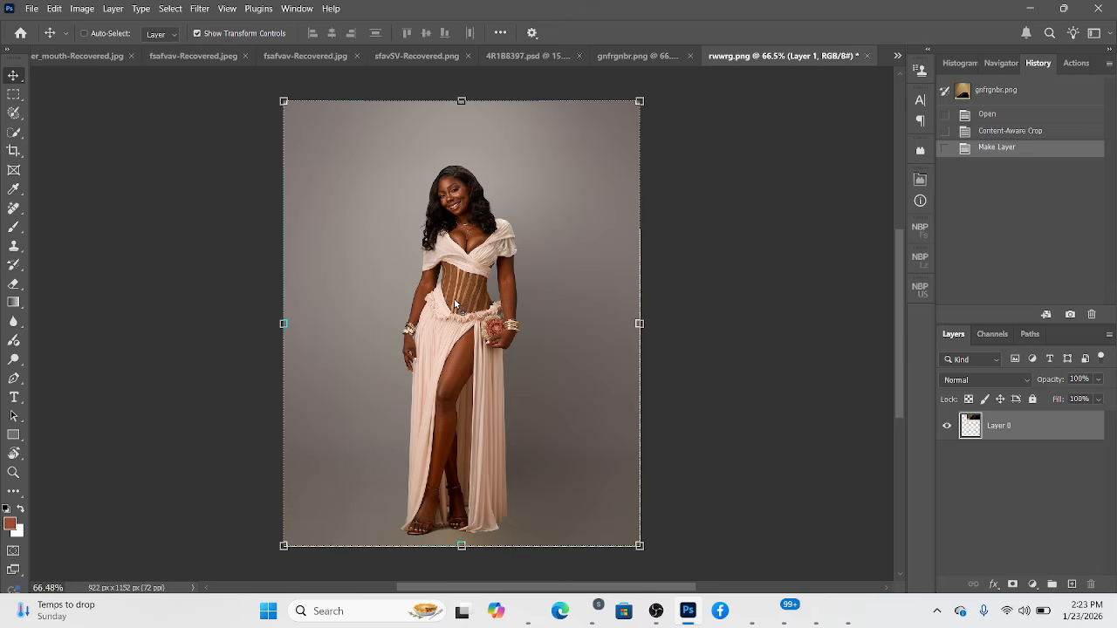
pyautogui.moveTo(454, 304); pyautogui.dragTo(488, 297)
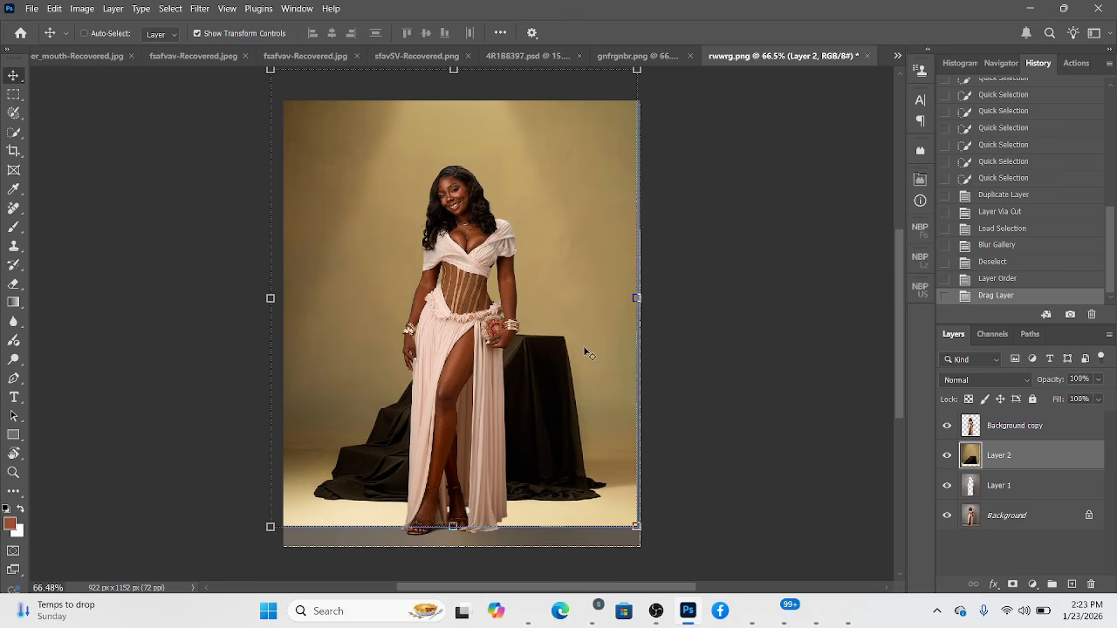
# Try enlarging the draped-steps layer to 110.15% with the steps shifted beside the woman, and undo the transform.
pyautogui.moveTo(636, 298); pyautogui.dragTo(655, 298)
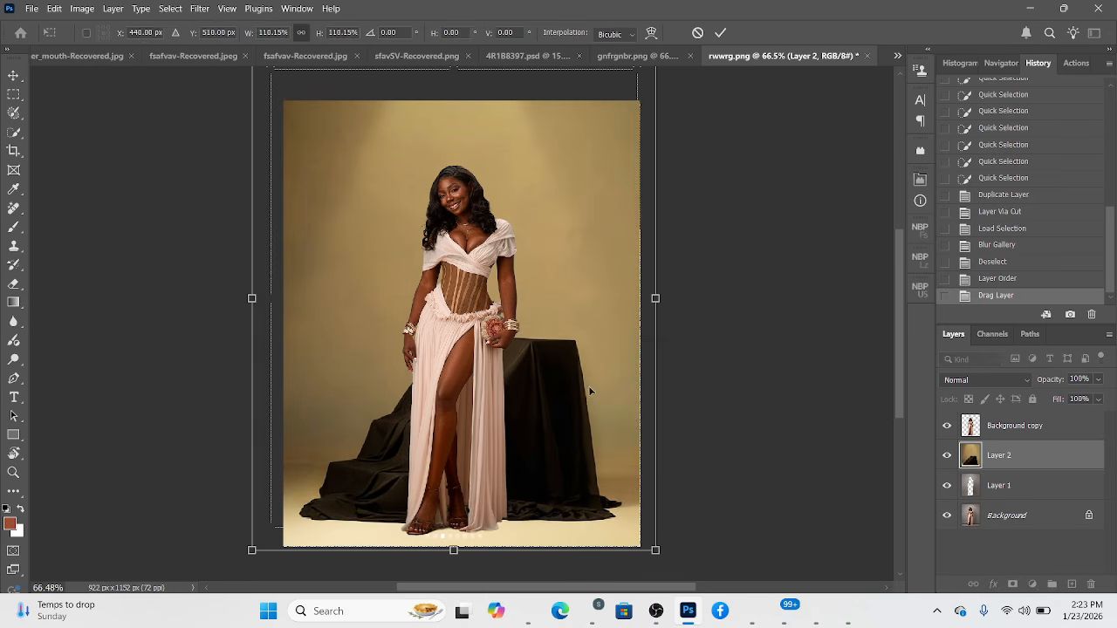
pyautogui.moveTo(588, 386); pyautogui.dragTo(664, 369)
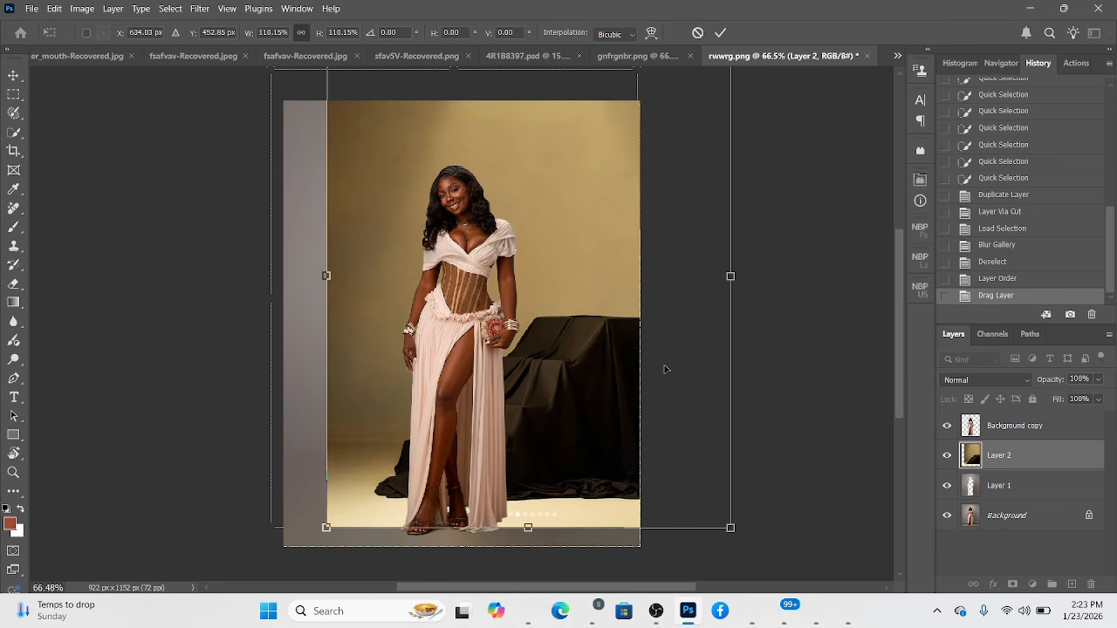
pyautogui.click(723, 33)
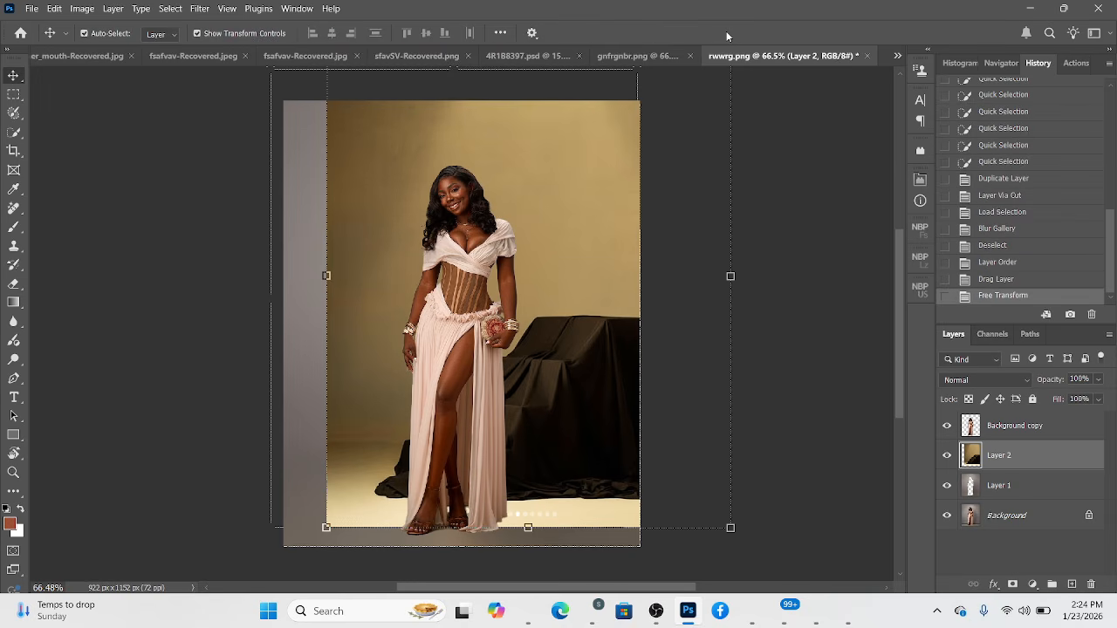
pyautogui.hotkey('ctrl', 'z')
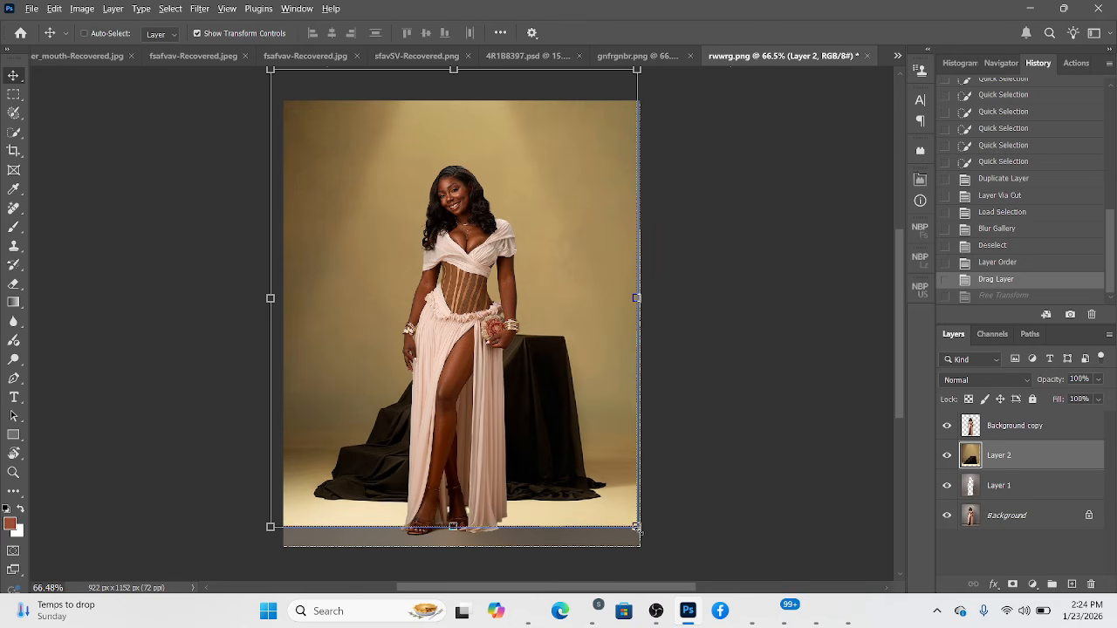
# Scale the draped-steps layer proportionally to about 104.47% so it covers the whole canvas down to the floor edge.
pyautogui.moveTo(637, 528); pyautogui.dragTo(642, 534)
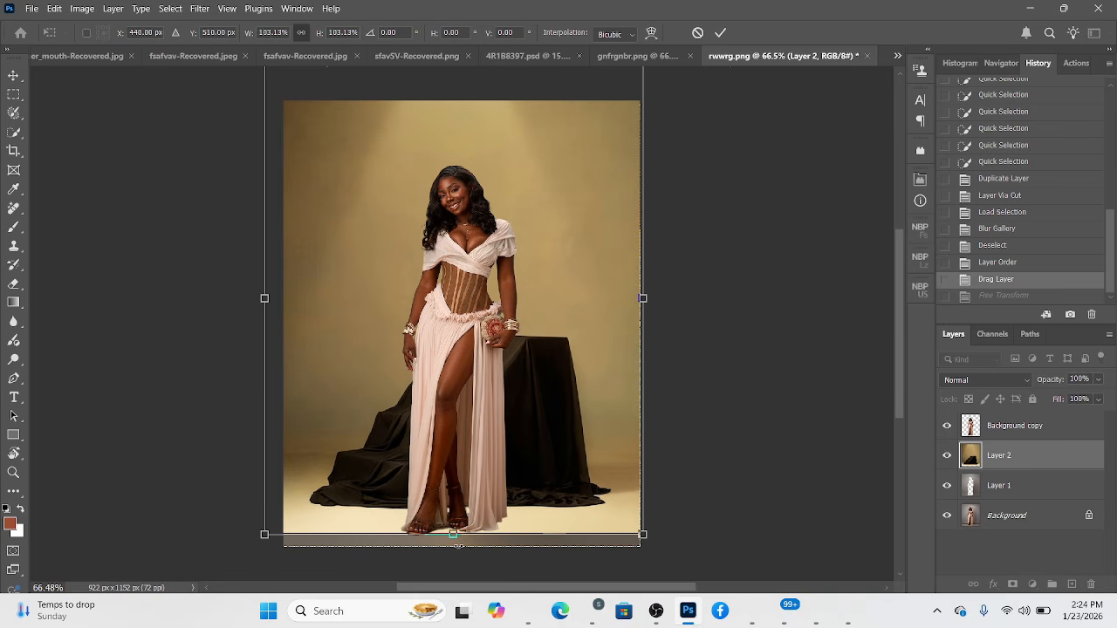
pyautogui.scroll(-2, 499, 494)
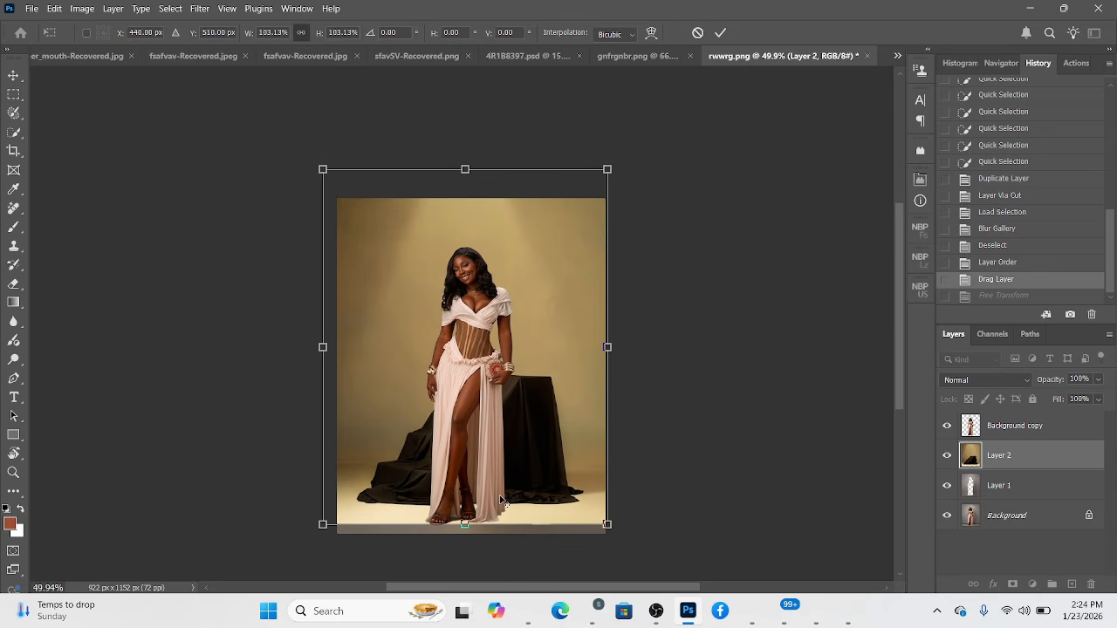
pyautogui.moveTo(323, 166); pyautogui.dragTo(332, 182)
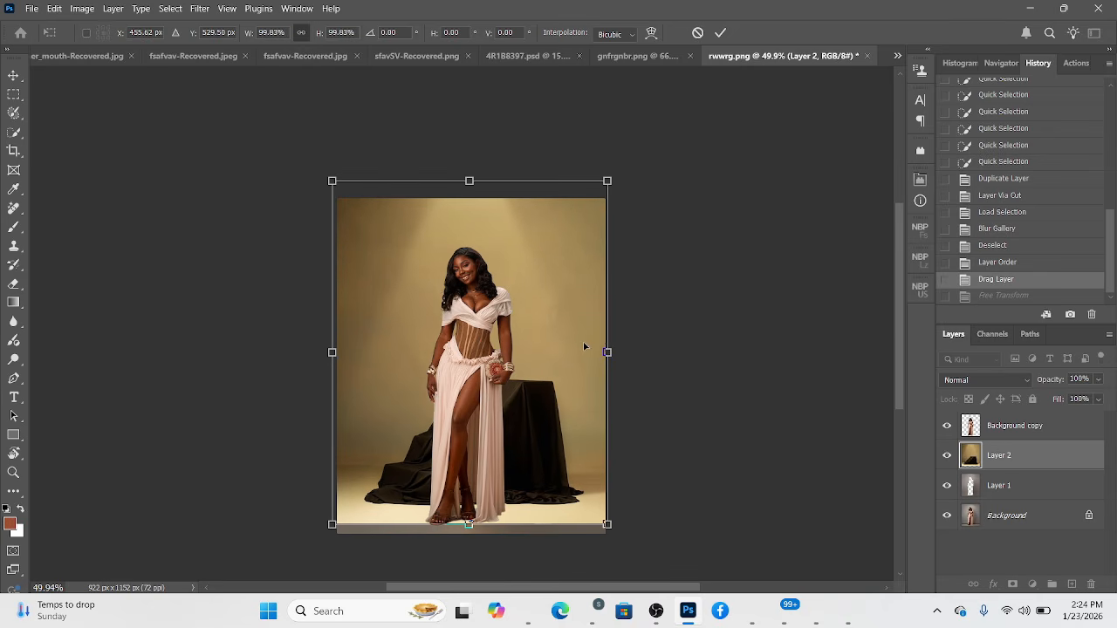
pyautogui.moveTo(608, 352); pyautogui.dragTo(548, 355)
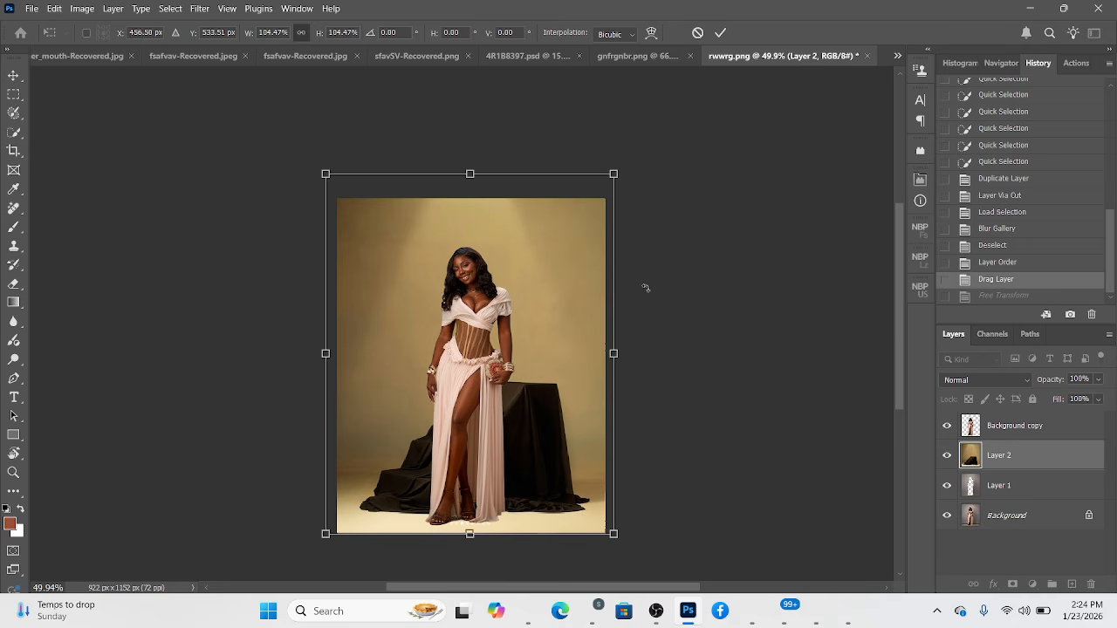
pyautogui.click(719, 33)
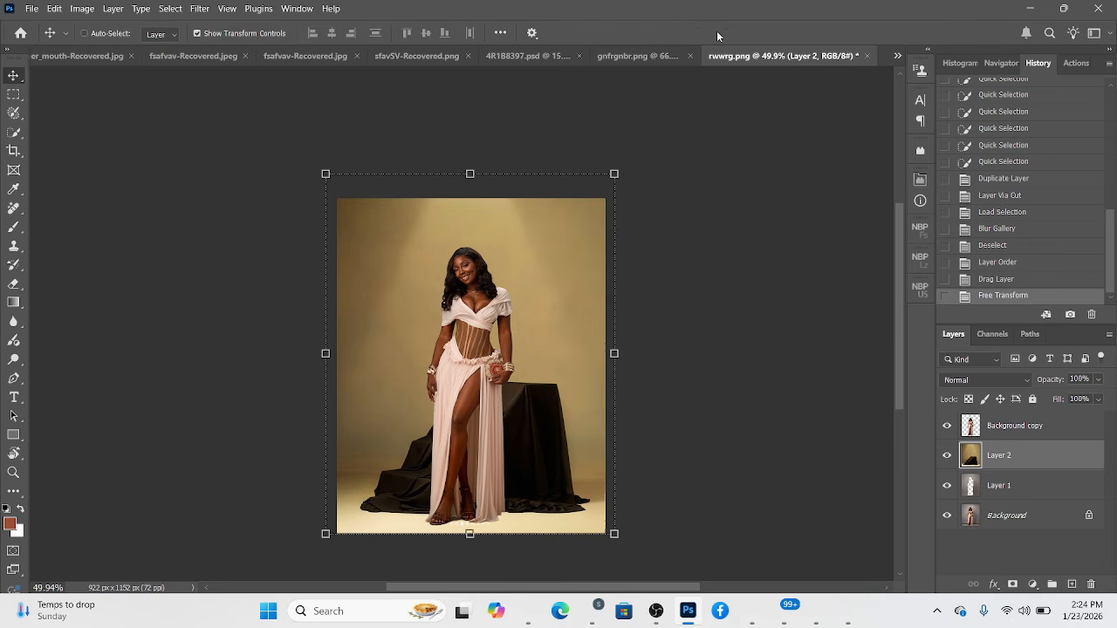
# Try the Overlay blend mode on Layer 2 and compare the result with the blurred Layer 1 hidden and shown.
pyautogui.click(950, 384)
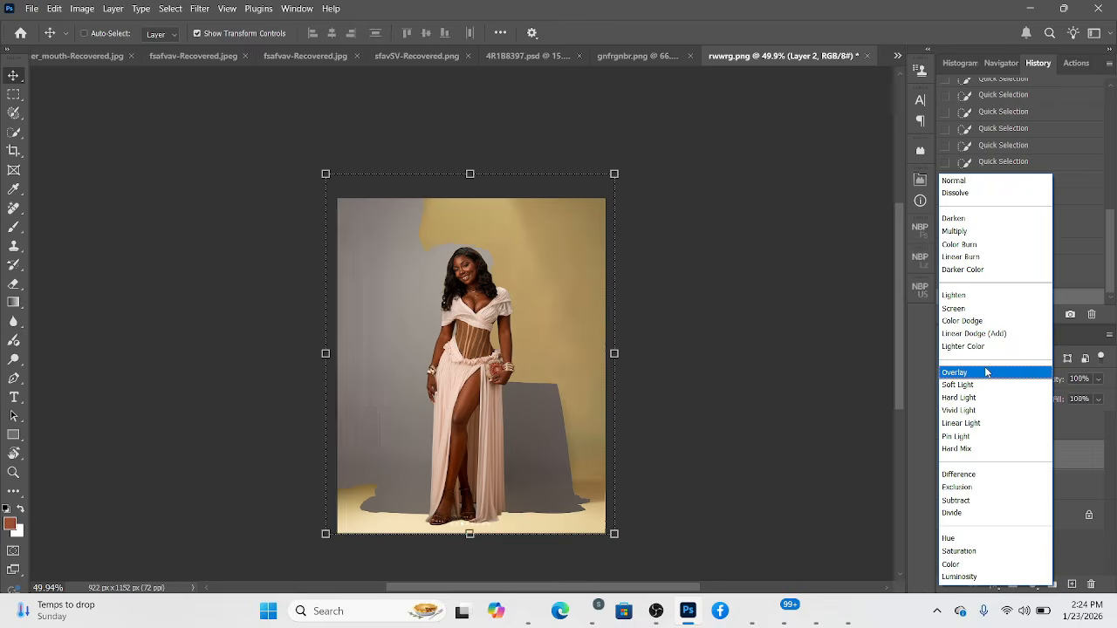
pyautogui.click(954, 372)
pyautogui.click(946, 485)
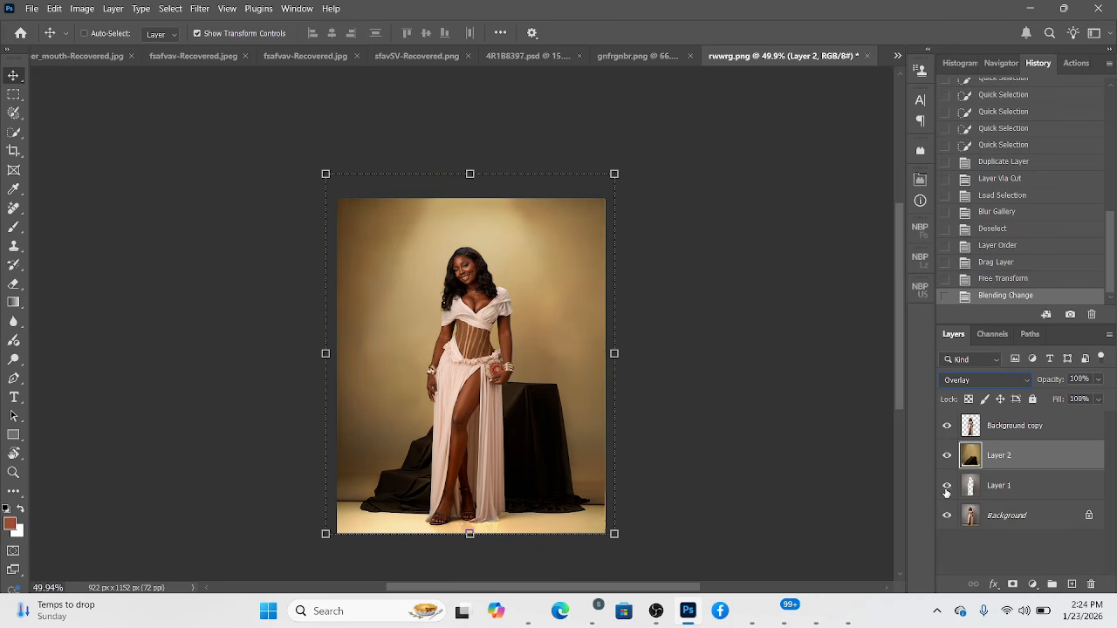
pyautogui.click(946, 491)
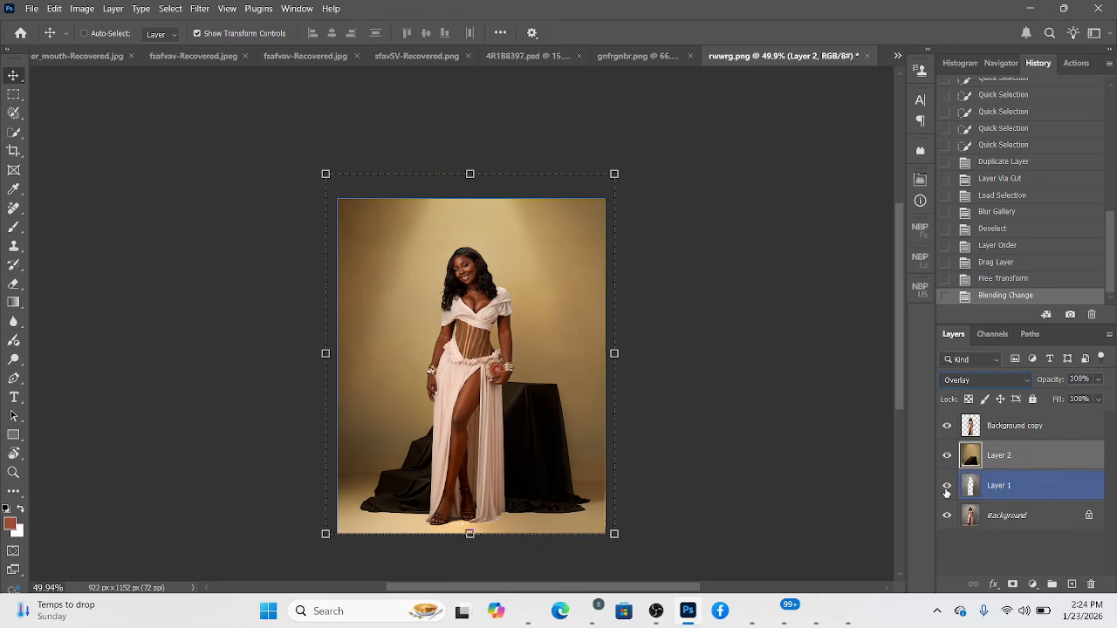
# Set Layer 2's blend mode to Multiply and toggle Layer 1's visibility to compare the backdrop blend.
pyautogui.click(963, 380)
pyautogui.click(969, 231)
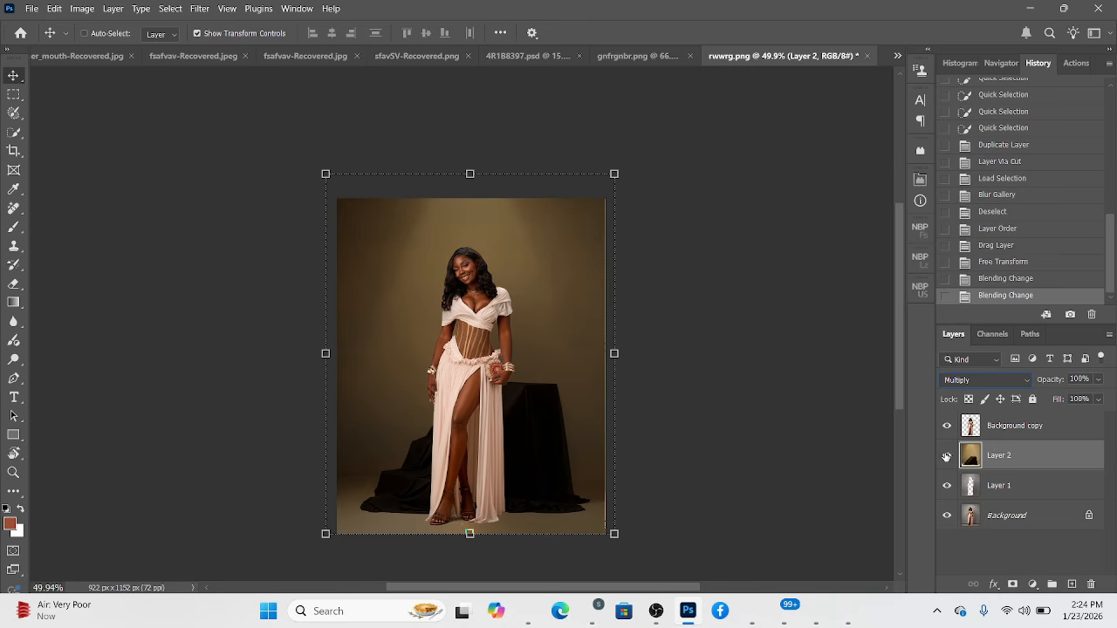
pyautogui.click(952, 493)
pyautogui.click(952, 493)
pyautogui.click(951, 493)
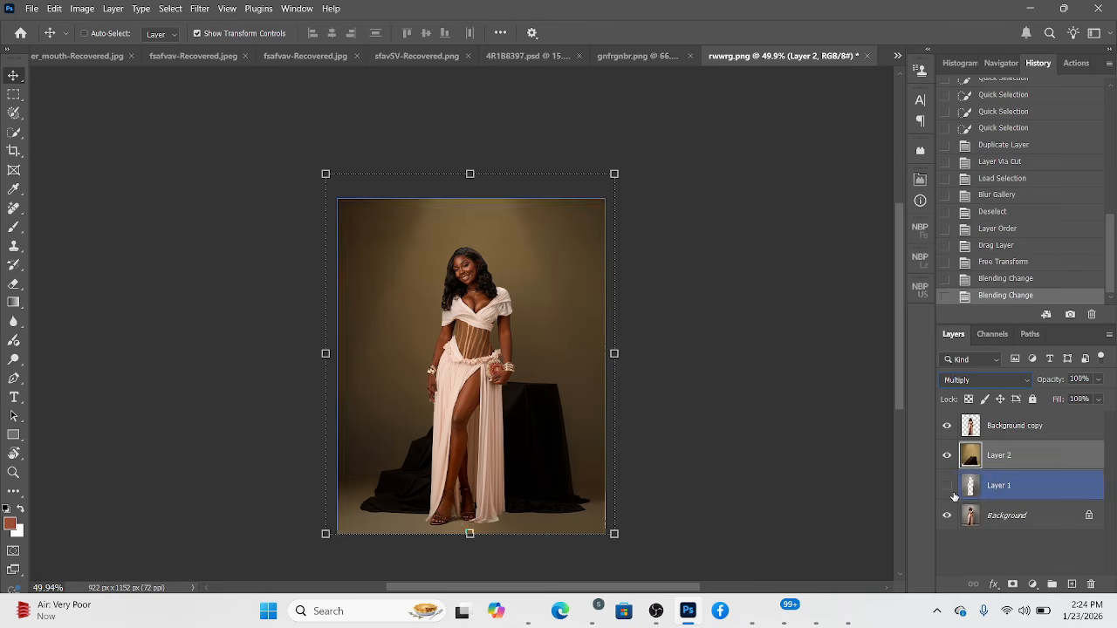
pyautogui.click(954, 496)
pyautogui.click(953, 496)
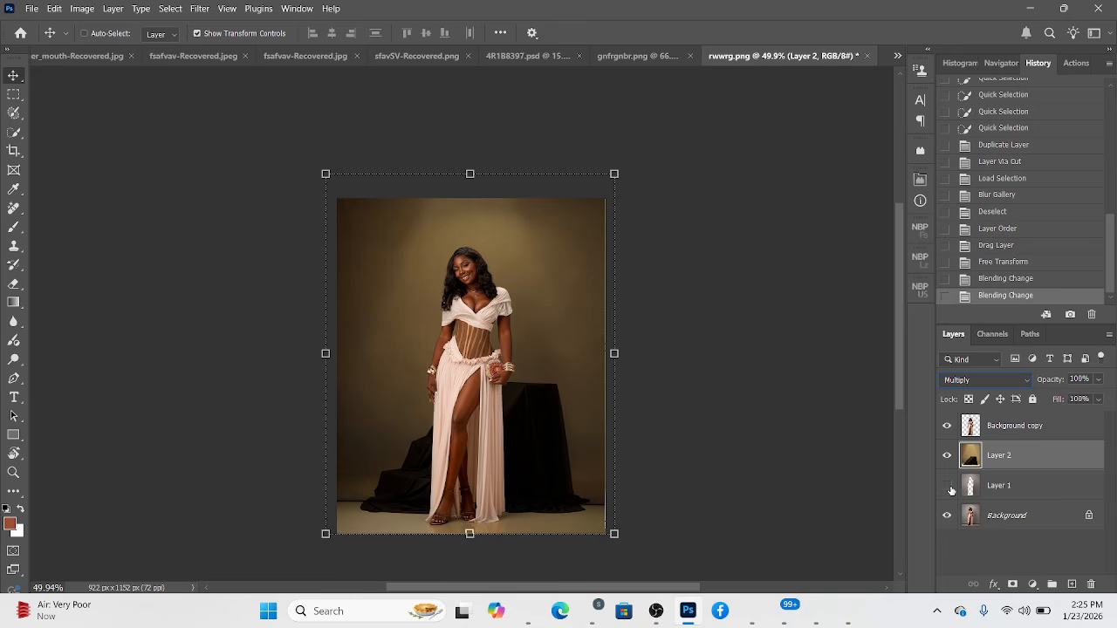
# Show the blurred Layer 1 again and duplicate the Multiply-blended Layer 2.
pyautogui.click(948, 487)
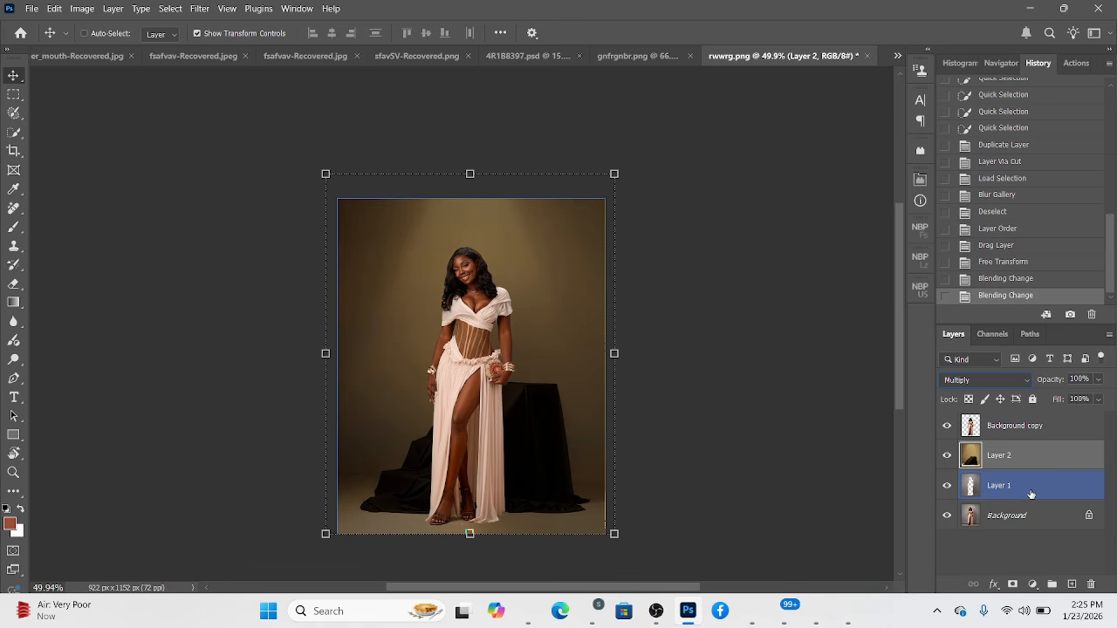
pyautogui.hotkey('ctrl', 'j')
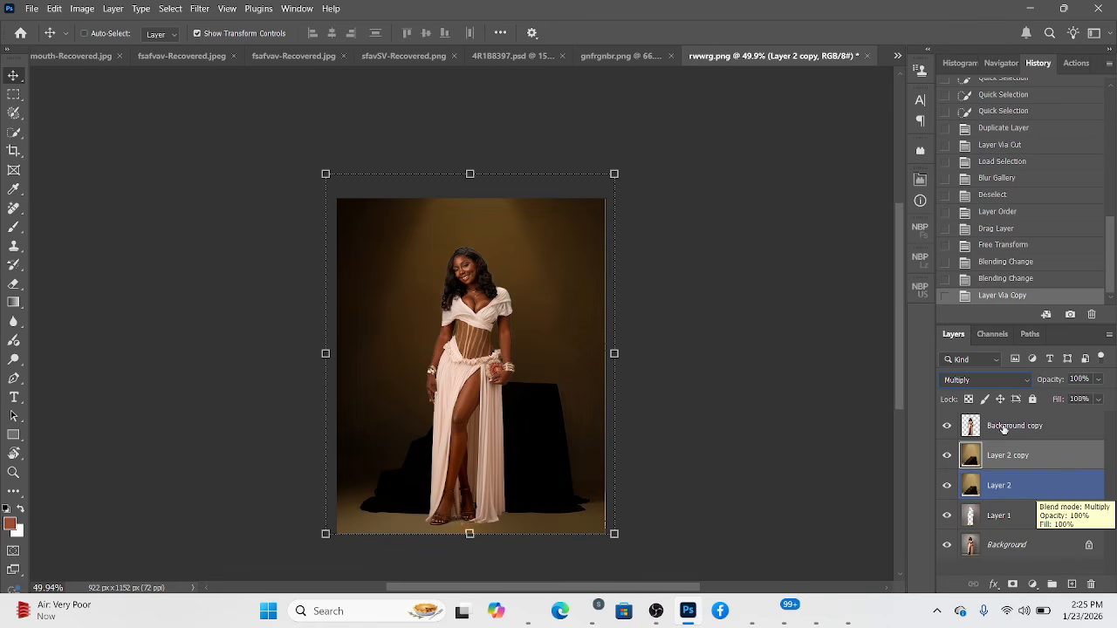
# Set Layer 2 copy's blend mode to Overlay and reduce its opacity to soften the golden glow.
pyautogui.click(1004, 454)
pyautogui.click(984, 380)
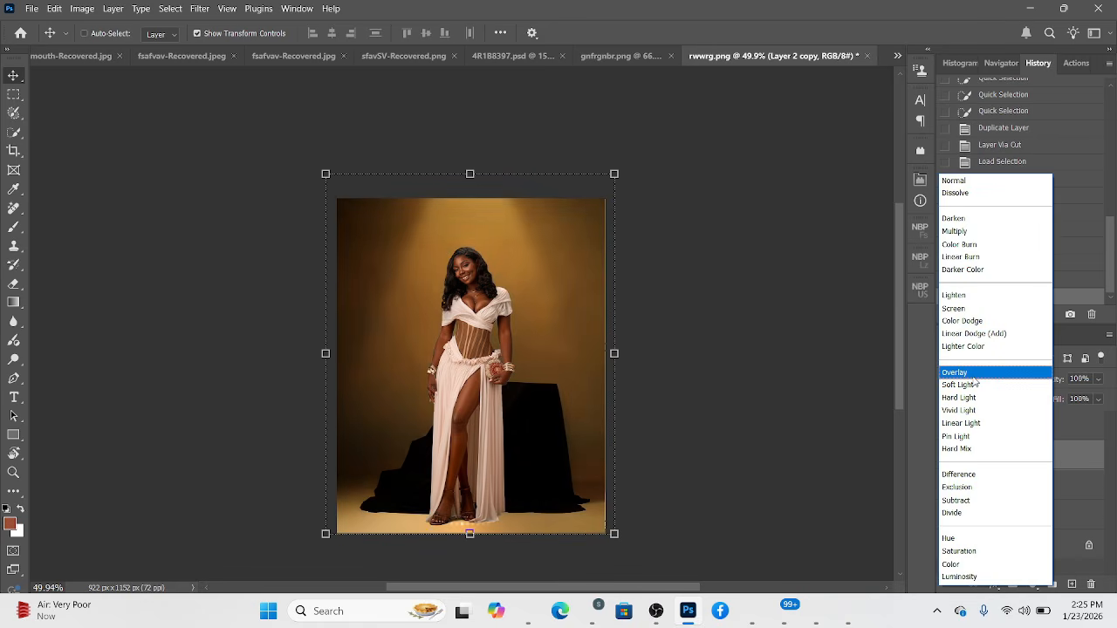
pyautogui.click(975, 375)
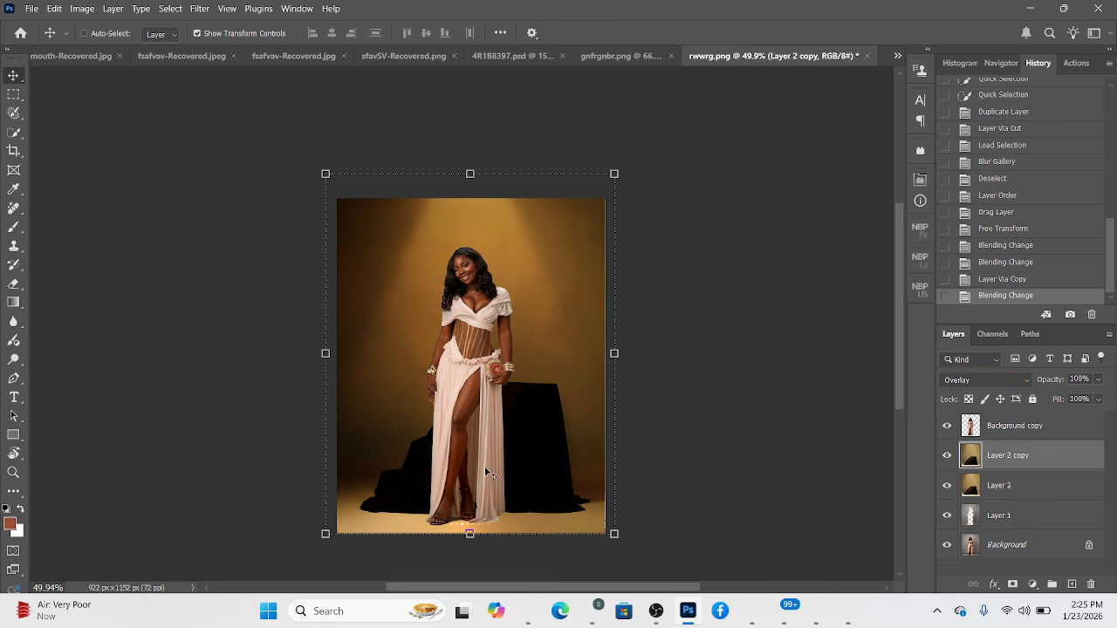
pyautogui.click(1098, 380)
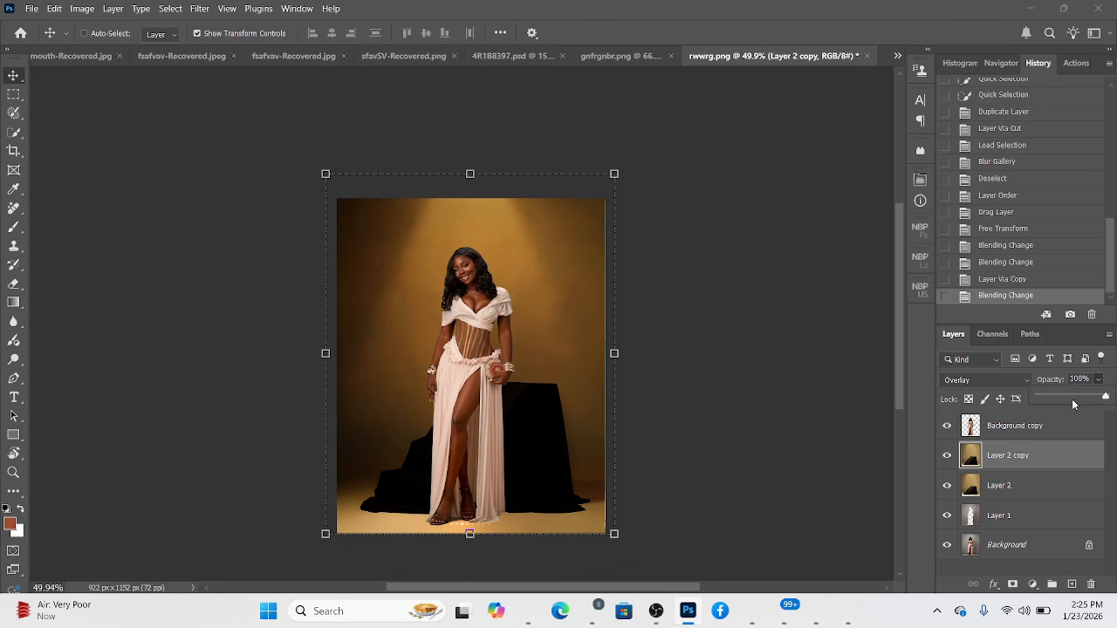
pyautogui.moveTo(1075, 399); pyautogui.dragTo(1064, 401)
# Add a layer mask to Layer 1 and paint it black around the woman's feet and floor with a 150 px brush.
pyautogui.click(1038, 516)
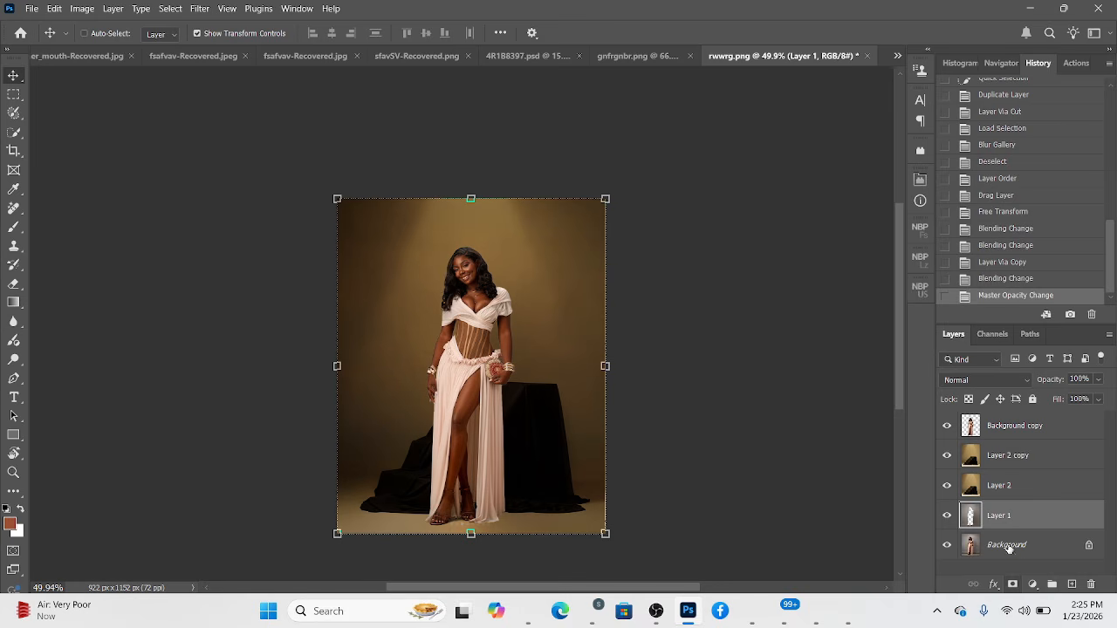
pyautogui.click(1012, 584)
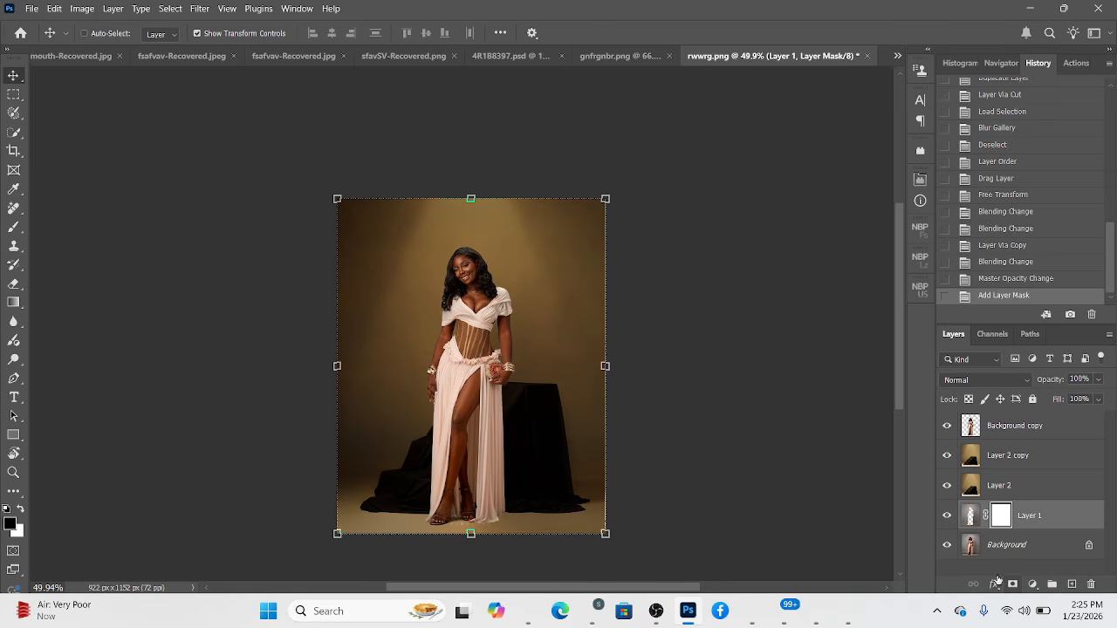
pyautogui.press('b')
pyautogui.scroll(4, 466, 482)
pyautogui.press(']')
pyautogui.press(']')
pyautogui.press(']')
pyautogui.press(']')
pyautogui.press(']')
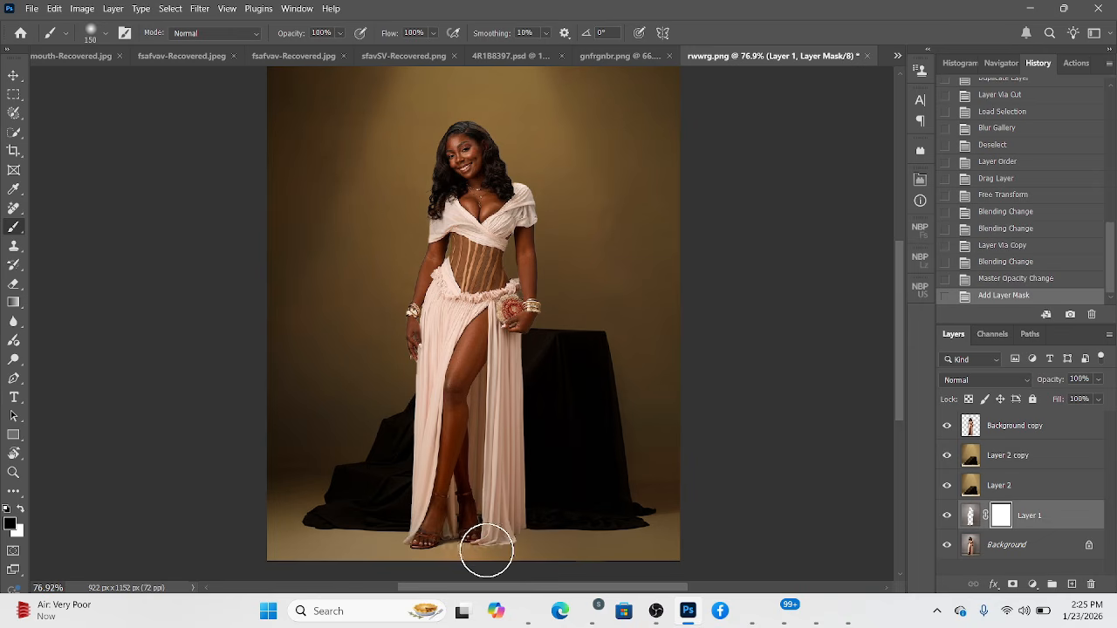
pyautogui.moveTo(486, 551)
pyautogui.mouseDown()
pyautogui.moveTo(437, 554)
pyautogui.moveTo(453, 560)
pyautogui.moveTo(467, 539)
pyautogui.moveTo(491, 556)
pyautogui.moveTo(386, 567)
pyautogui.moveTo(504, 567)
pyautogui.moveTo(509, 549)
pyautogui.moveTo(417, 558)
pyautogui.moveTo(499, 548)
pyautogui.mouseUp()
# Add a layer mask to Background copy and paint black around the edges of her hair with a 32 px brush.
pyautogui.click(995, 426)
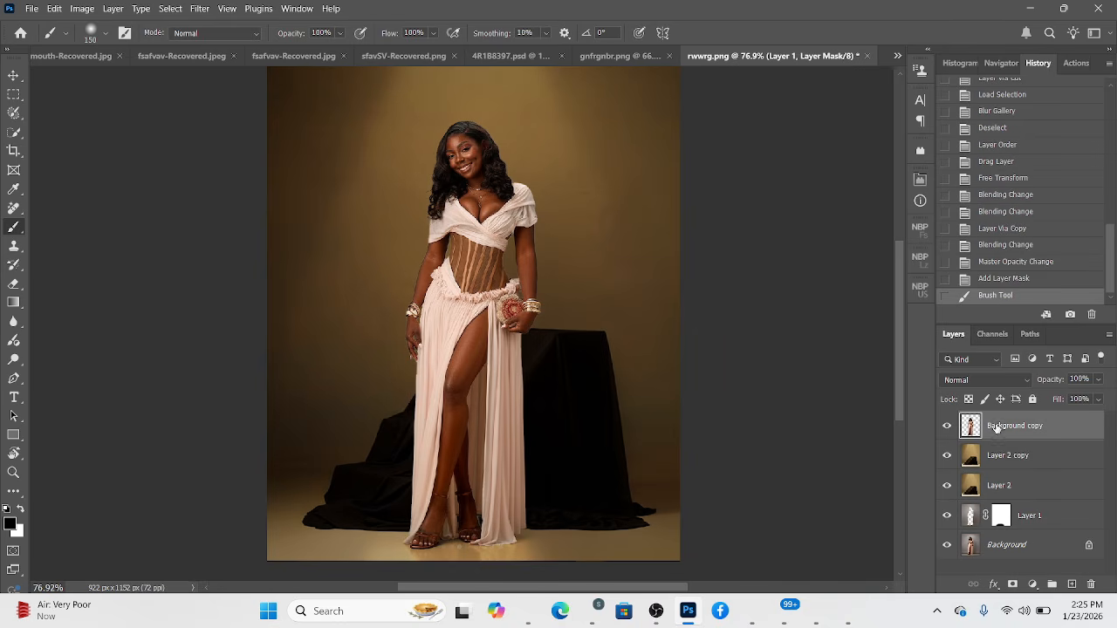
pyautogui.click(1014, 584)
pyautogui.scroll(5, 419, 132)
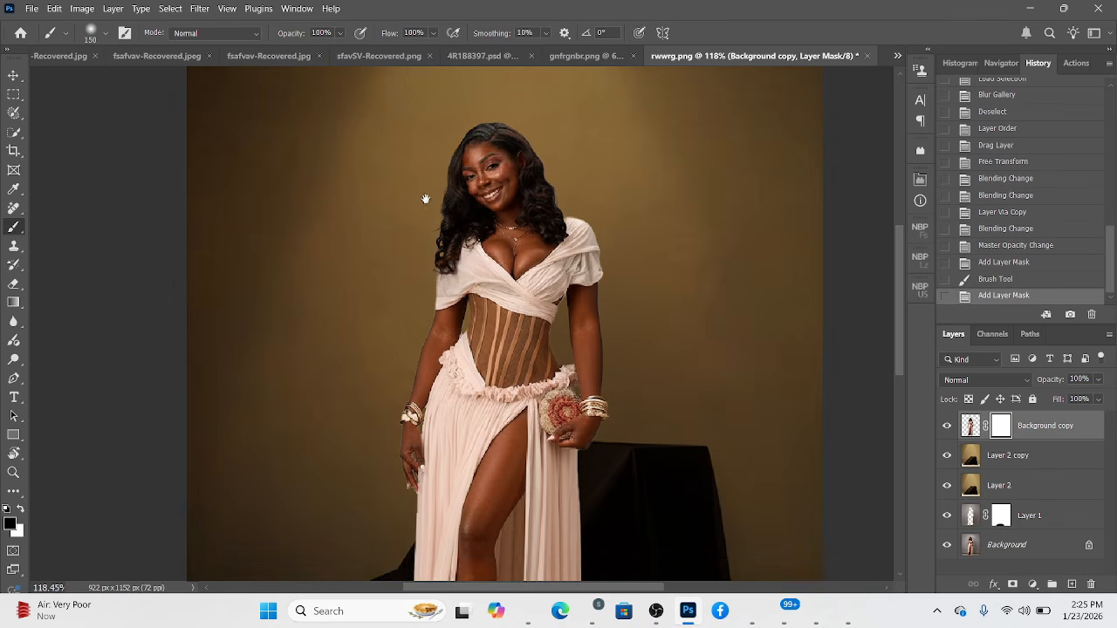
pyautogui.scroll(1, 427, 210)
pyautogui.moveTo(426, 237)
pyautogui.mouseDown()
pyautogui.moveTo(357, 251)
pyautogui.moveTo(372, 253)
pyautogui.mouseUp()
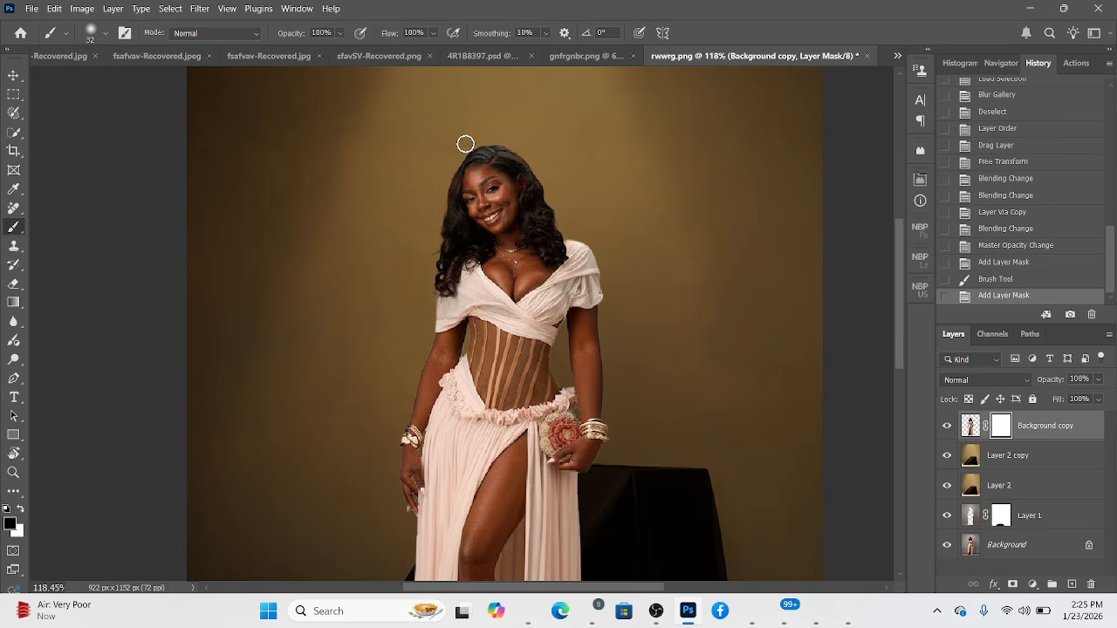
pyautogui.click(583, 173)
pyautogui.scroll(-4, 586, 167)
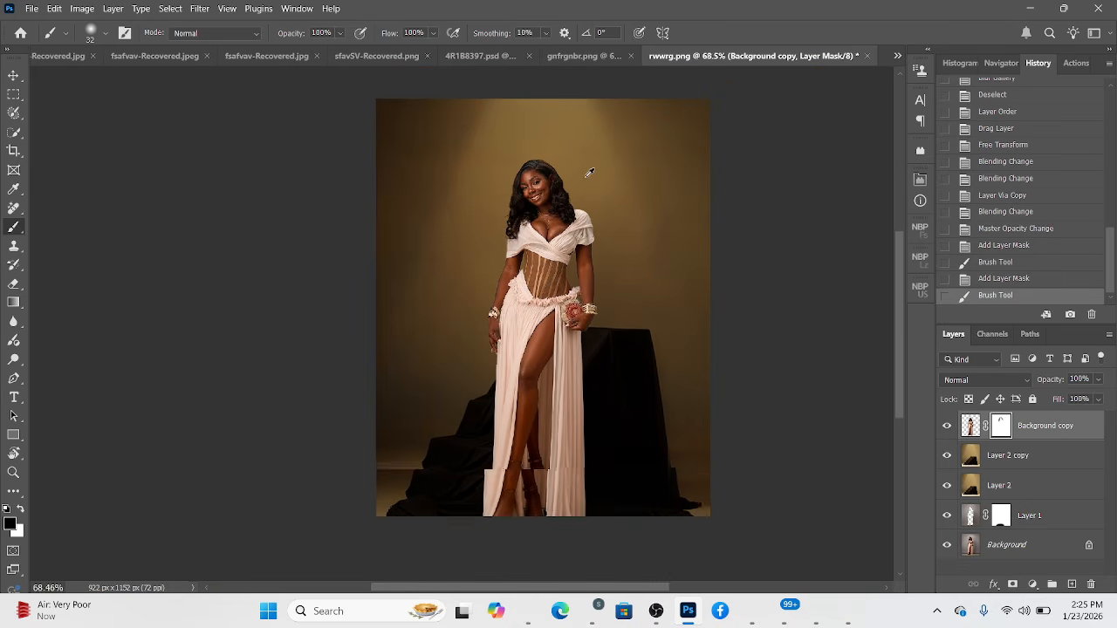
# Group the two background layers, Layer 2 and Layer 2 copy.
pyautogui.keyDown('ctrl'); pyautogui.click(1073, 489); pyautogui.keyUp('ctrl')
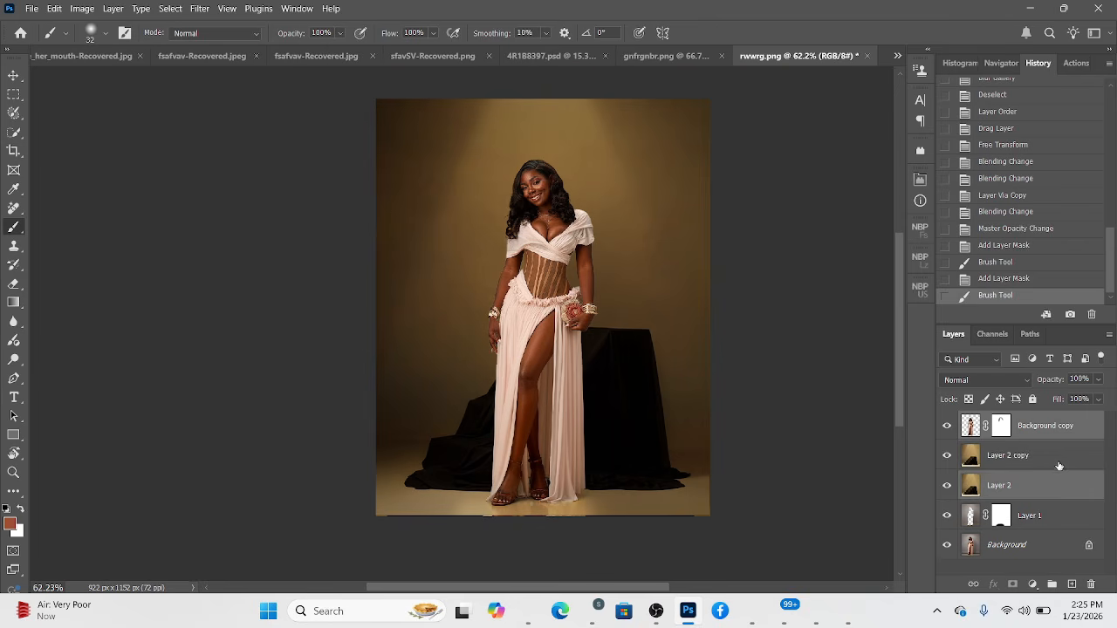
pyautogui.keyDown('ctrl'); pyautogui.click(1057, 459); pyautogui.keyUp('ctrl')
pyautogui.click(1038, 487)
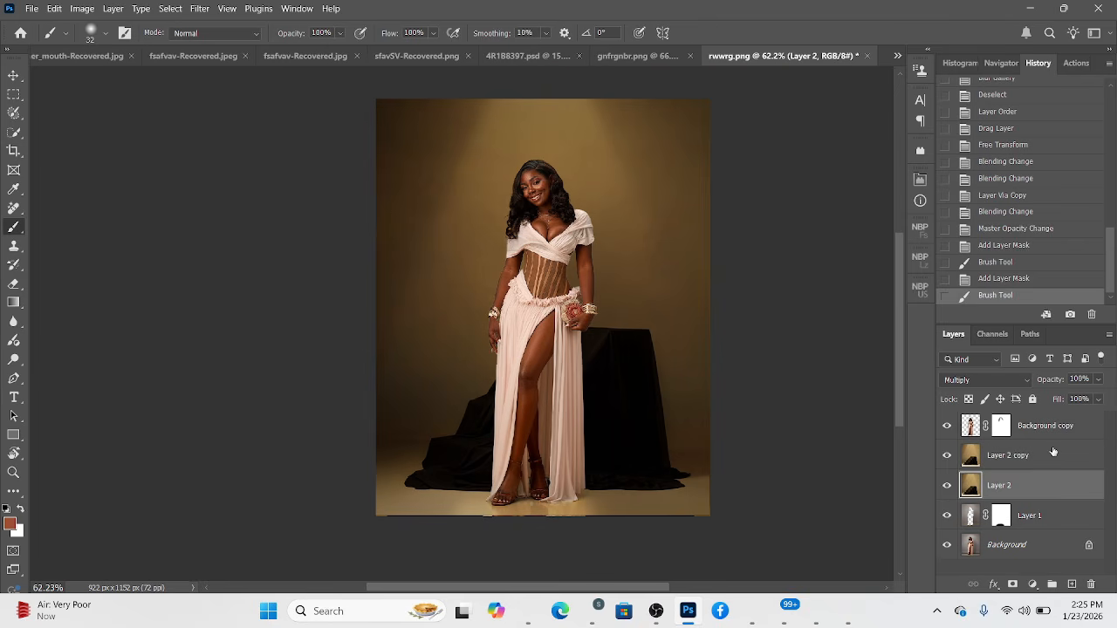
pyautogui.keyDown('ctrl'); pyautogui.click(1051, 453); pyautogui.keyUp('ctrl')
pyautogui.hotkey('ctrl', 'g')
# Try shifting the draped-steps group behind the woman and undo the move.
pyautogui.press('v')
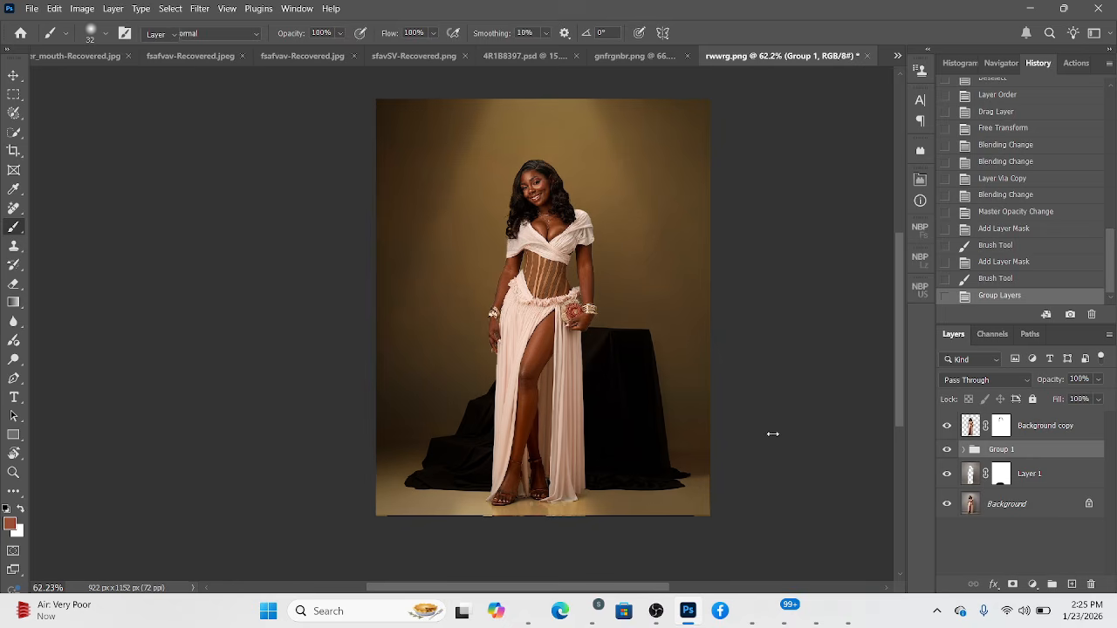
pyautogui.moveTo(586, 269); pyautogui.dragTo(521, 288)
pyautogui.hotkey('ctrl', 'z')
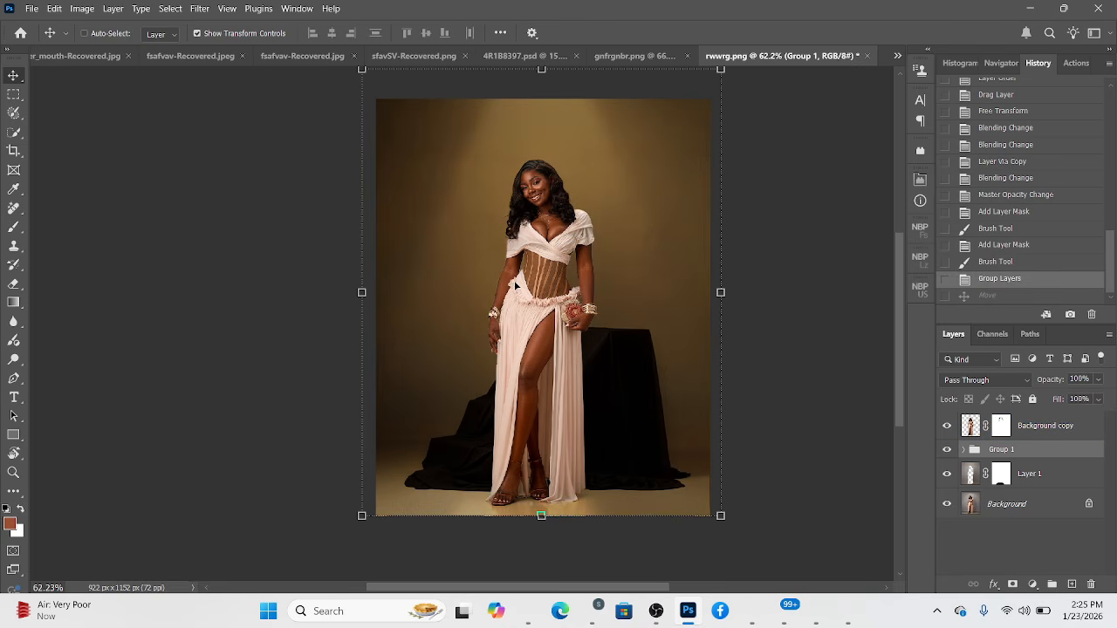
pyautogui.scroll(-1, 572, 382)
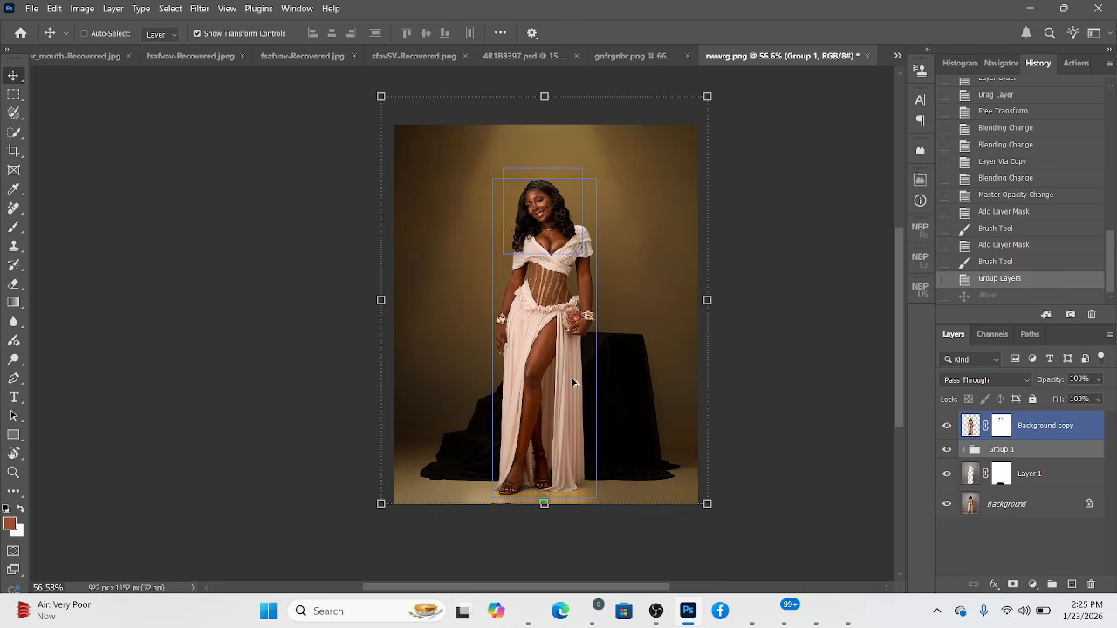
# Add a Color Lookup adjustment layer above Background copy and load the TensionGreen.3DL LUT.
pyautogui.click(11, 96)
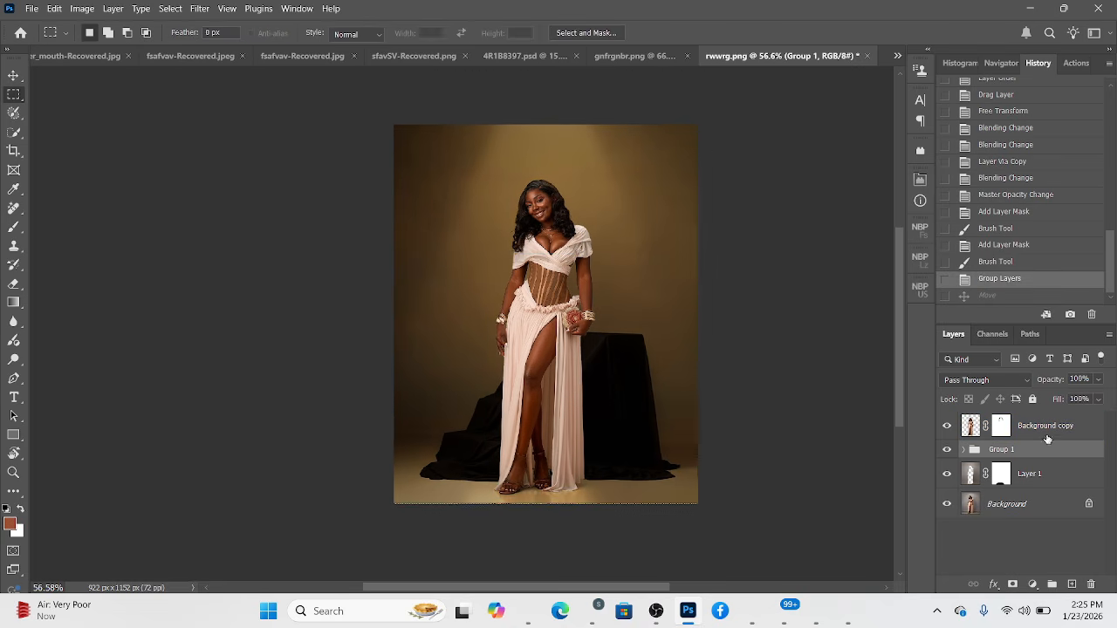
pyautogui.click(1086, 422)
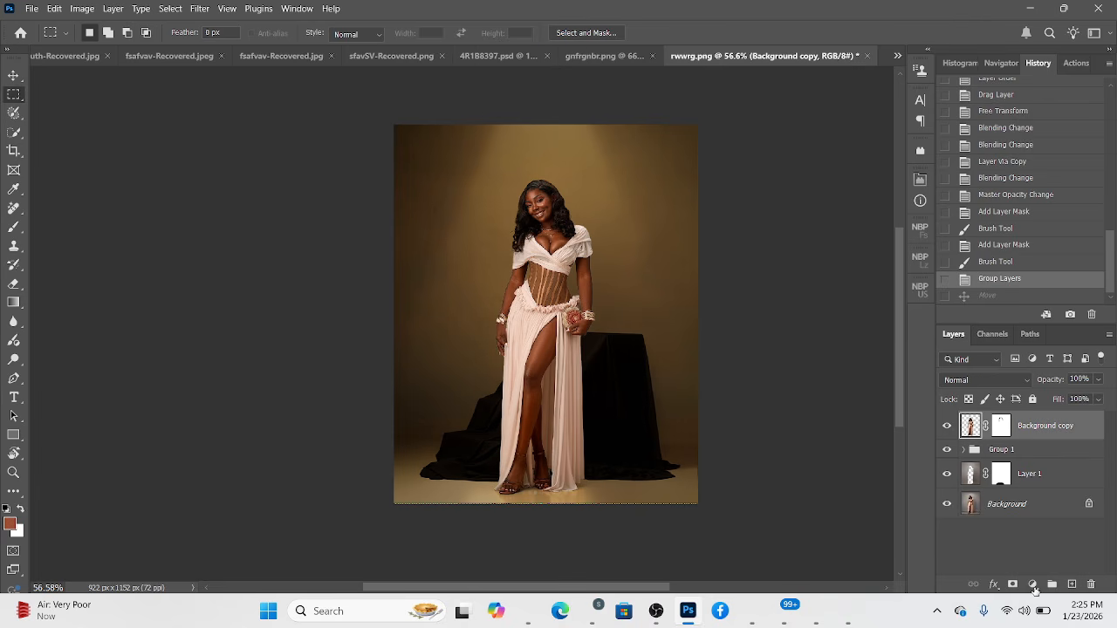
pyautogui.click(1032, 583)
pyautogui.click(1037, 509)
pyautogui.click(844, 222)
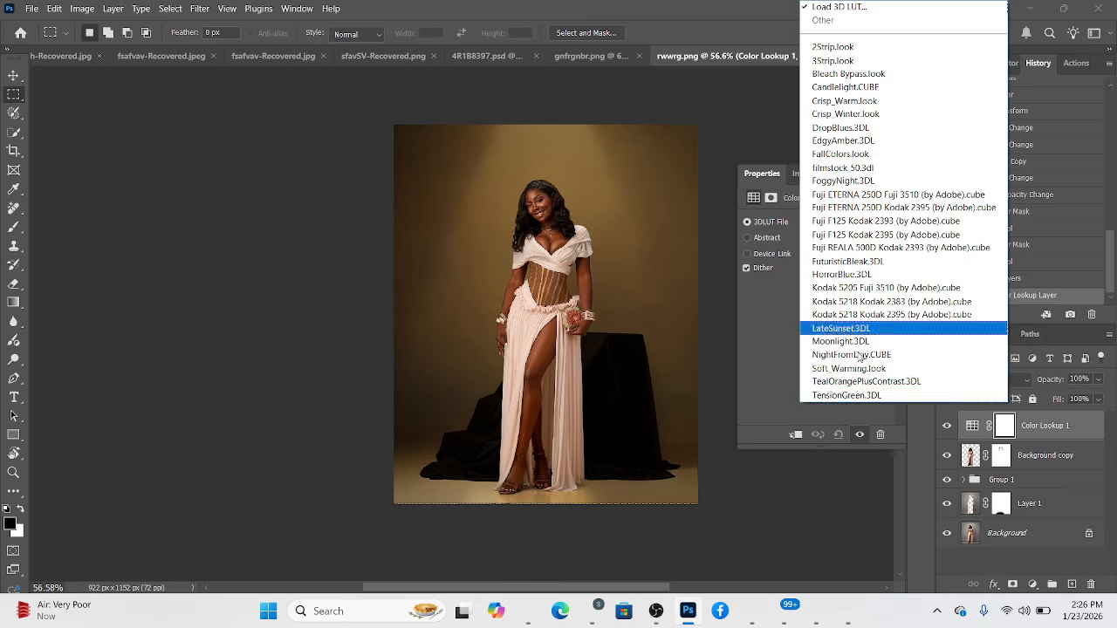
pyautogui.click(831, 400)
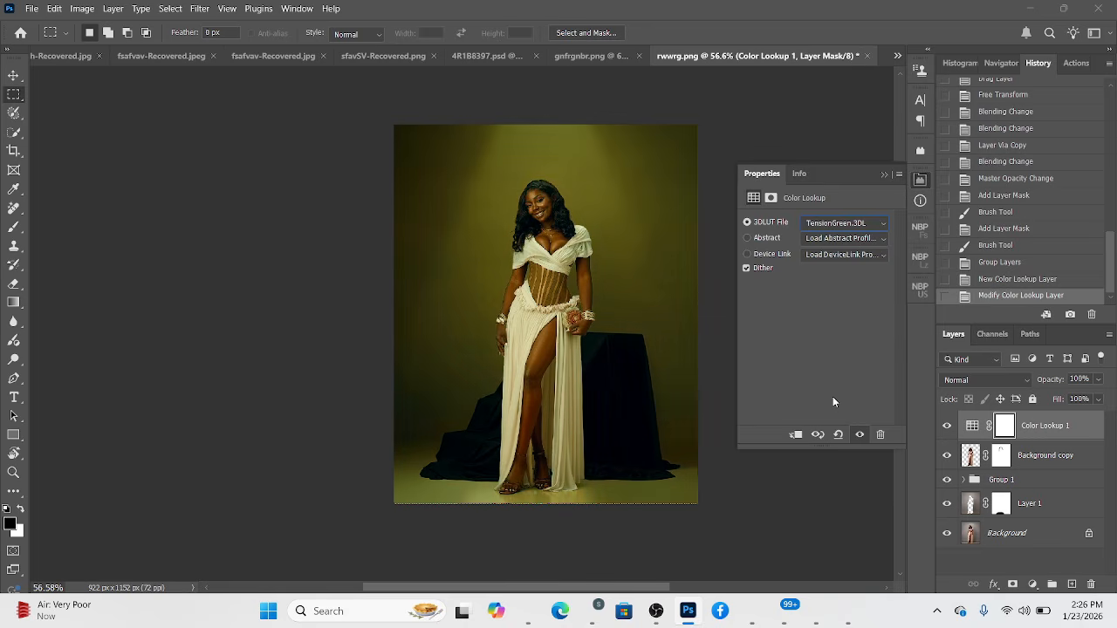
# Lower the Color Lookup layer's fill to 40%, keeping the Normal blend mode.
pyautogui.click(1098, 399)
pyautogui.moveTo(1074, 424); pyautogui.dragTo(1065, 418)
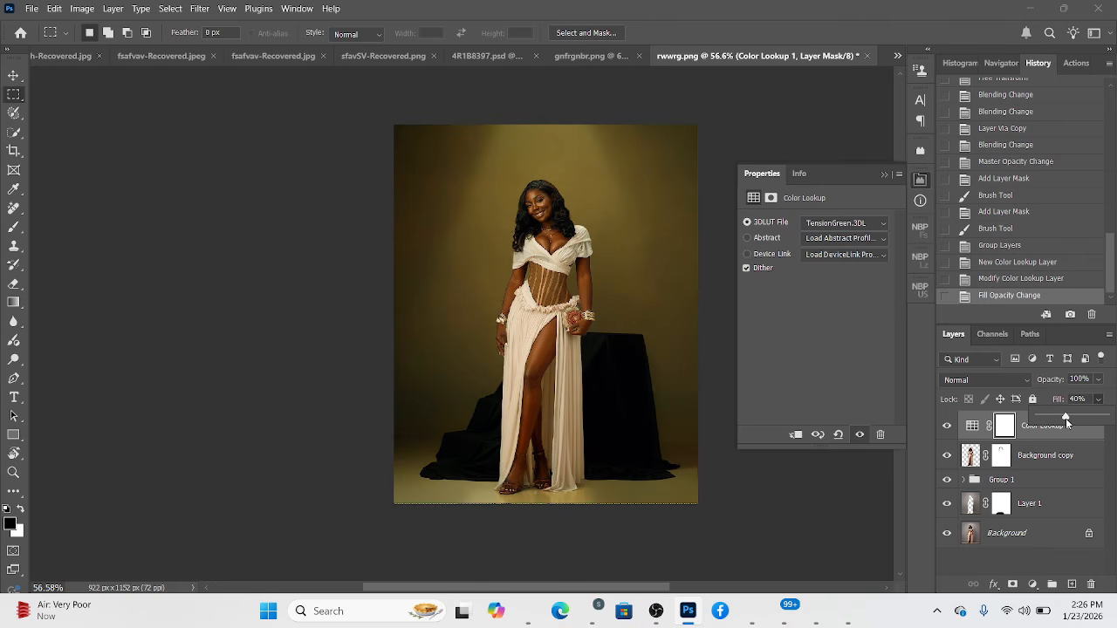
pyautogui.click(1006, 381)
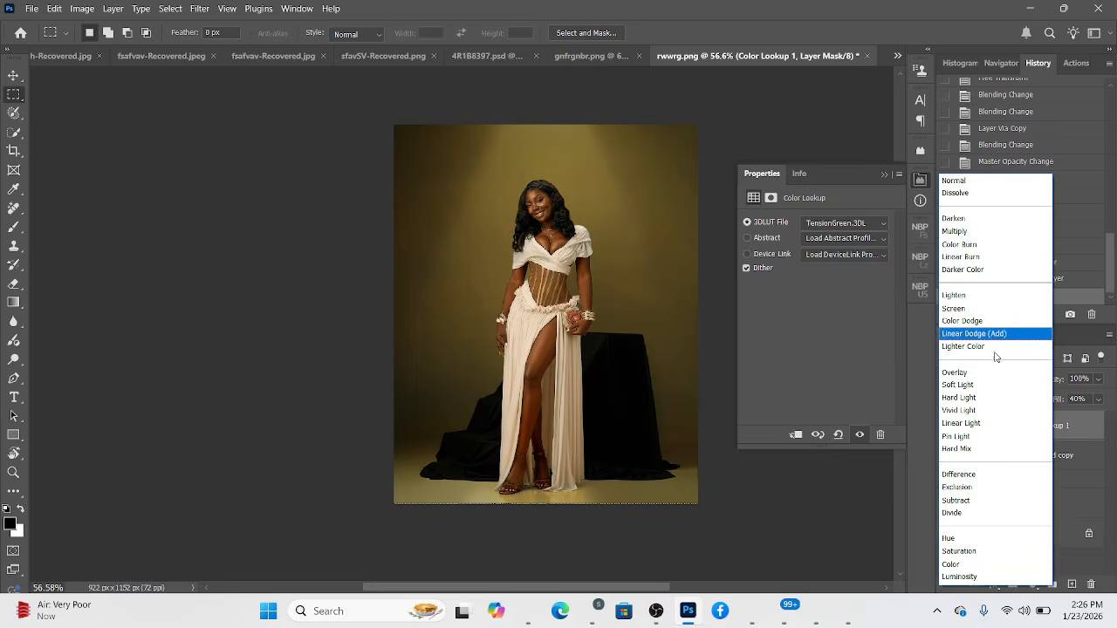
pyautogui.click(875, 549)
# Compare 3D LUTs from TealOrangePlusContrast up to Kodak 5218 Kodak 2383, choose Kodak 5218 Kodak 2395, and set the lookup layer's opacity to 77%.
pyautogui.click(851, 223)
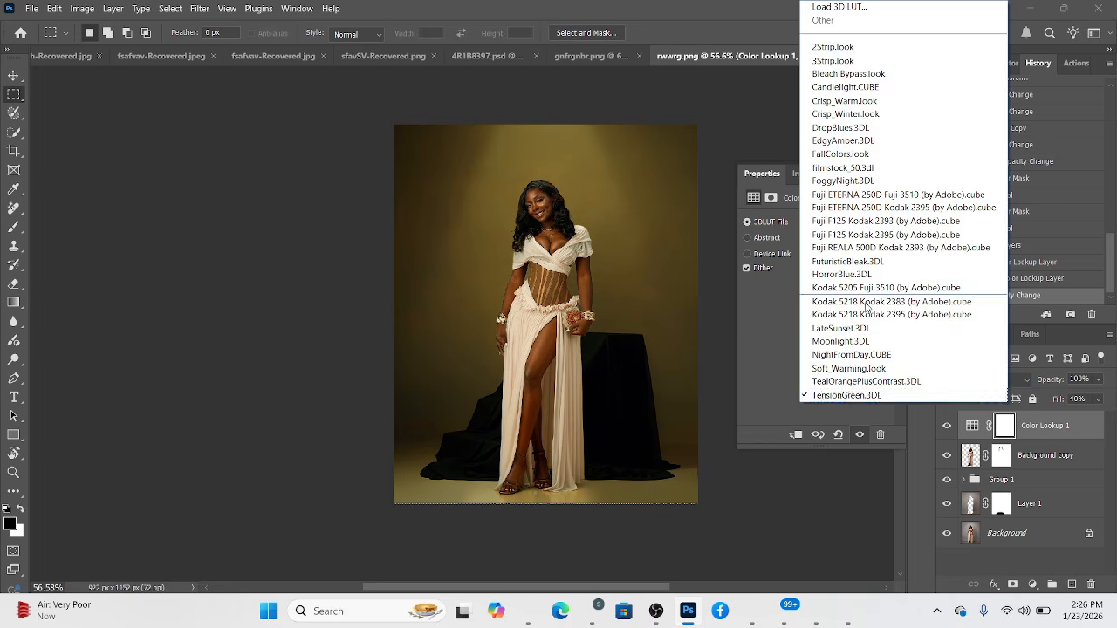
pyautogui.click(835, 379)
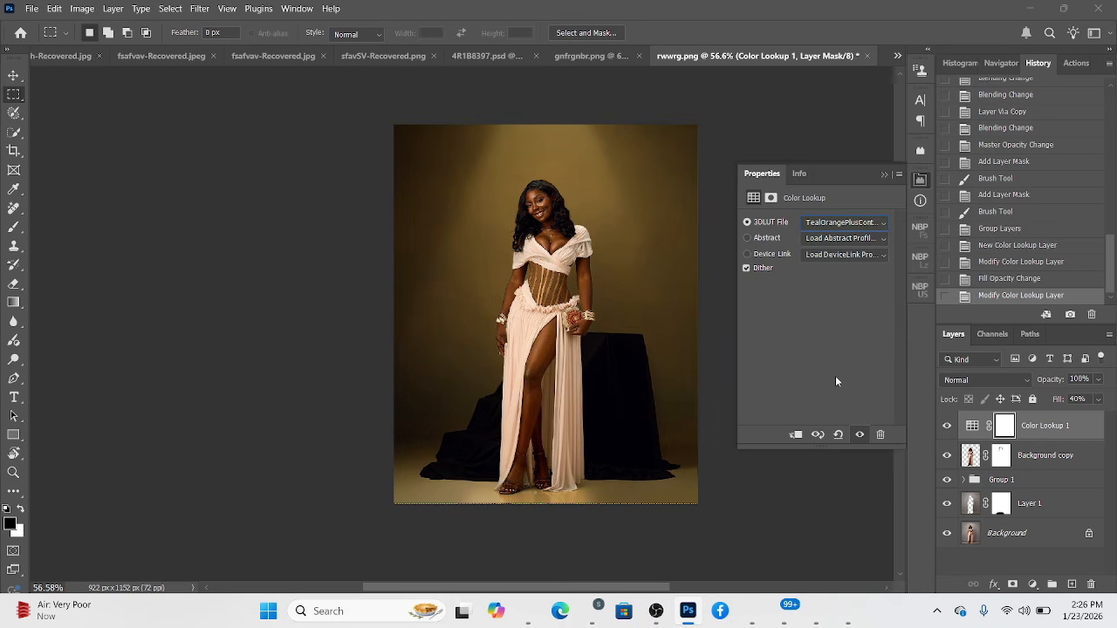
pyautogui.press('Up')
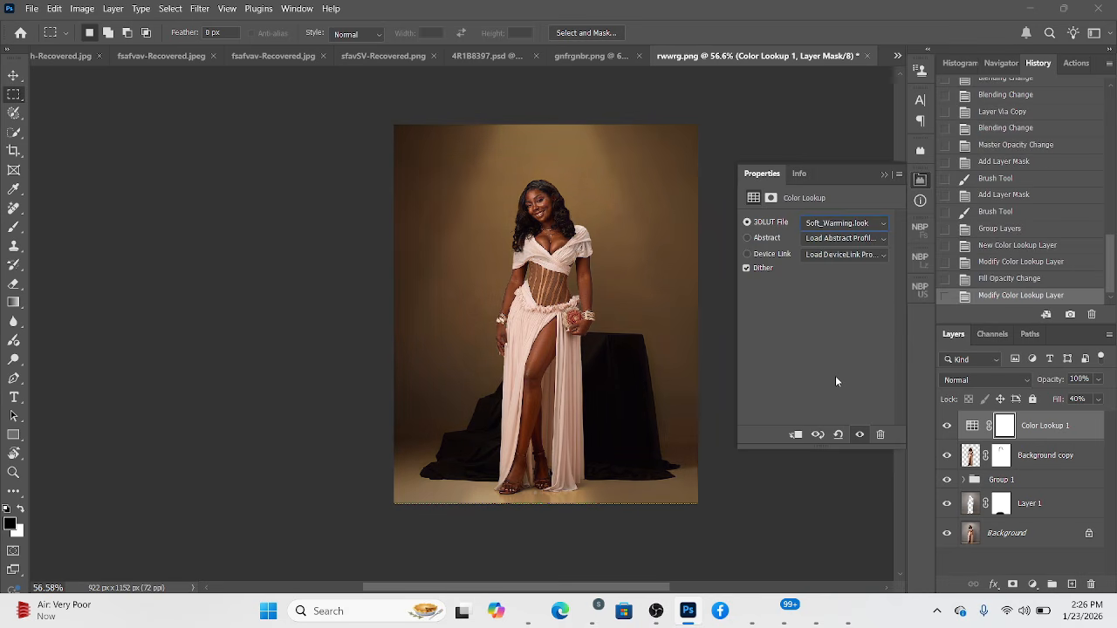
pyautogui.press('Up')
pyautogui.press('Up')
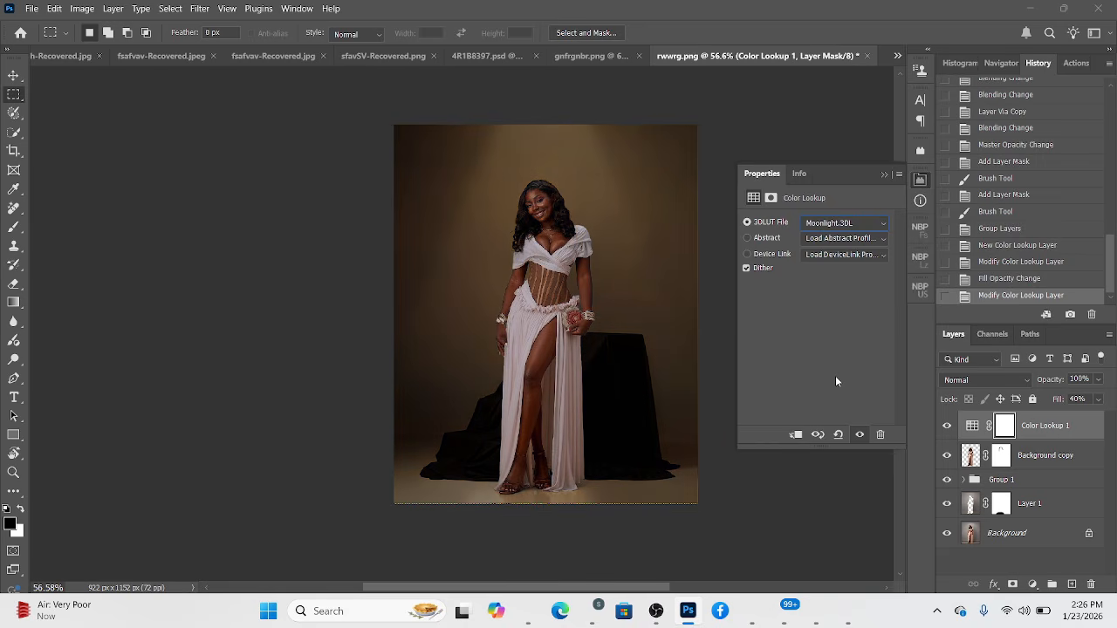
pyautogui.press('Up')
pyautogui.press('Up')
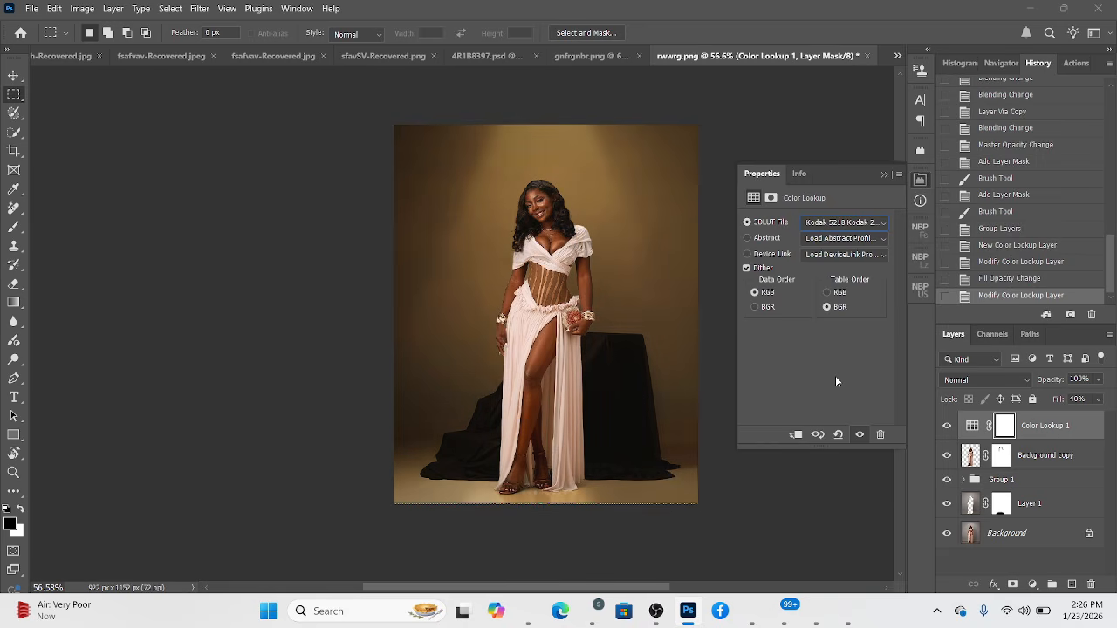
pyautogui.press('Up')
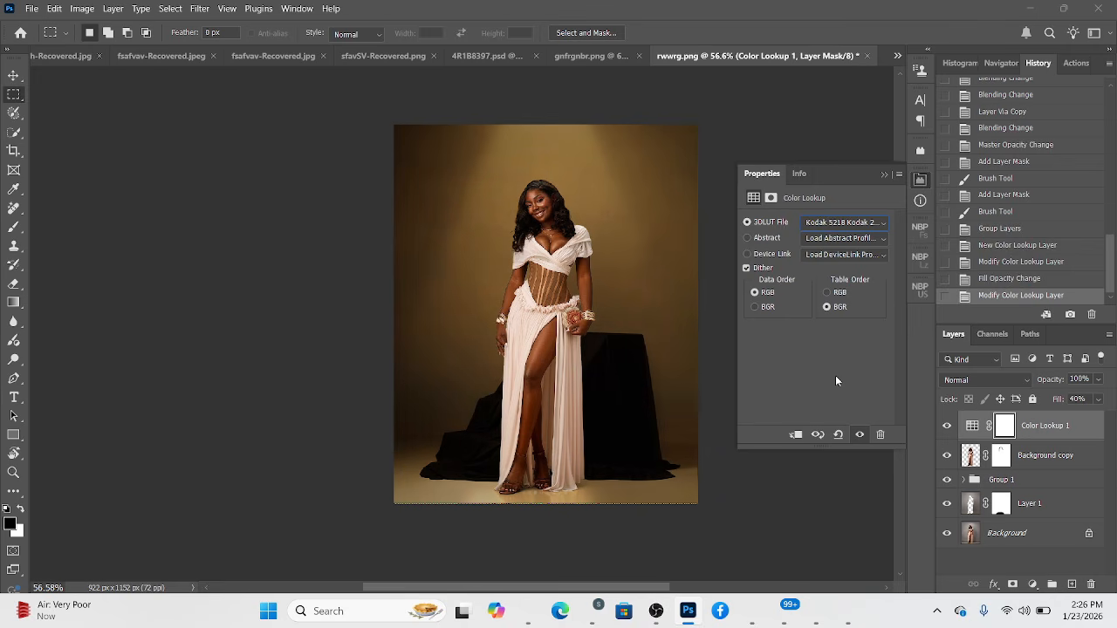
pyautogui.press('Down')
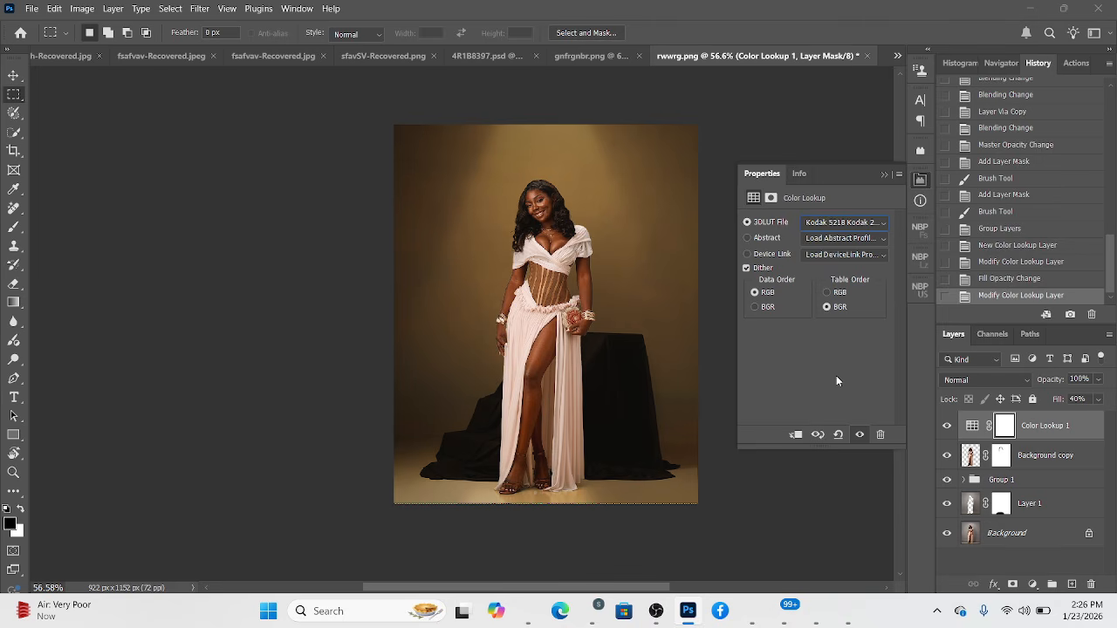
pyautogui.press('Up')
pyautogui.press('Down')
pyautogui.click(1098, 379)
pyautogui.moveTo(1103, 397); pyautogui.dragTo(1089, 398)
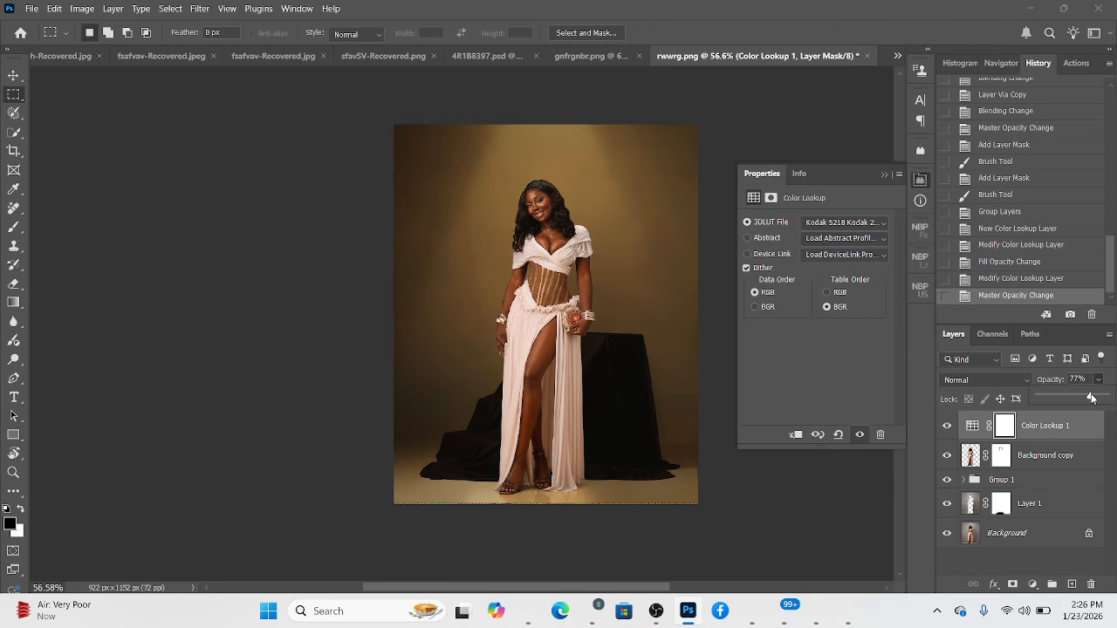
# Compare the edit with the original Background layer alone and with Group 1 hidden and shown.
pyautogui.keyDown('alt'); pyautogui.click(947, 534); pyautogui.keyUp('alt')
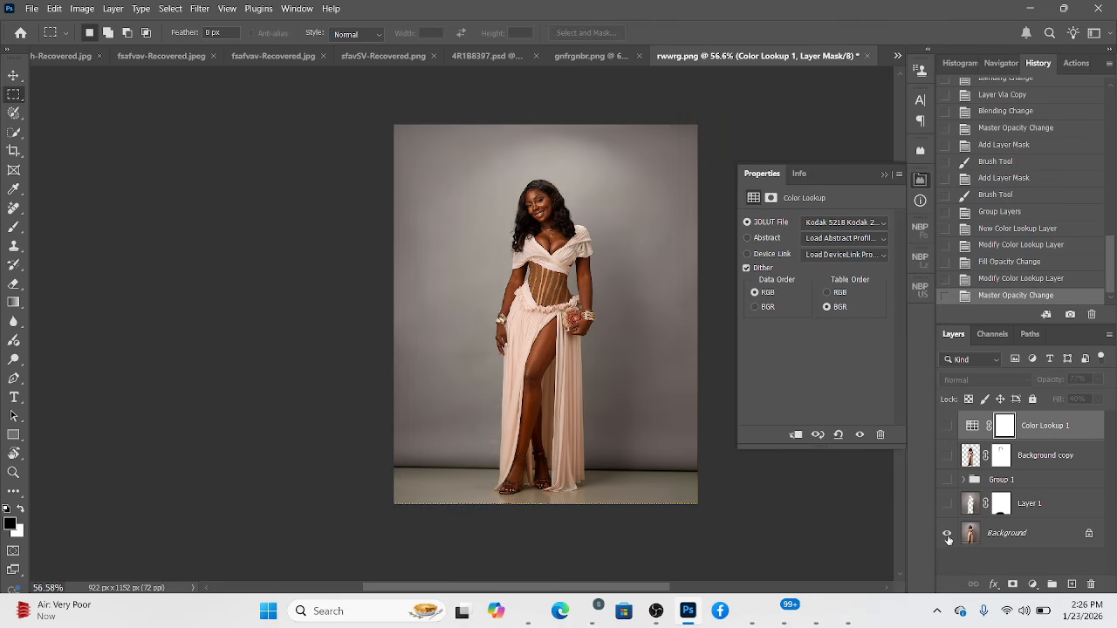
pyautogui.keyDown('alt'); pyautogui.click(947, 533); pyautogui.keyUp('alt')
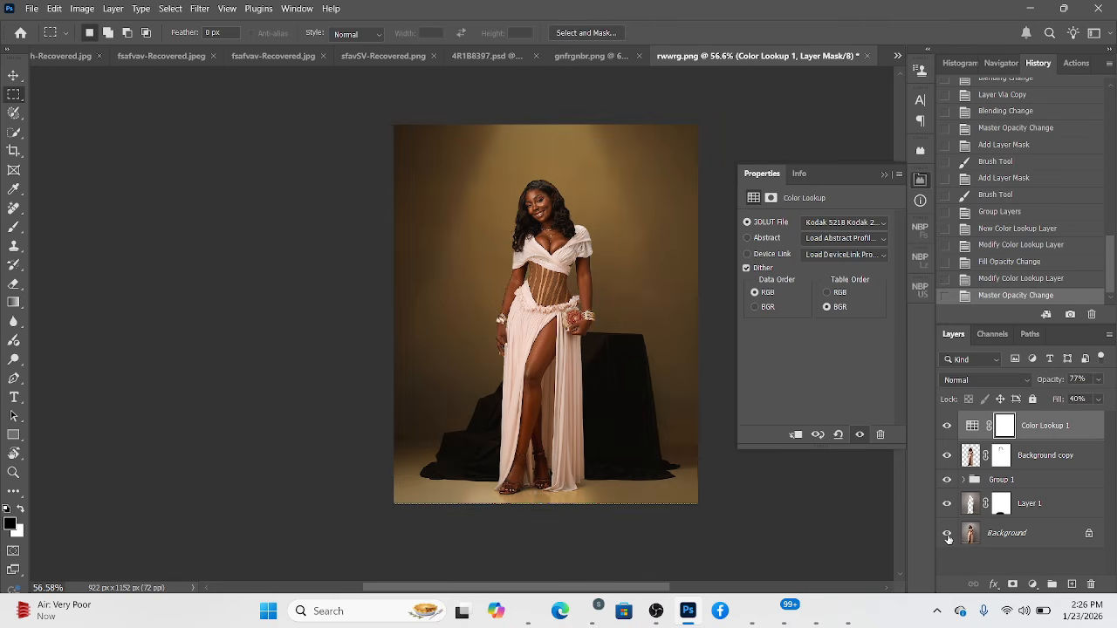
pyautogui.click(943, 485)
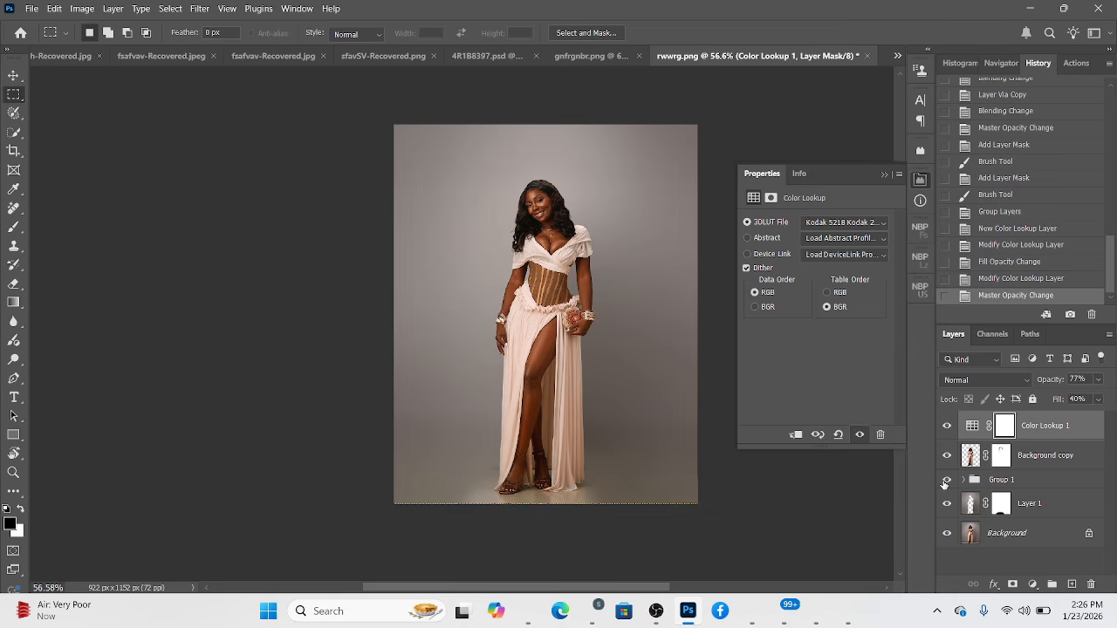
pyautogui.click(944, 481)
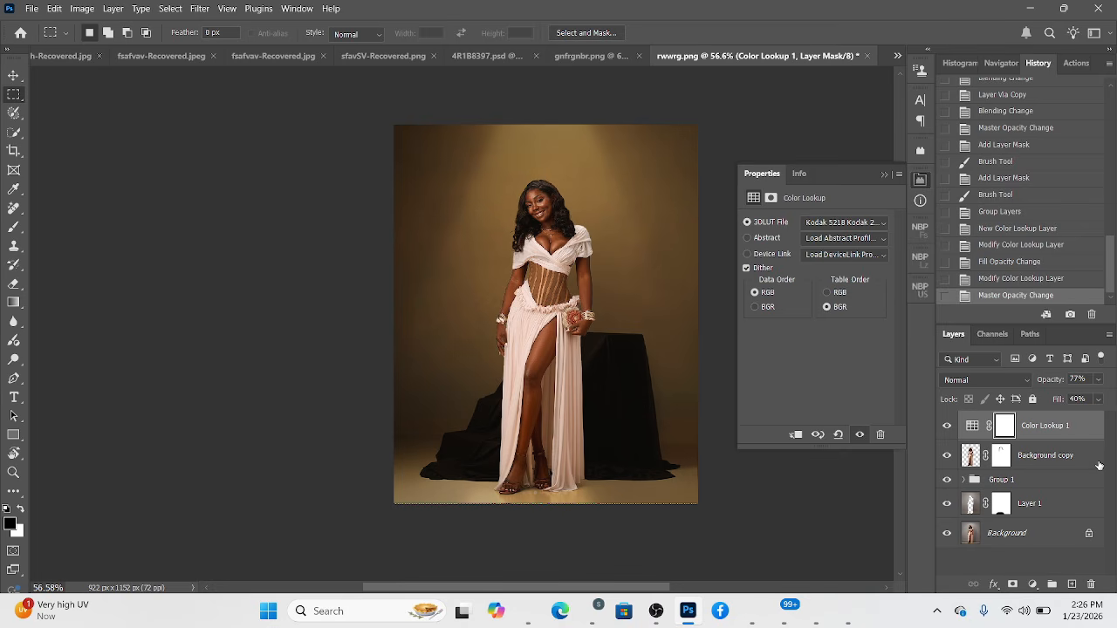
# Stamp all visible layers into a new top layer and set Contrast to +4 in the Camera Raw Filter.
pyautogui.hotkey('ctrl', 'shift', 'alt', 'e')
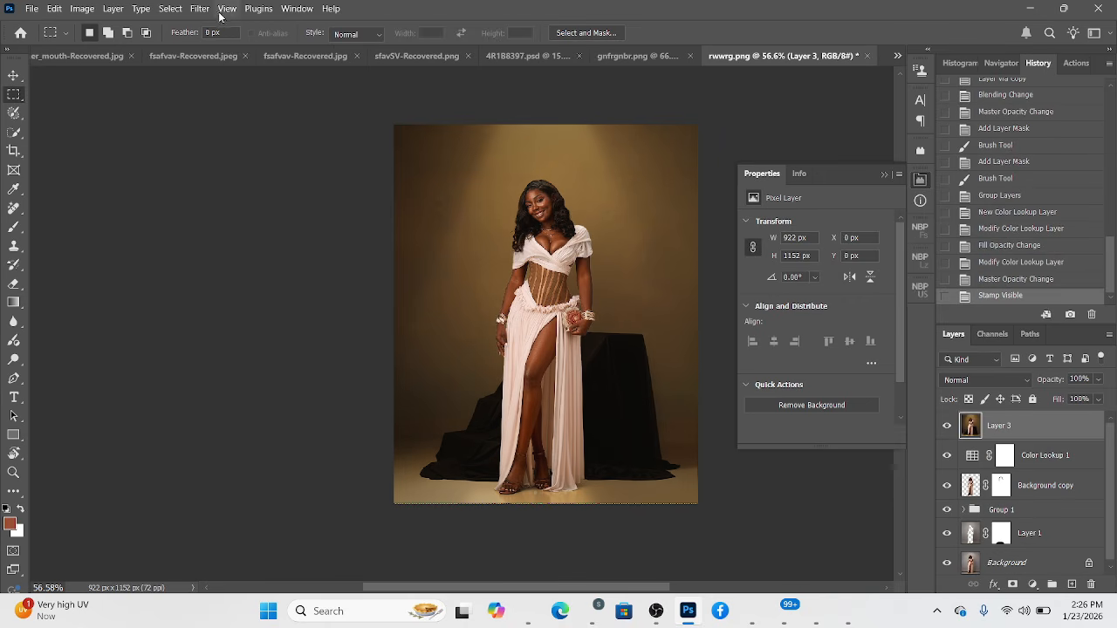
pyautogui.click(199, 8)
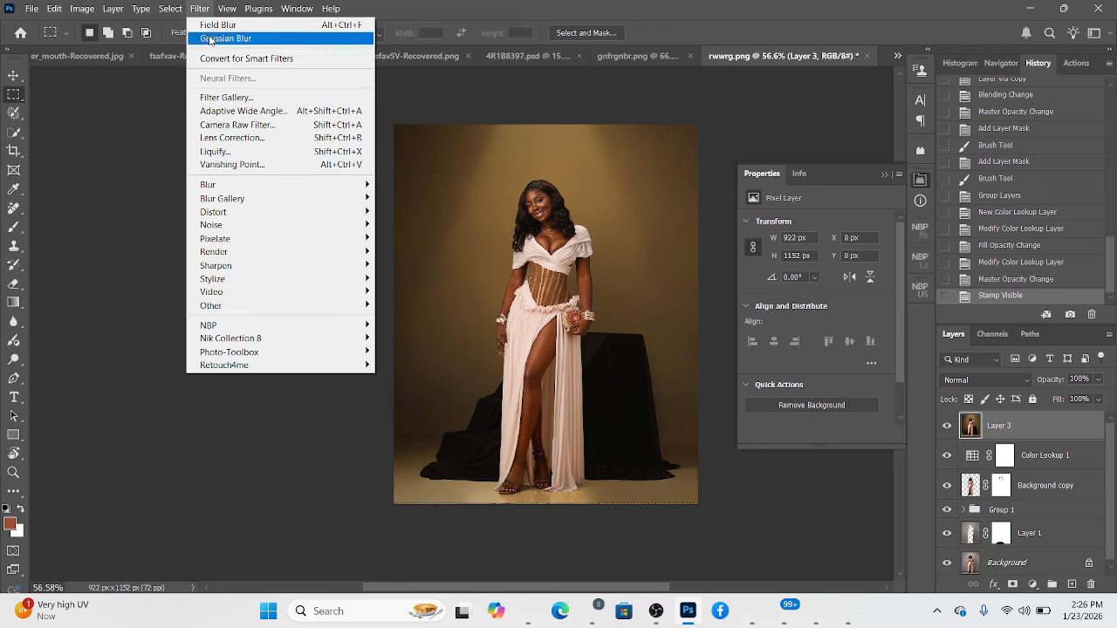
pyautogui.click(225, 125)
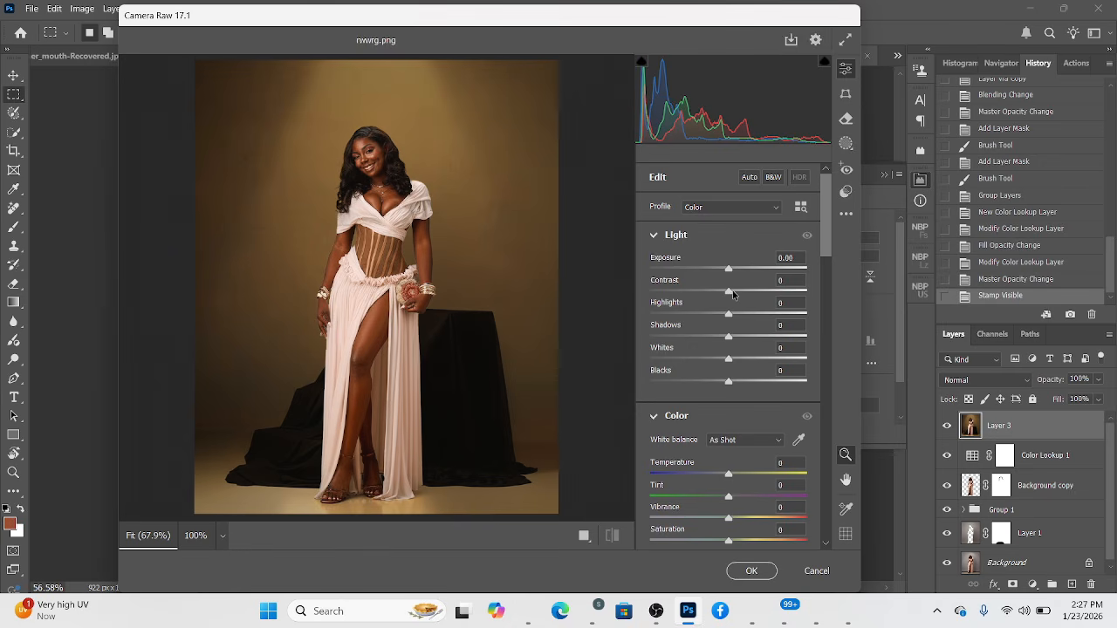
pyautogui.moveTo(733, 293); pyautogui.dragTo(735, 294)
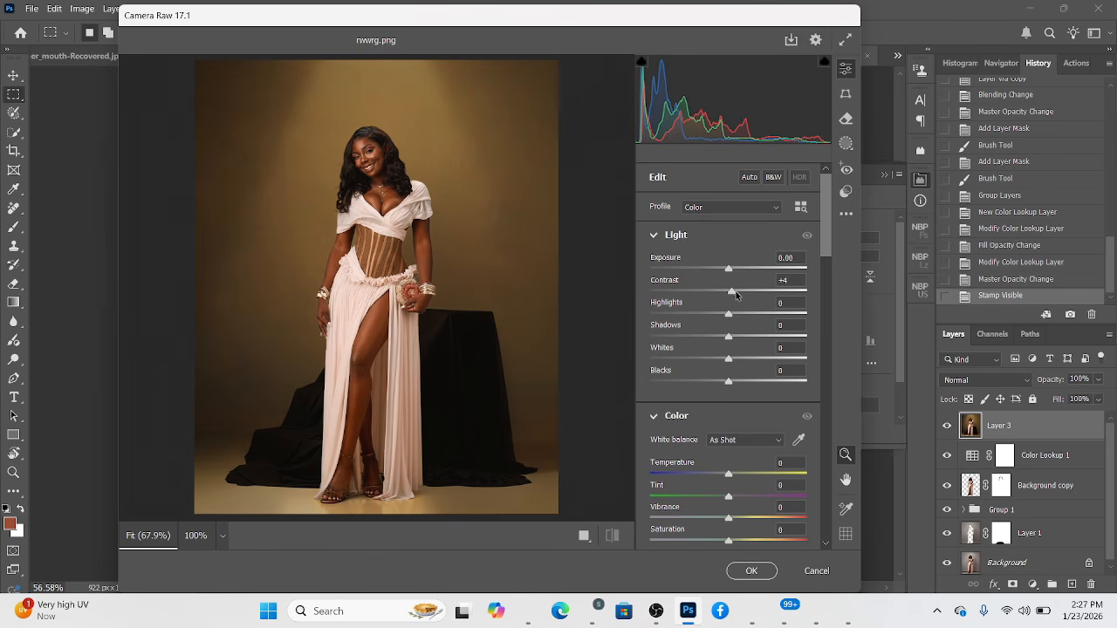
pyautogui.click(742, 335)
pyautogui.moveTo(730, 314)
pyautogui.mouseDown()
pyautogui.moveTo(712, 316)
pyautogui.moveTo(743, 317)
pyautogui.moveTo(735, 323)
pyautogui.mouseUp()
# Set the Blue Primary Saturation to +33 in the Camera Raw calibration and apply the filter to the stamped layer.
pyautogui.scroll(-10, 754, 515)
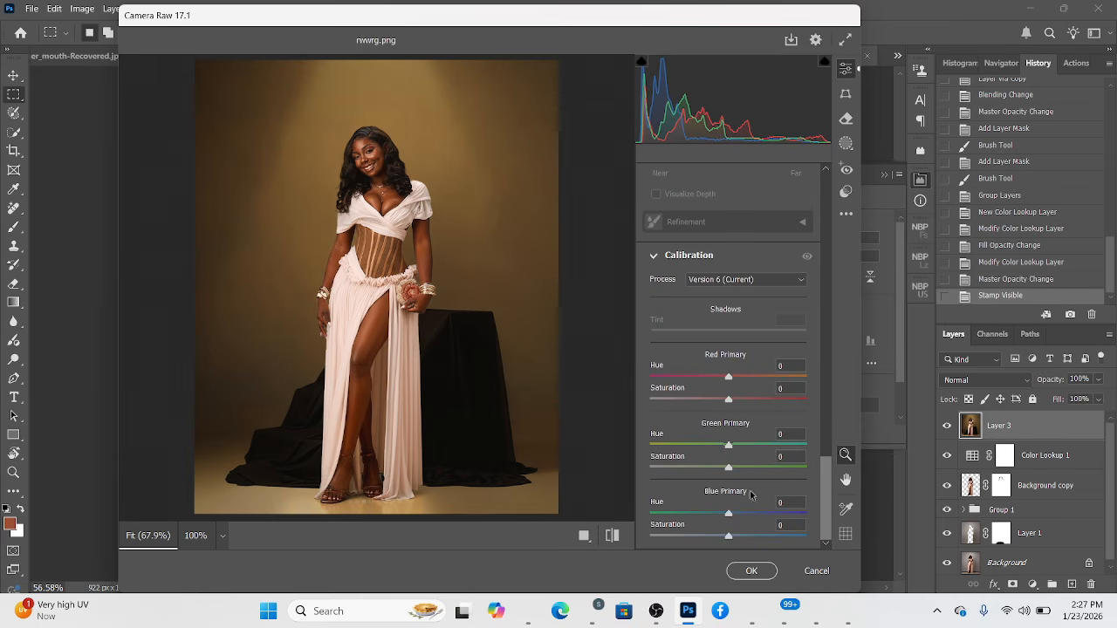
pyautogui.click(755, 536)
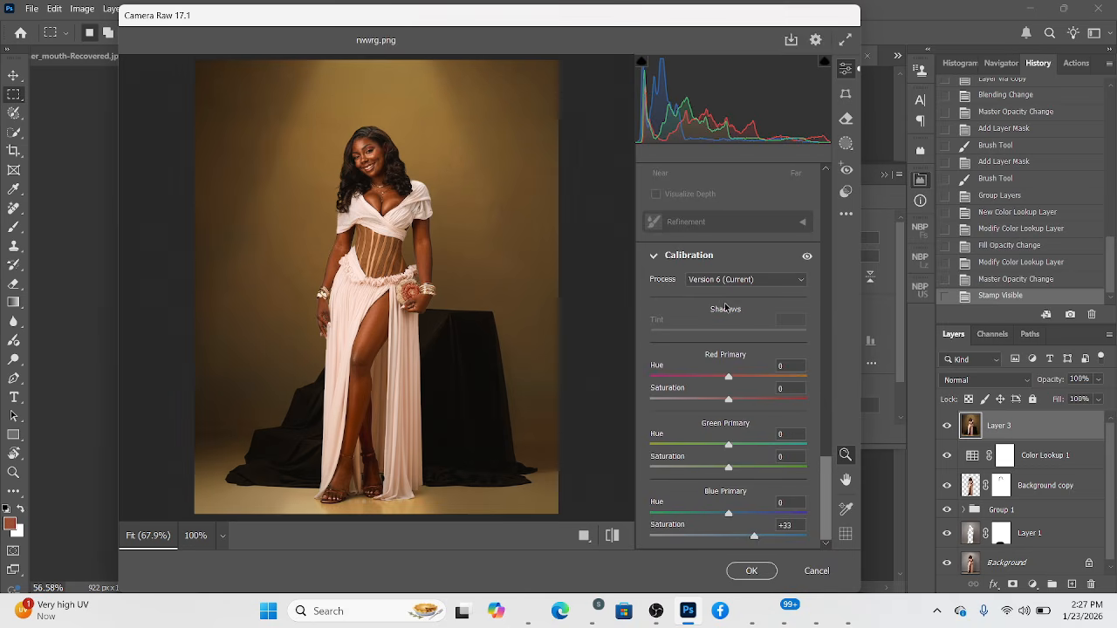
pyautogui.scroll(4, 725, 307)
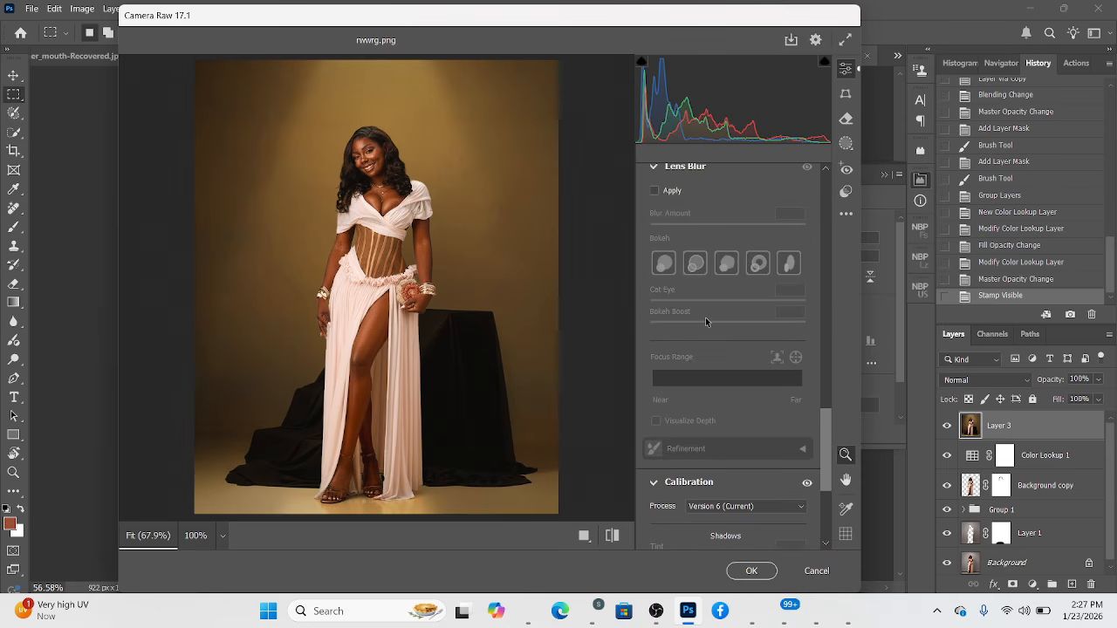
pyautogui.scroll(6, 711, 420)
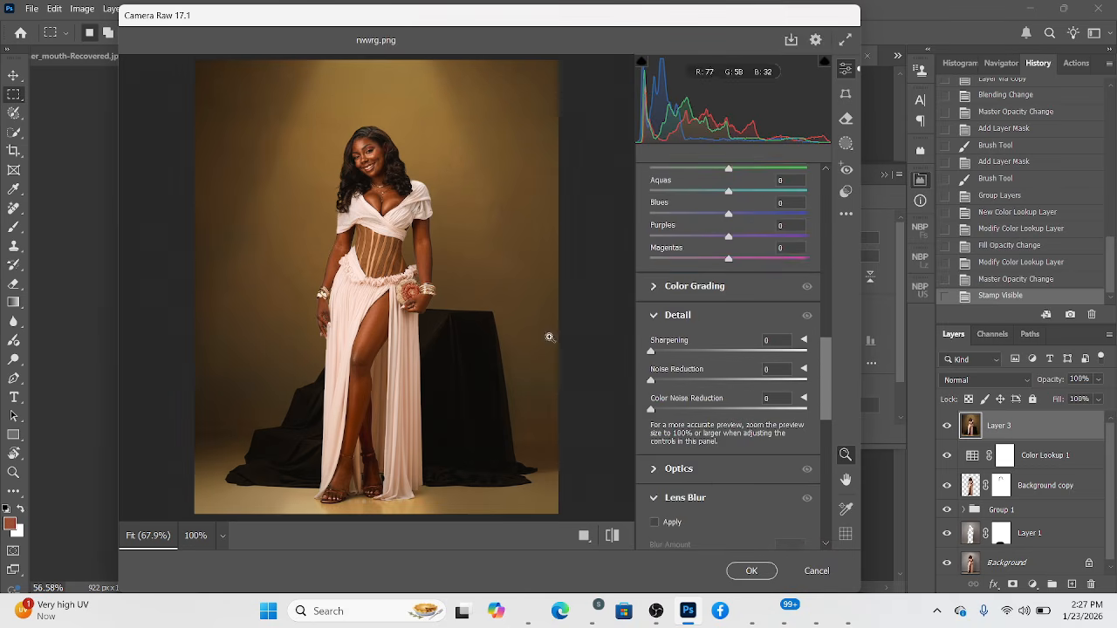
pyautogui.click(750, 572)
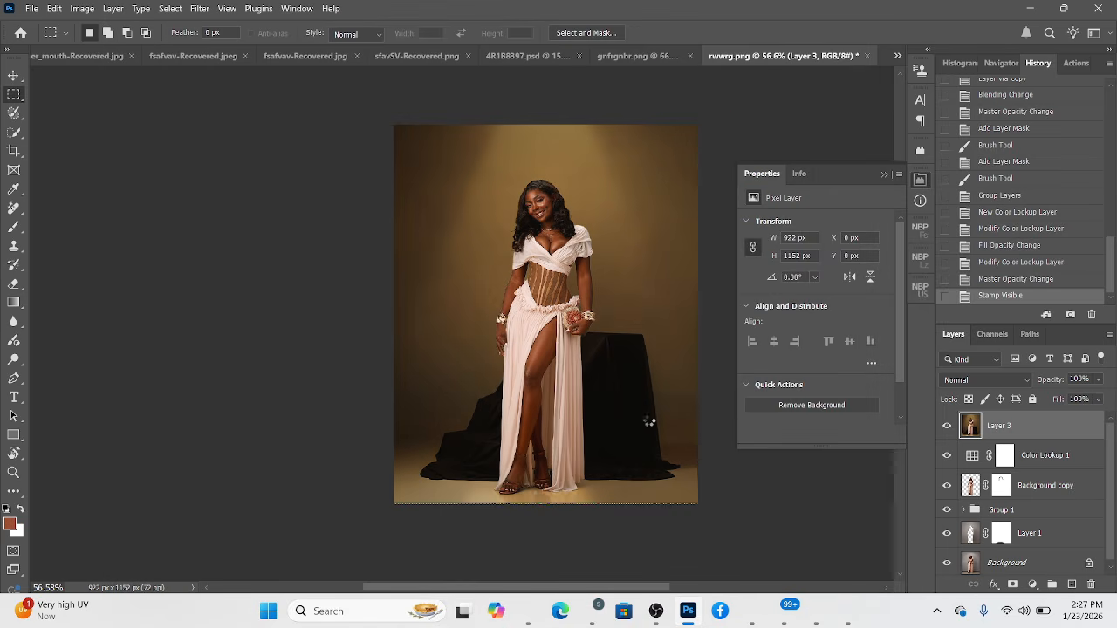
# Flatten the Camera Raw-graded composite into a single Background layer and collapse its properties.
pyautogui.scroll(5, 606, 389)
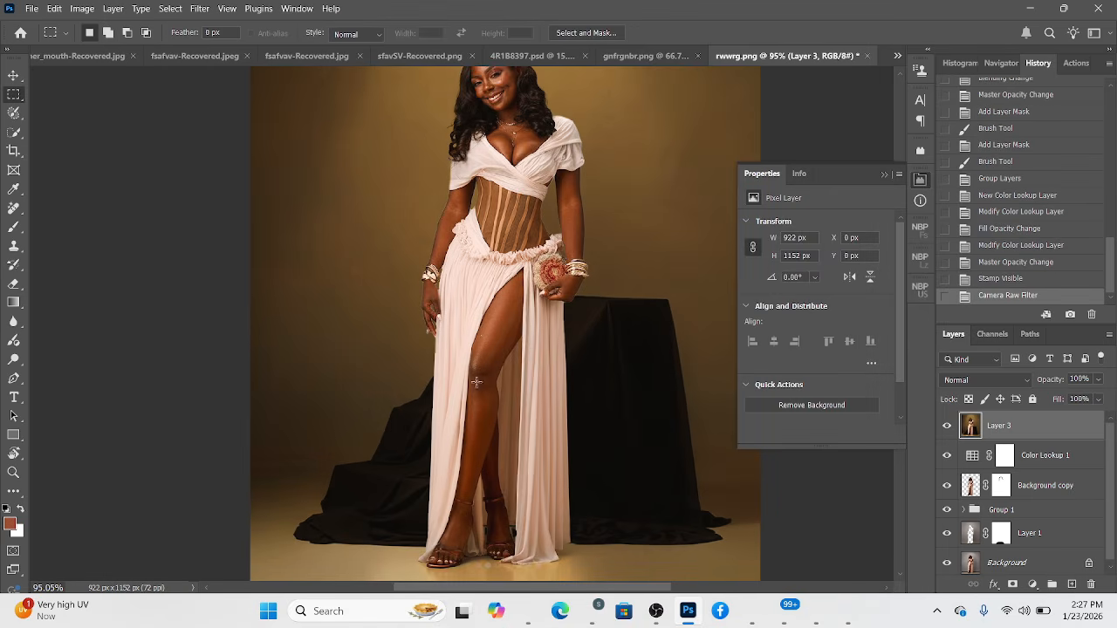
pyautogui.scroll(-4, 485, 370)
pyautogui.moveTo(503, 365); pyautogui.dragTo(426, 356)
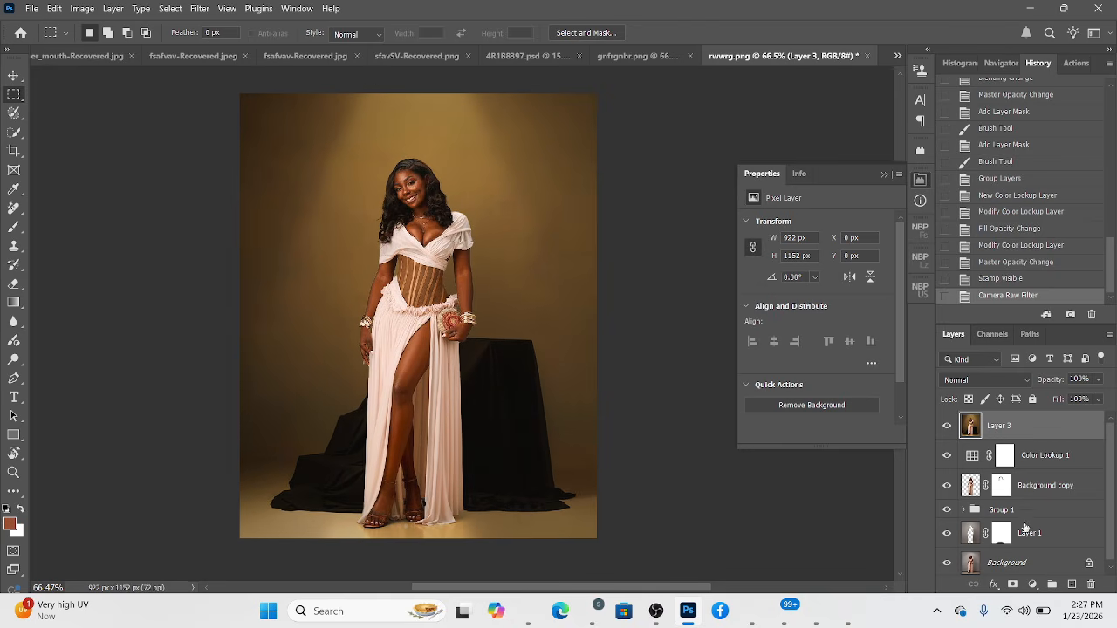
pyautogui.scroll(-1, 1028, 528)
pyautogui.rightClick(1034, 559)
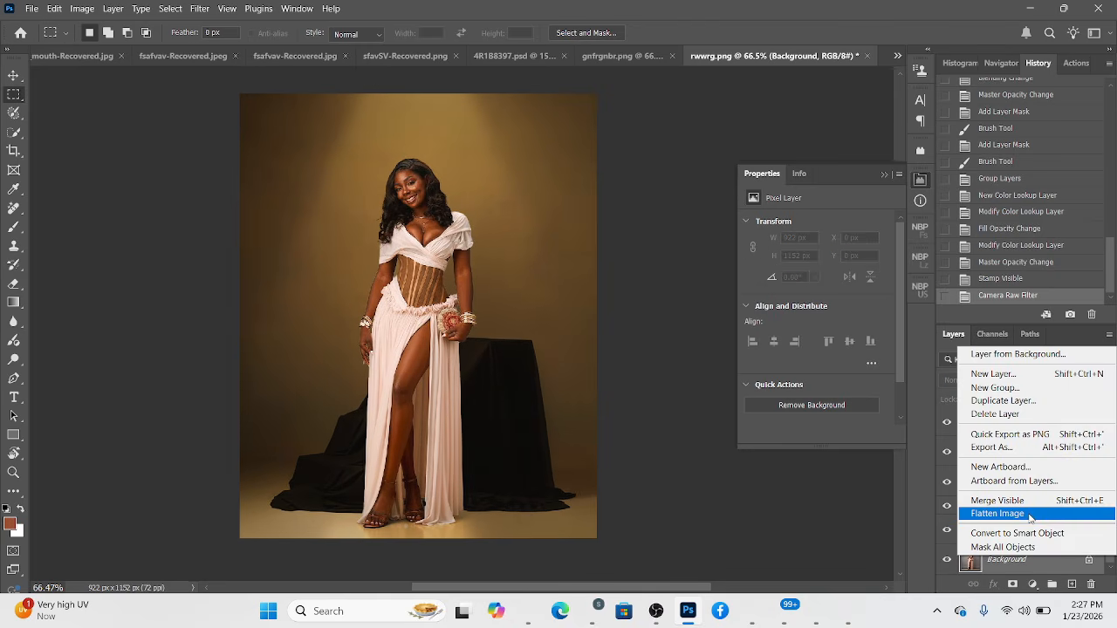
pyautogui.click(1031, 515)
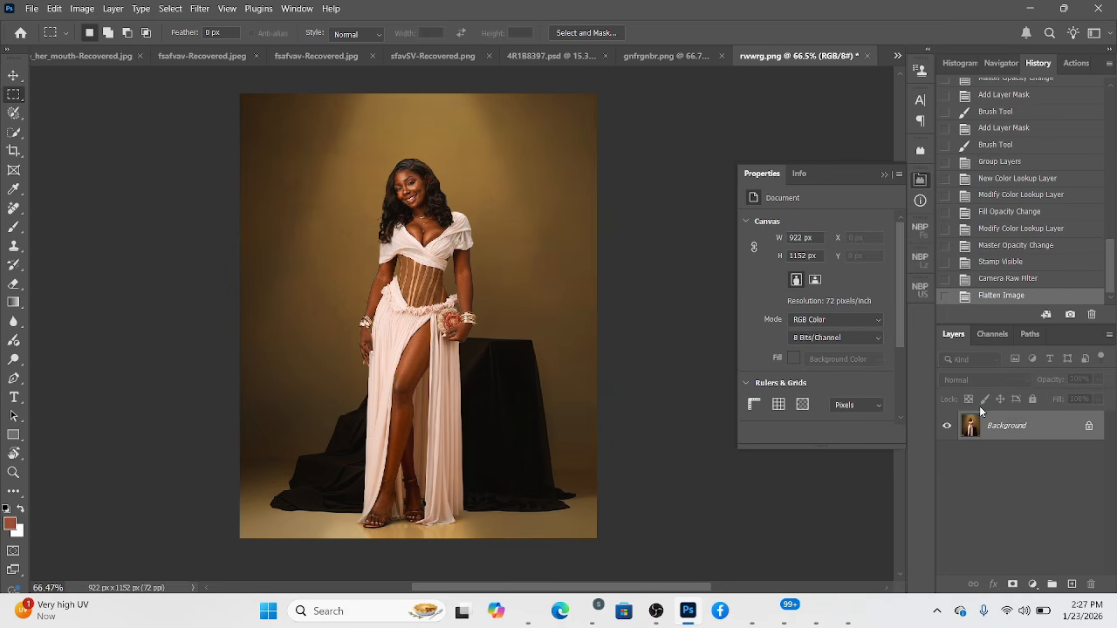
pyautogui.click(884, 176)
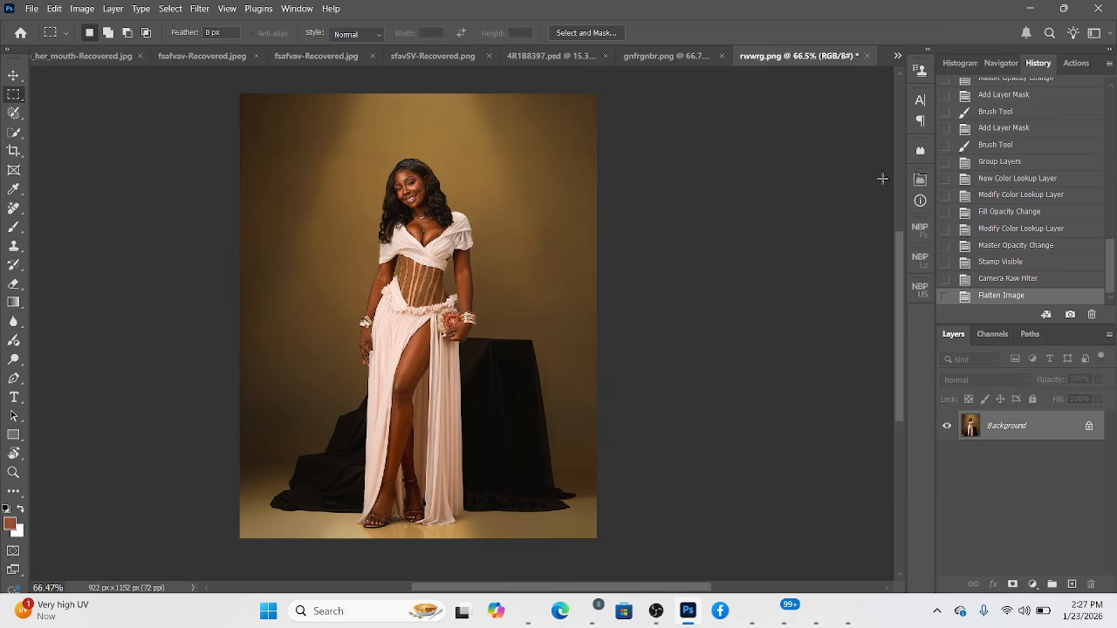
# Sharpen the flattened portrait with NBP Ultrasharp, setting Large contrast to 17 and Small contrast to 11.
pyautogui.click(920, 288)
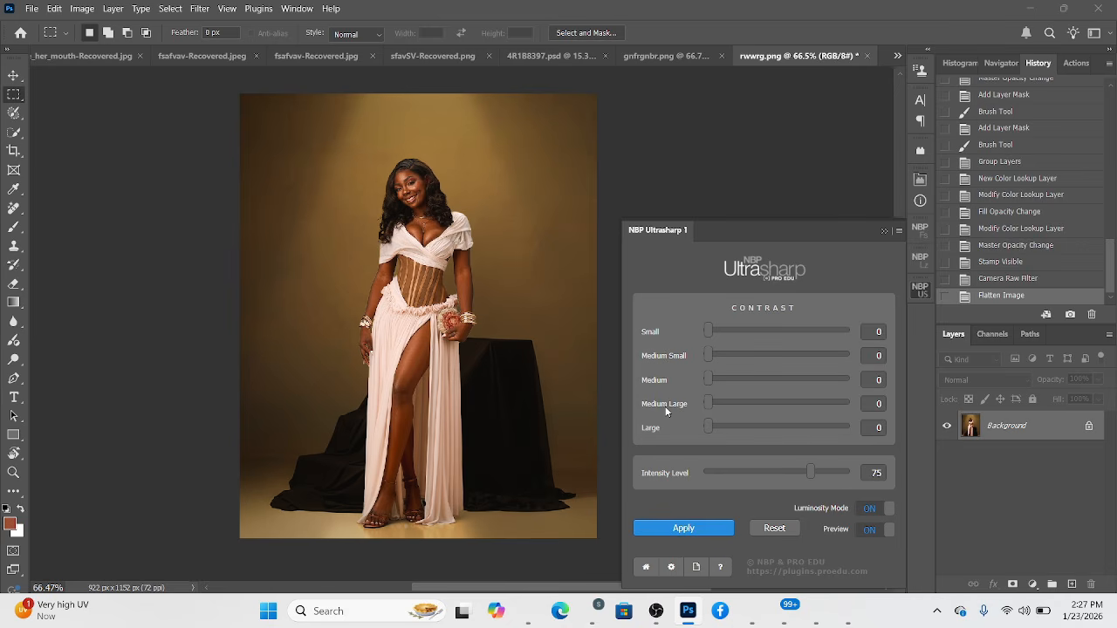
pyautogui.scroll(5, 455, 331)
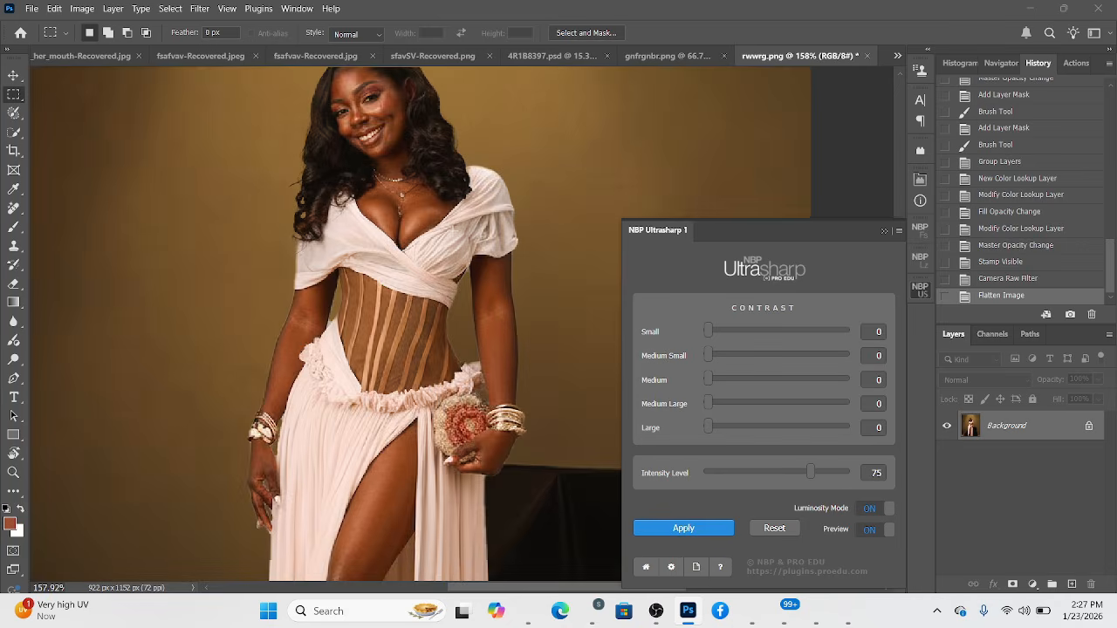
pyautogui.scroll(1, 457, 332)
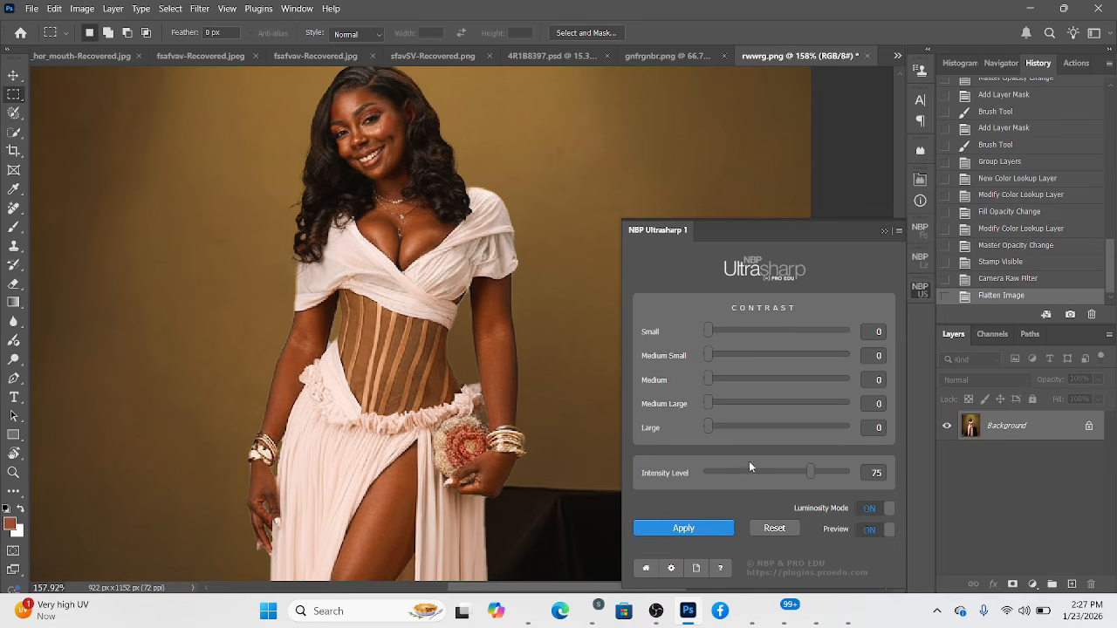
pyautogui.moveTo(709, 427); pyautogui.dragTo(717, 427)
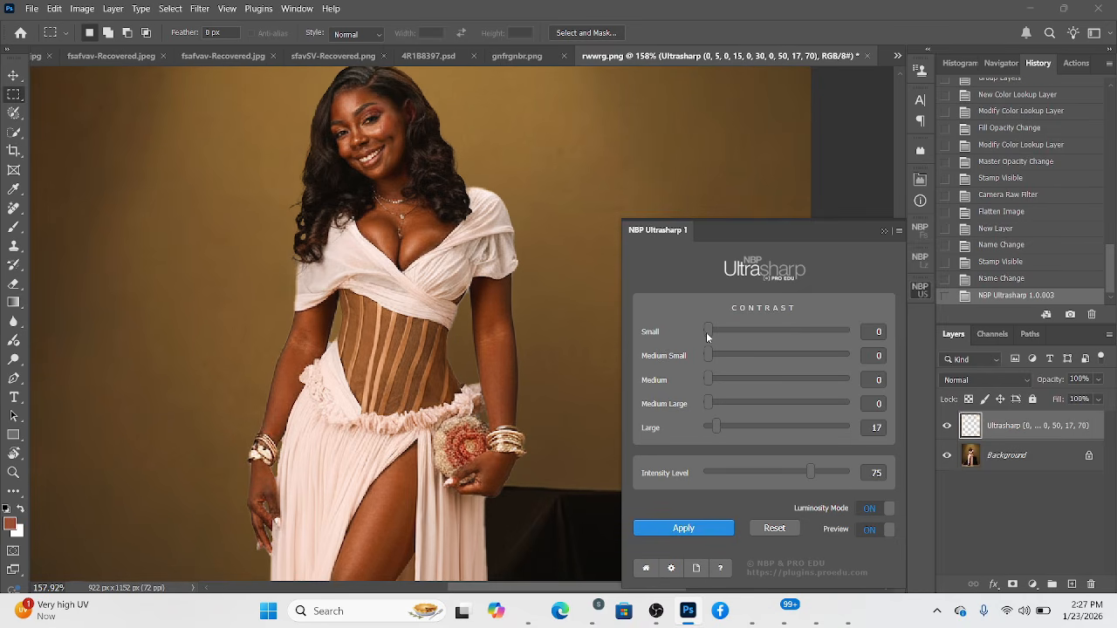
pyautogui.moveTo(707, 332); pyautogui.dragTo(714, 332)
pyautogui.scroll(-5, 420, 284)
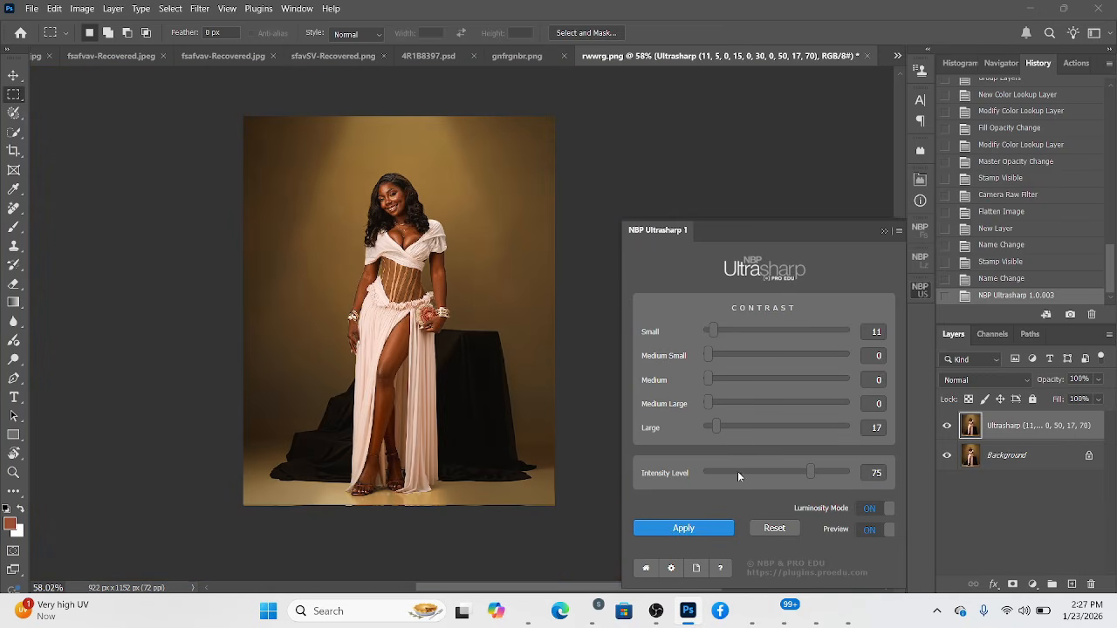
# Close NBP Ultrasharp and flatten the sharpening layer into the Background.
pyautogui.click(883, 231)
pyautogui.rightClick(1043, 455)
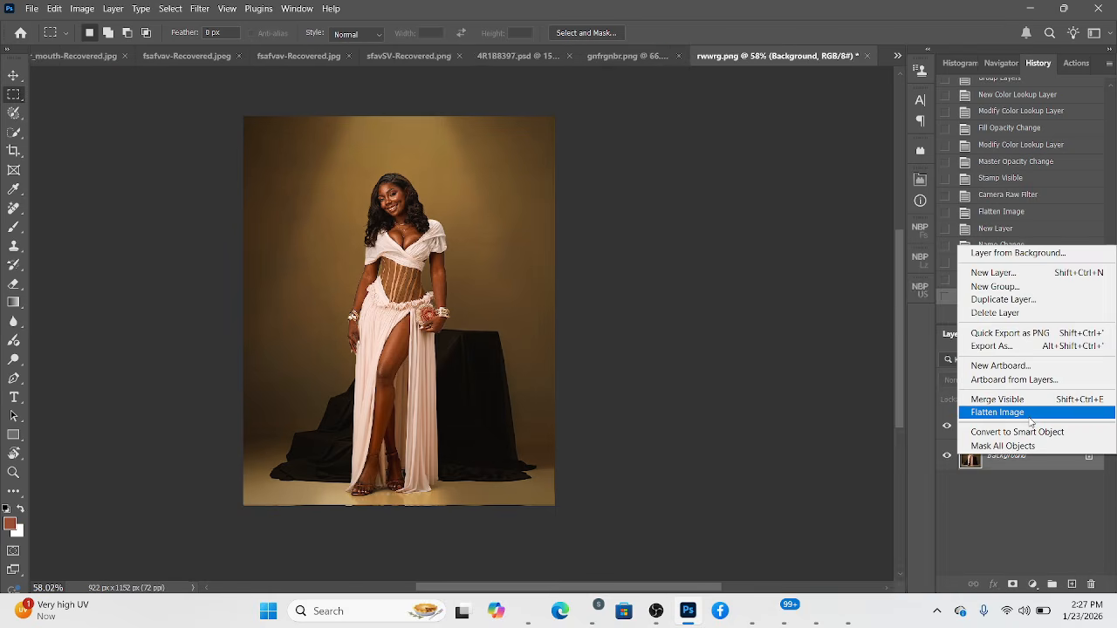
pyautogui.click(1029, 418)
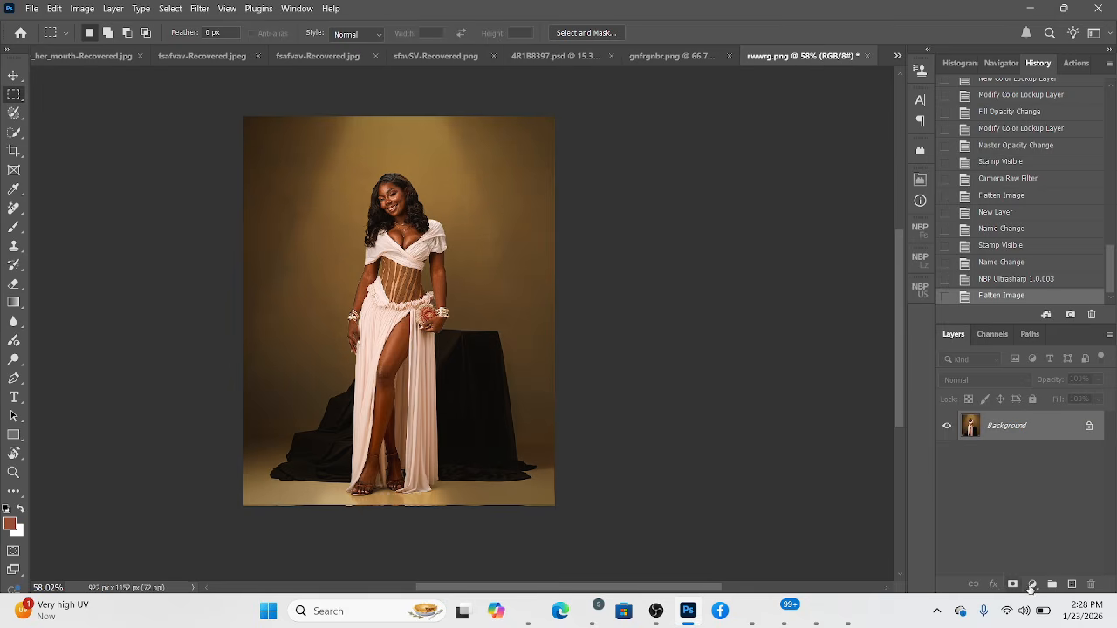
# Add a Curves adjustment layer above Background and limit its mask to luminosity zones VIII to X with NBP Lumizone.
pyautogui.click(1031, 584)
pyautogui.click(1017, 409)
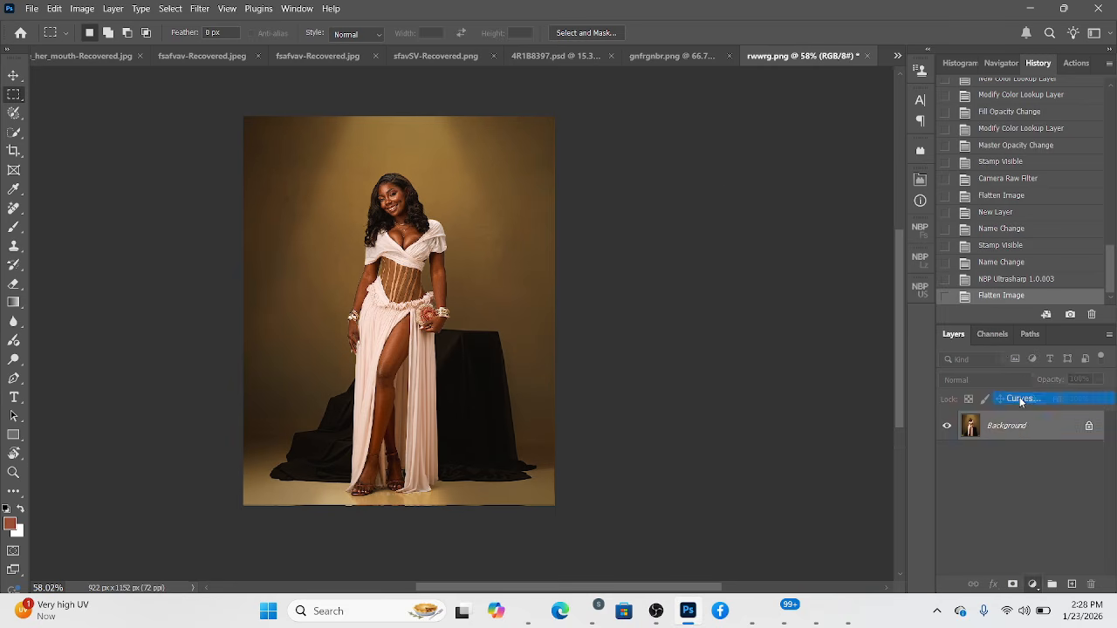
pyautogui.click(922, 261)
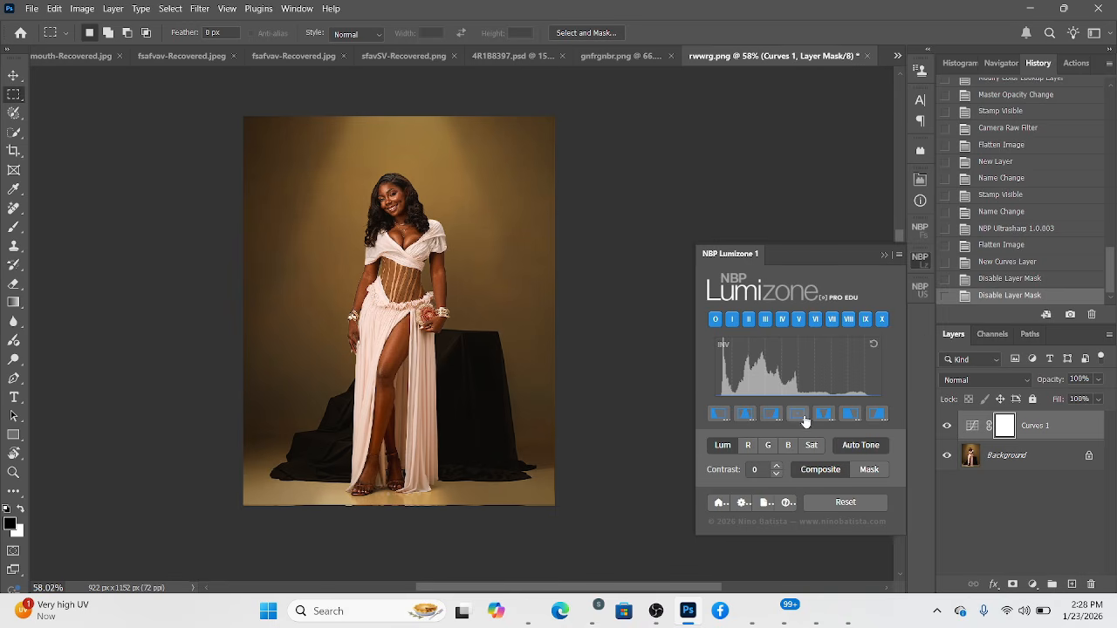
pyautogui.click(879, 417)
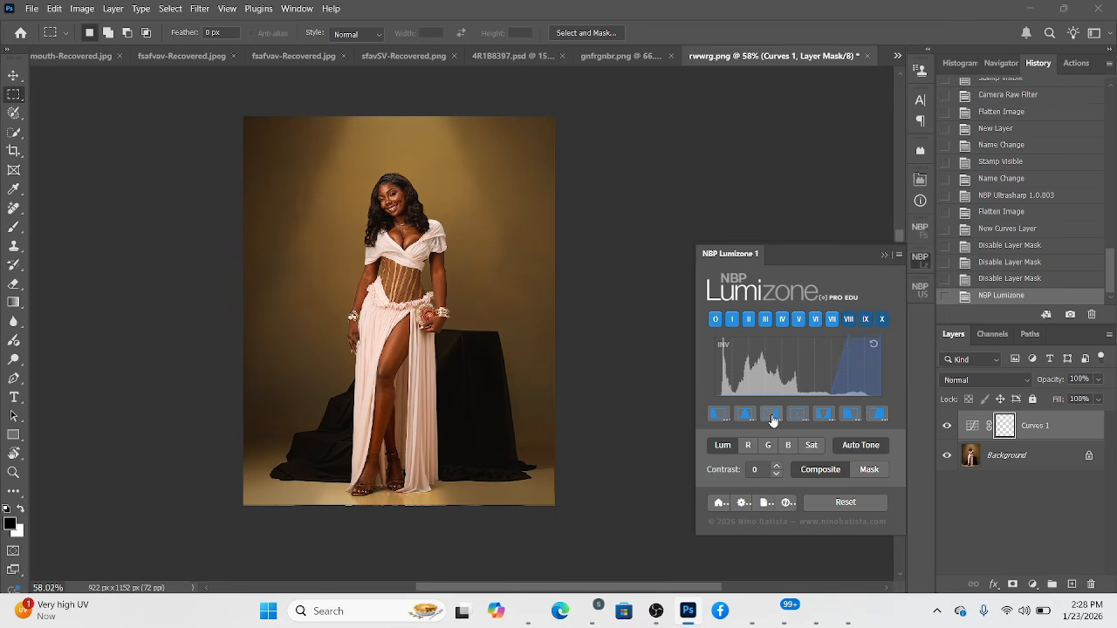
# Show the Curves 1 properties and NBP Lumizone together, placing them on opposite sides of the image.
pyautogui.click(973, 426)
pyautogui.doubleClick(973, 426)
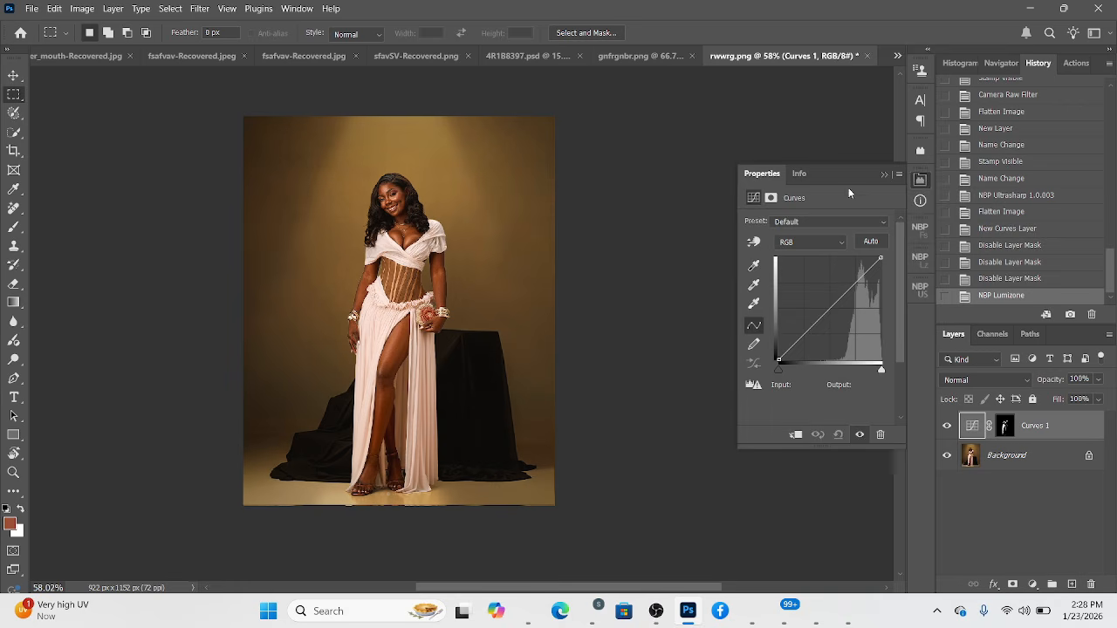
pyautogui.moveTo(839, 173); pyautogui.dragTo(148, 80)
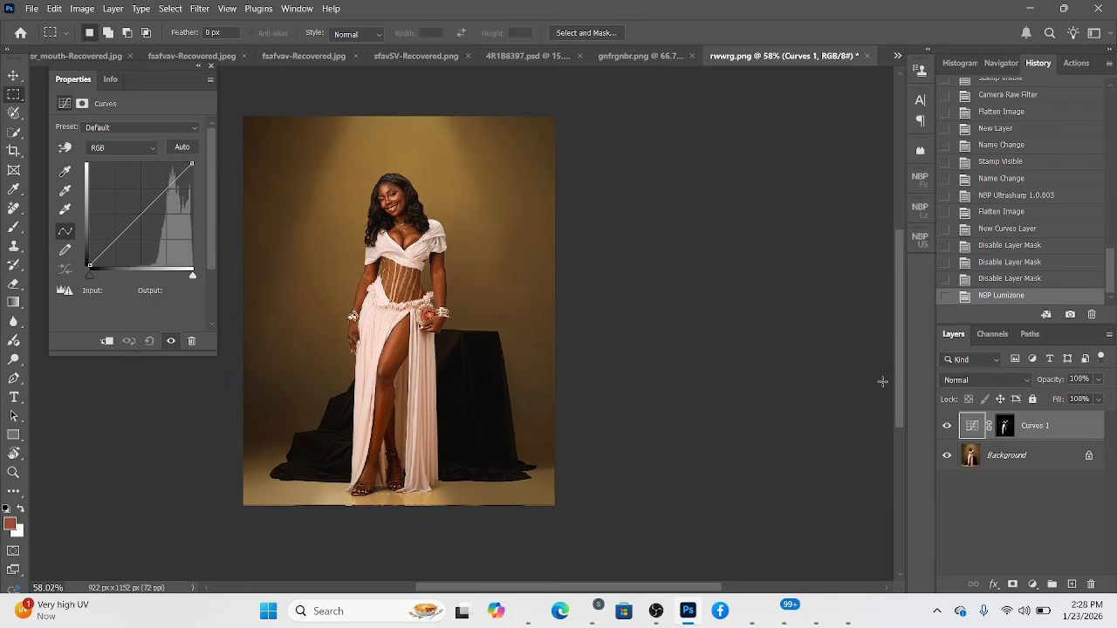
pyautogui.click(916, 209)
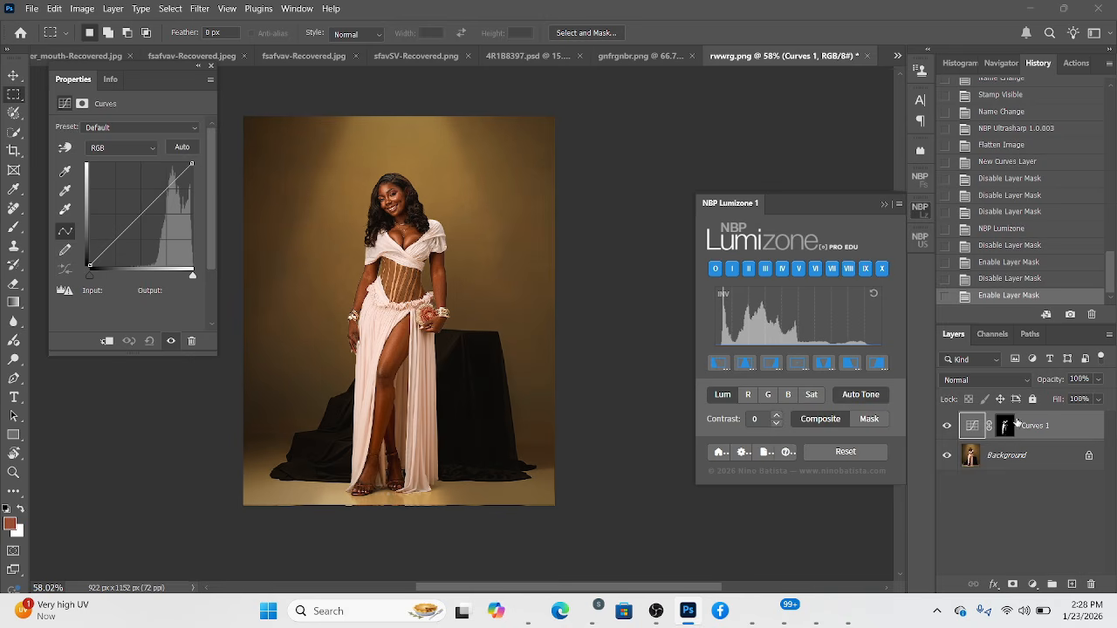
# Try brightening the masked highlights with a curve point at input 100, output 135, and reset the curve.
pyautogui.click(1006, 426)
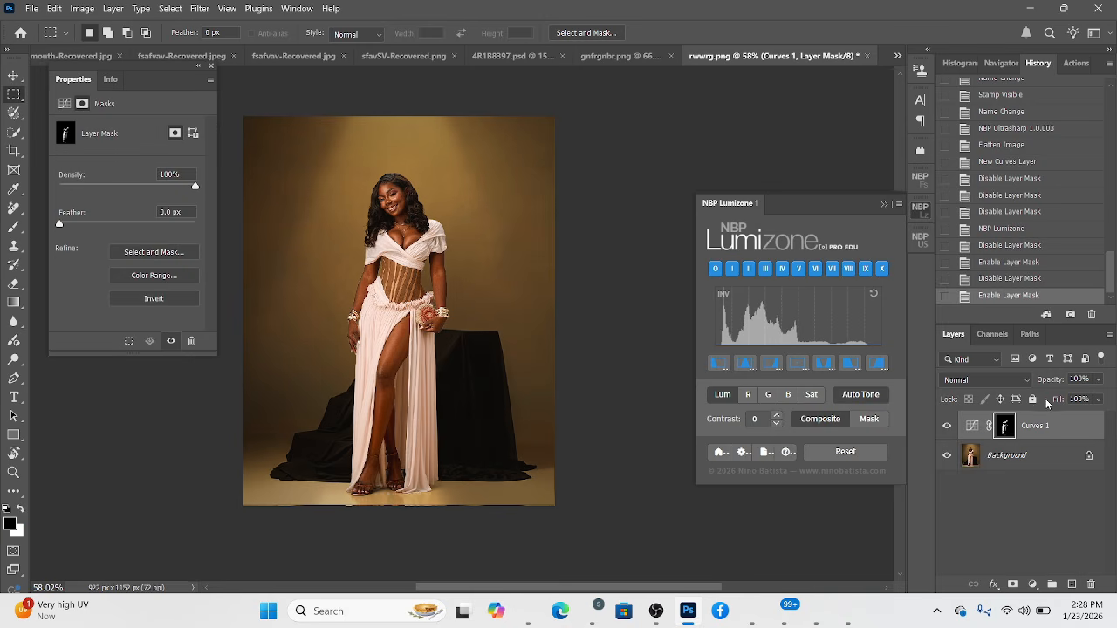
pyautogui.click(972, 426)
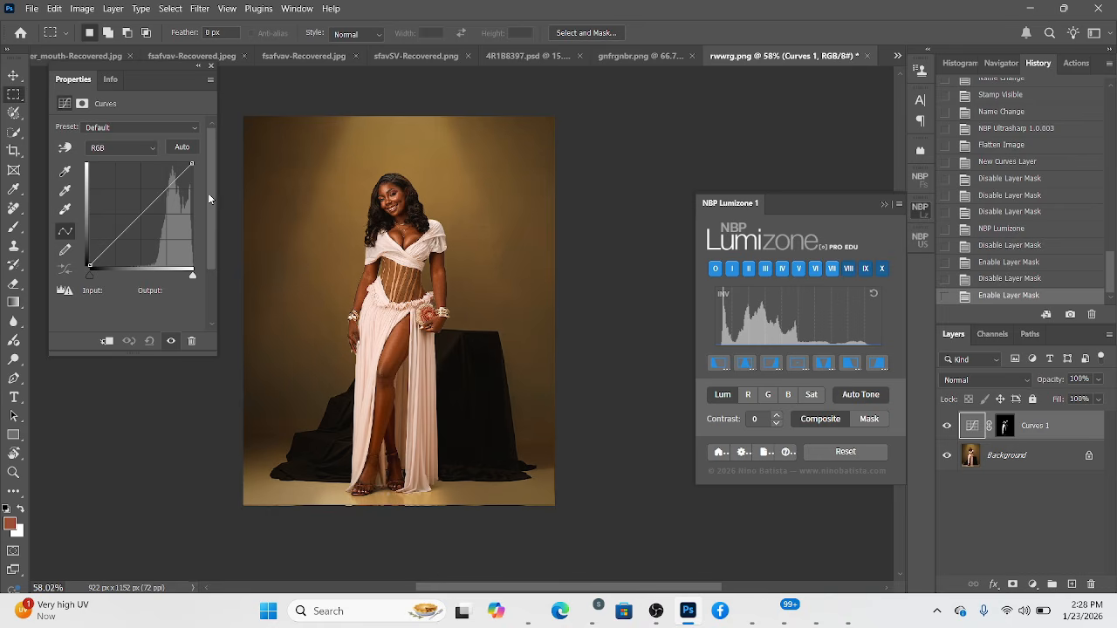
pyautogui.click(129, 219)
pyautogui.moveTo(129, 218)
pyautogui.mouseDown()
pyautogui.moveTo(99, 190)
pyautogui.moveTo(131, 223)
pyautogui.moveTo(127, 199)
pyautogui.moveTo(129, 211)
pyautogui.mouseUp()
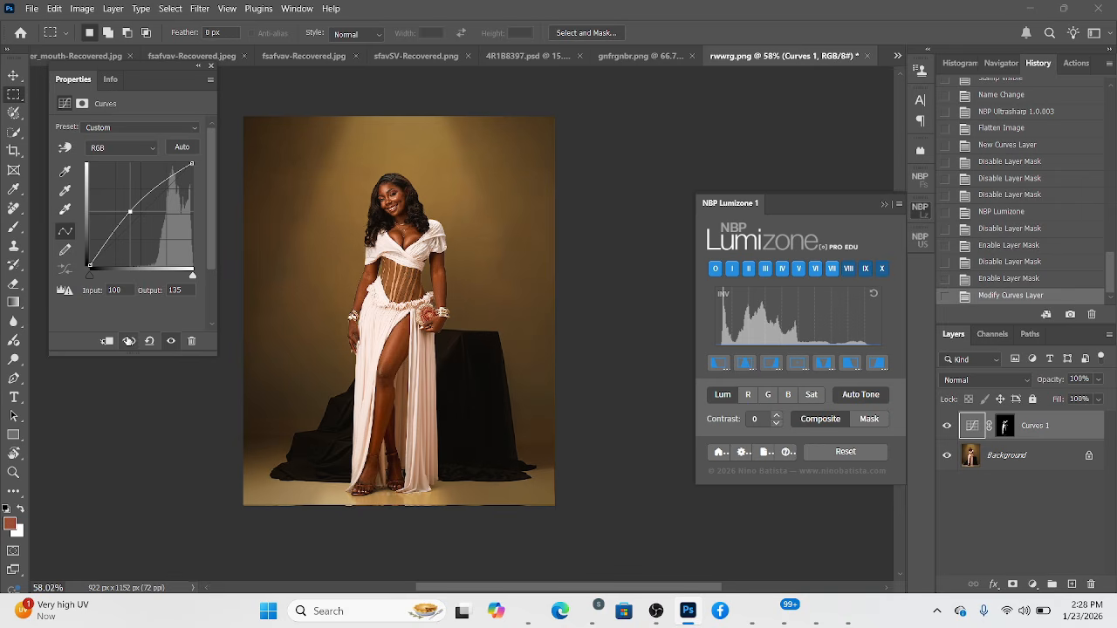
pyautogui.click(149, 341)
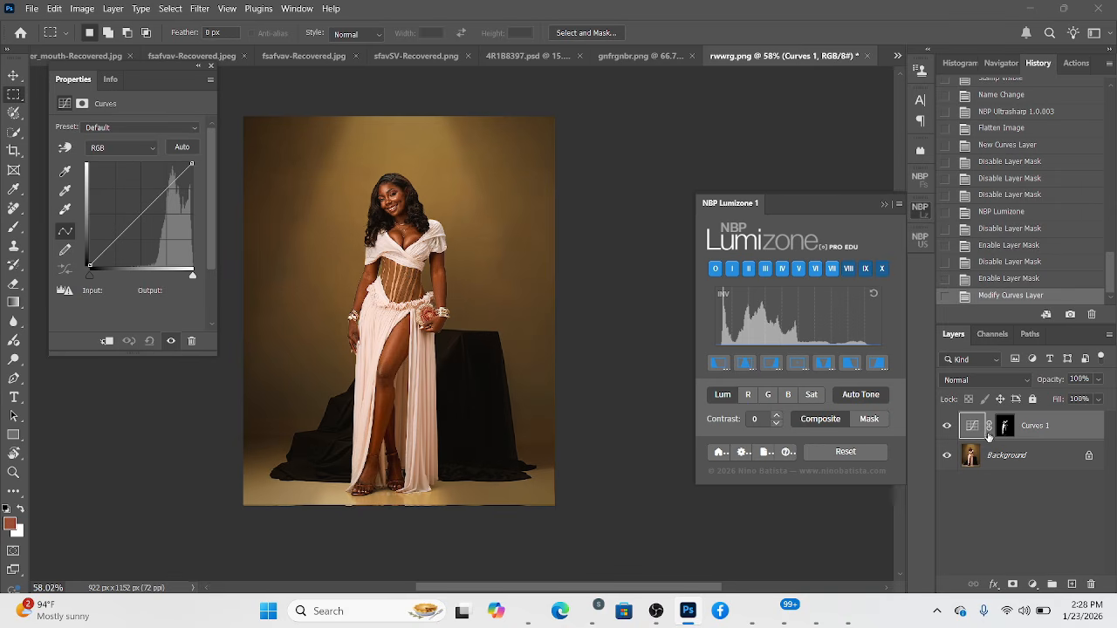
# Replace the Curves 1 mask with a new NBP Lumizone mask limited to luminosity zones VI to X.
pyautogui.moveTo(1004, 426); pyautogui.dragTo(1091, 583)
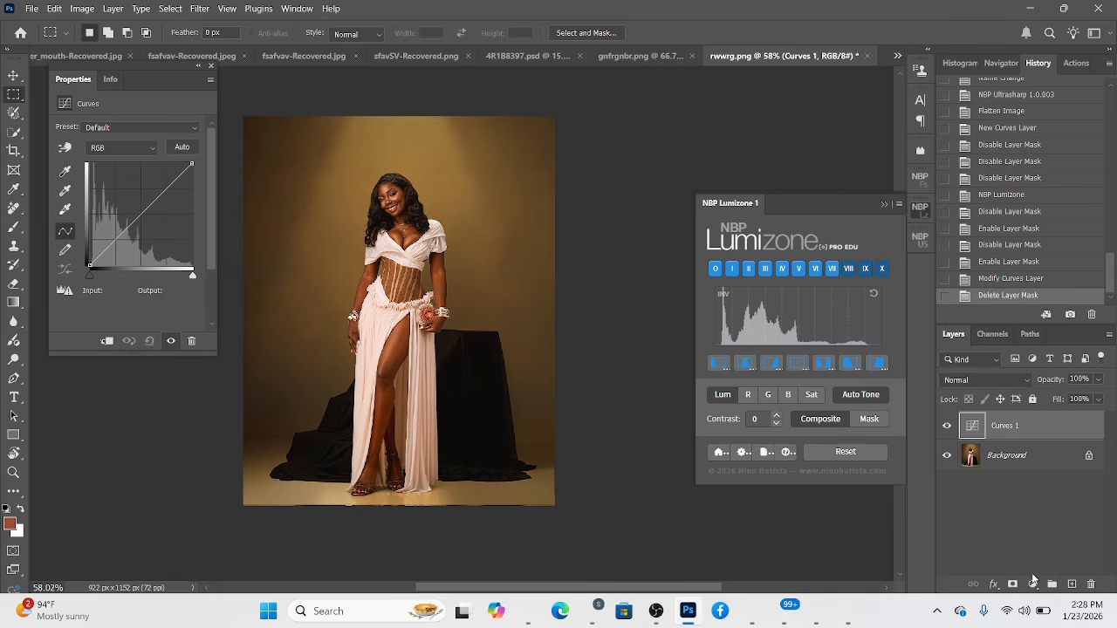
pyautogui.click(1012, 584)
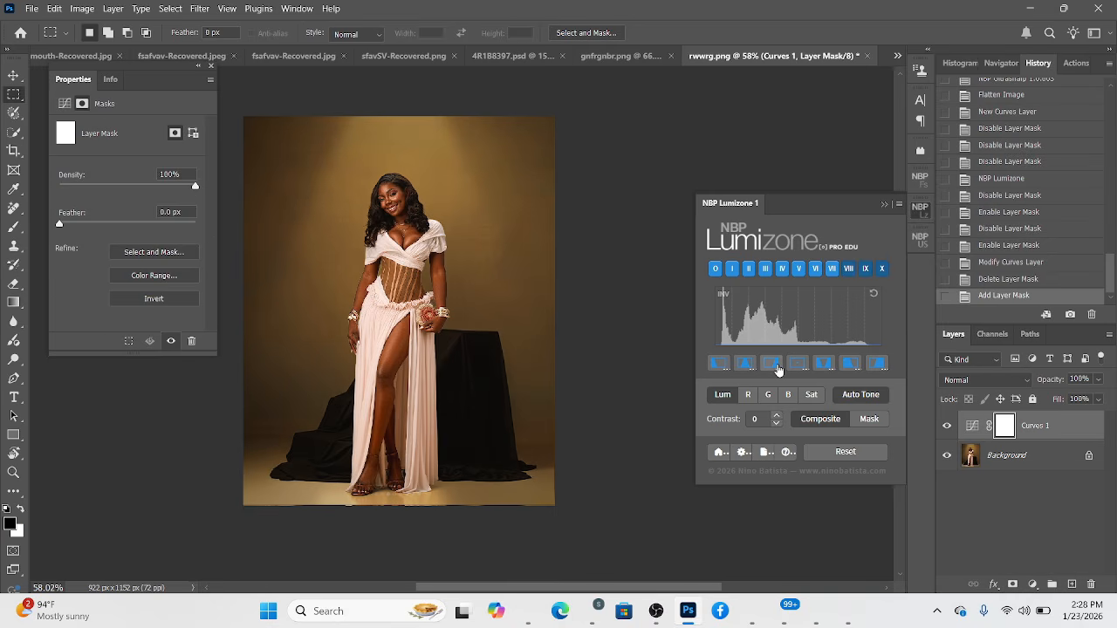
pyautogui.click(876, 365)
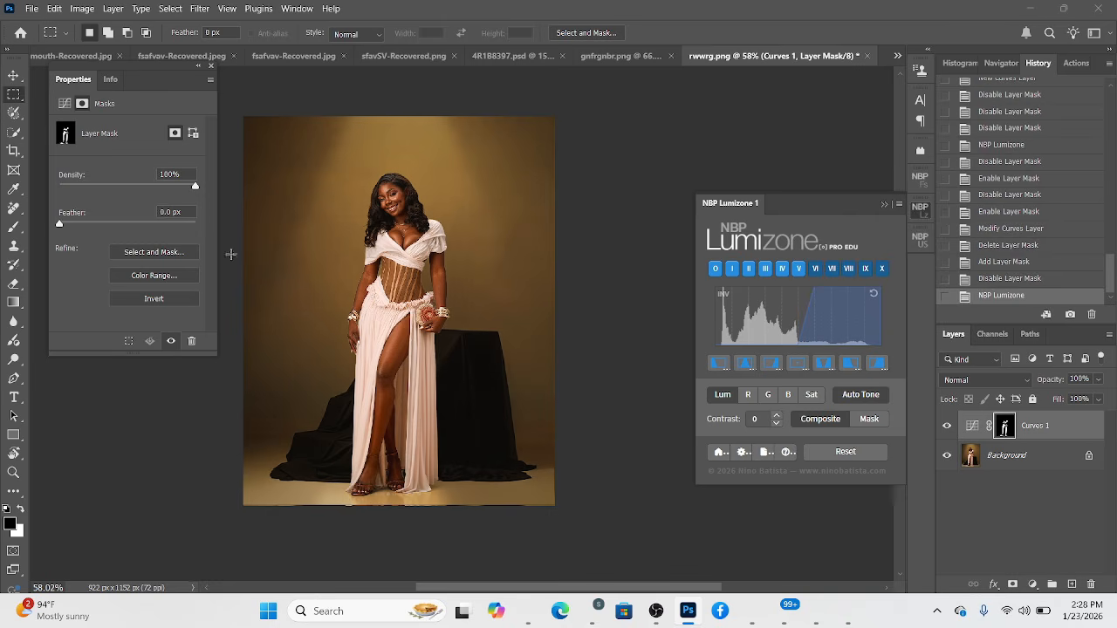
pyautogui.click(975, 427)
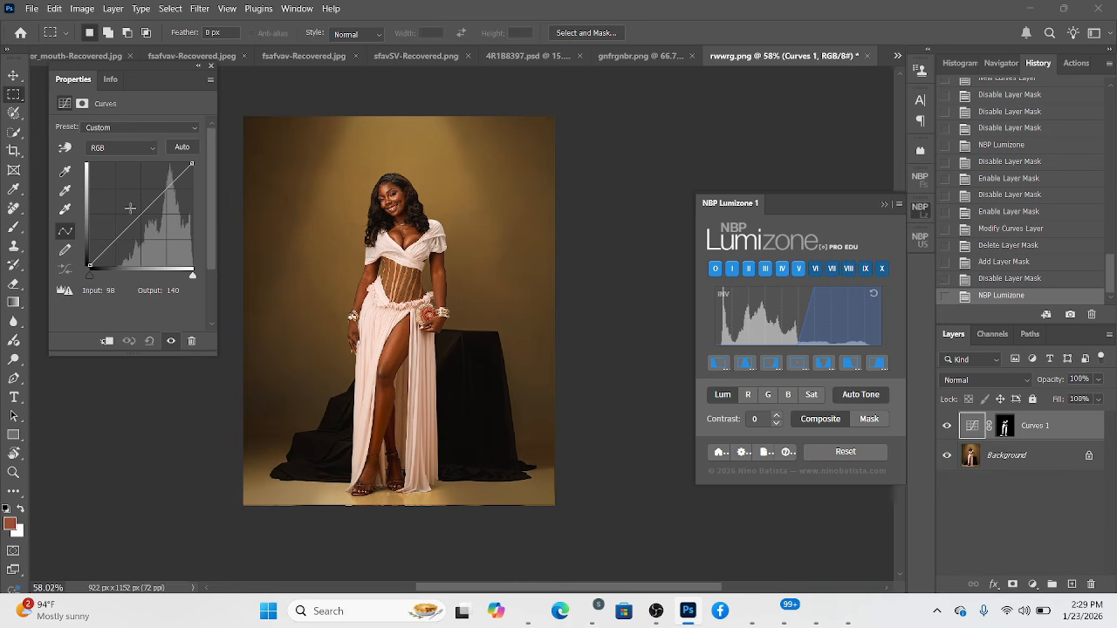
# Try brightening the masked highlights with a curve point at input 88, output 155, and delete the mask and reset the curve.
pyautogui.moveTo(130, 209); pyautogui.dragTo(120, 194)
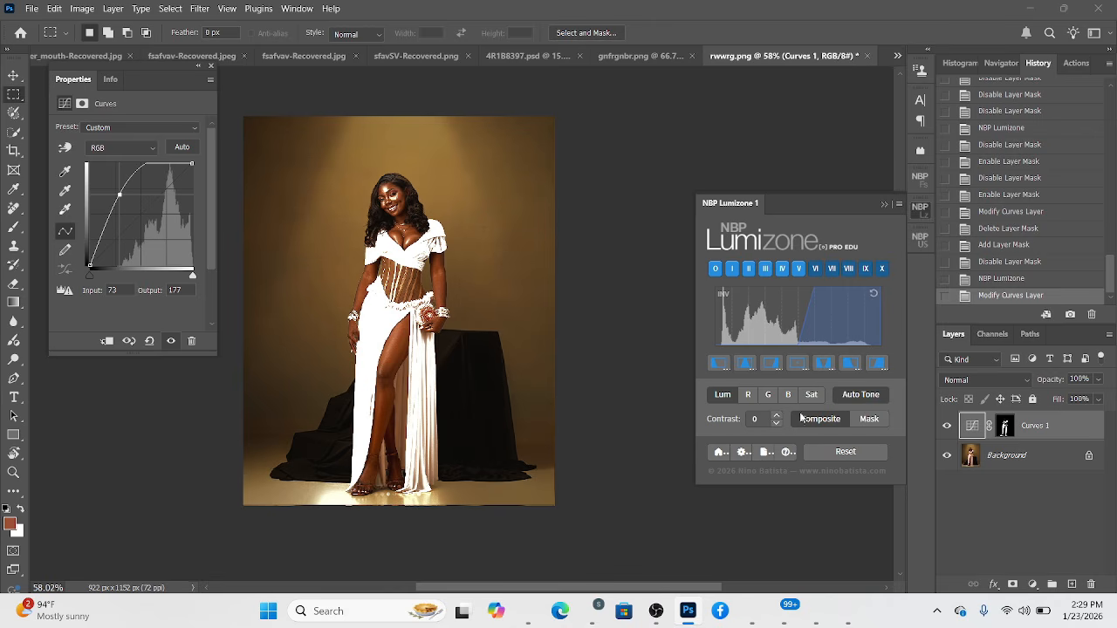
pyautogui.moveTo(120, 194); pyautogui.dragTo(126, 203)
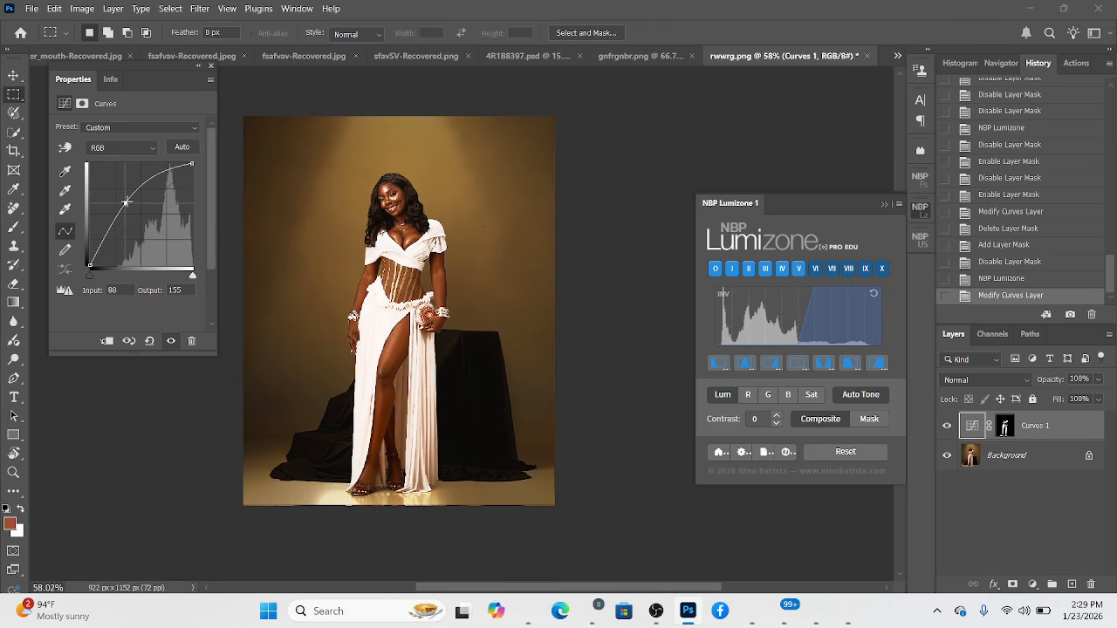
pyautogui.click(1005, 426)
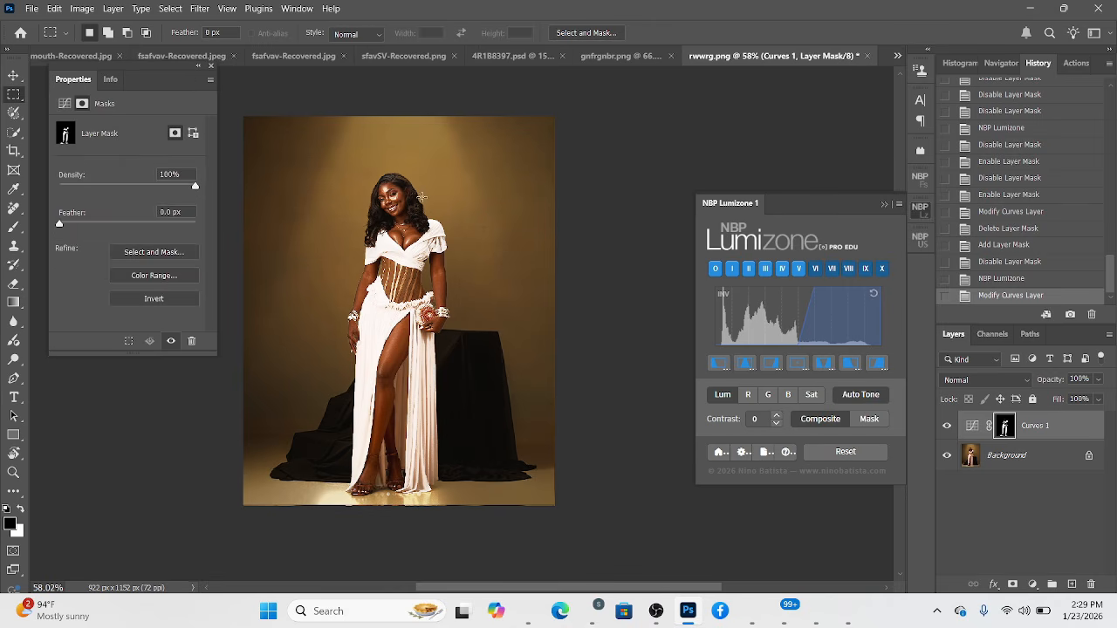
pyautogui.scroll(5, 495, 199)
pyautogui.moveTo(346, 295); pyautogui.dragTo(444, 323)
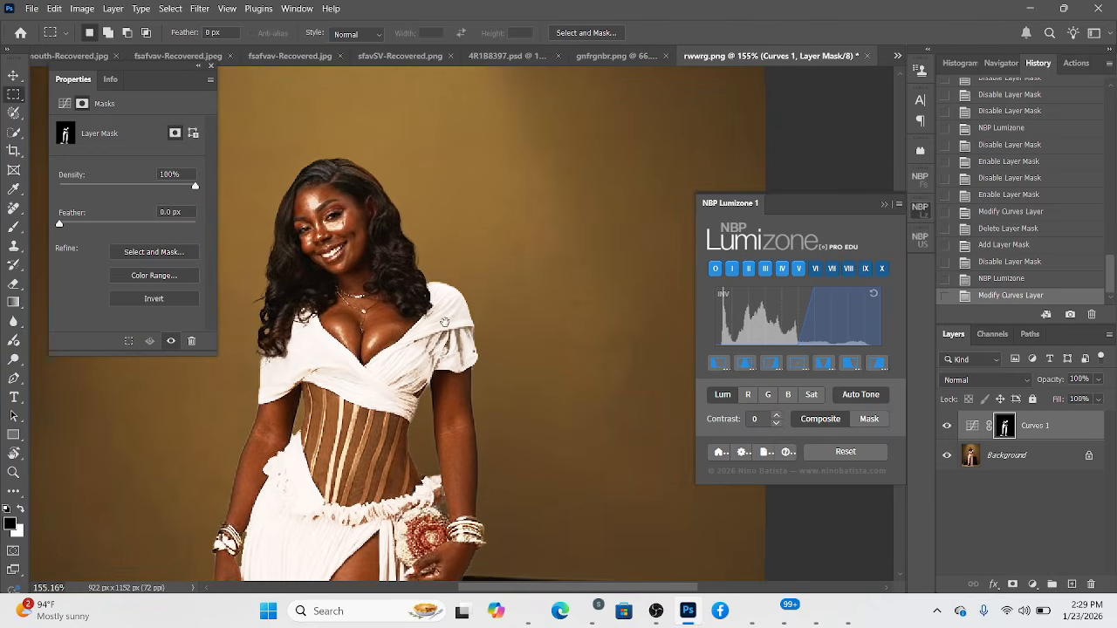
pyautogui.scroll(-4, 411, 202)
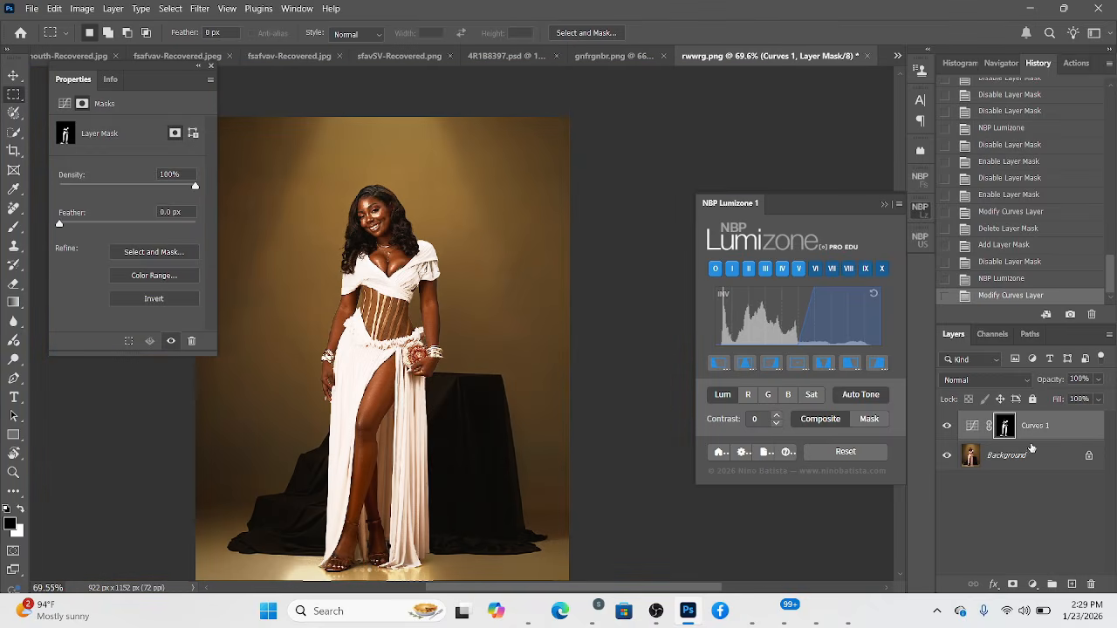
pyautogui.moveTo(1005, 426); pyautogui.dragTo(1090, 583)
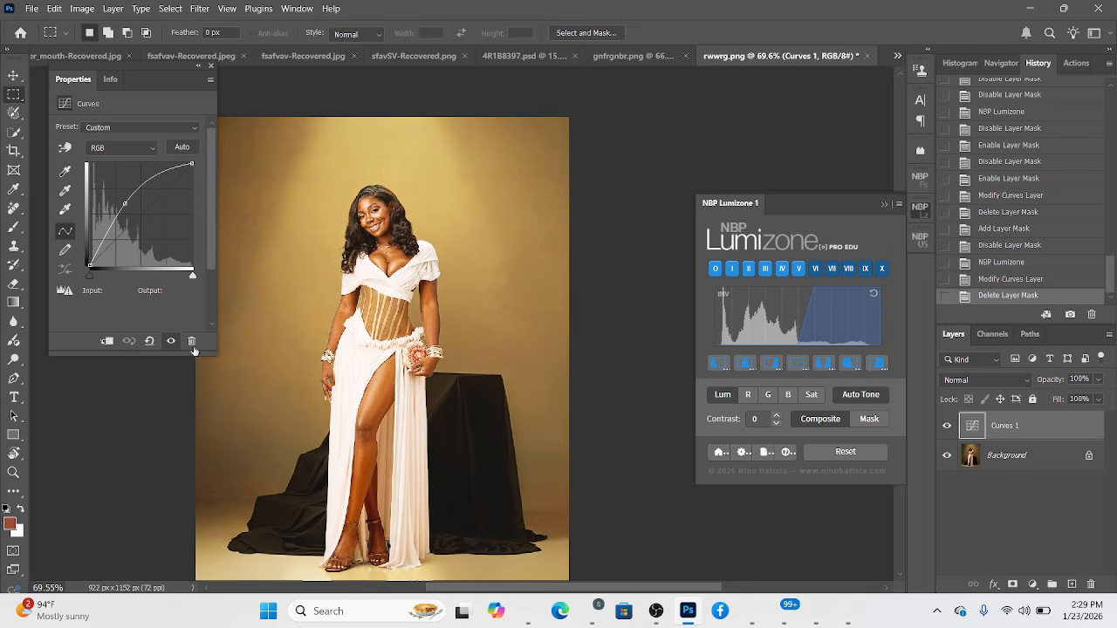
pyautogui.click(149, 341)
# Mask Curves 1 to luminosity zones O to IV with NBP Lumizone and add a curve point at input 102, output 124.
pyautogui.click(1012, 584)
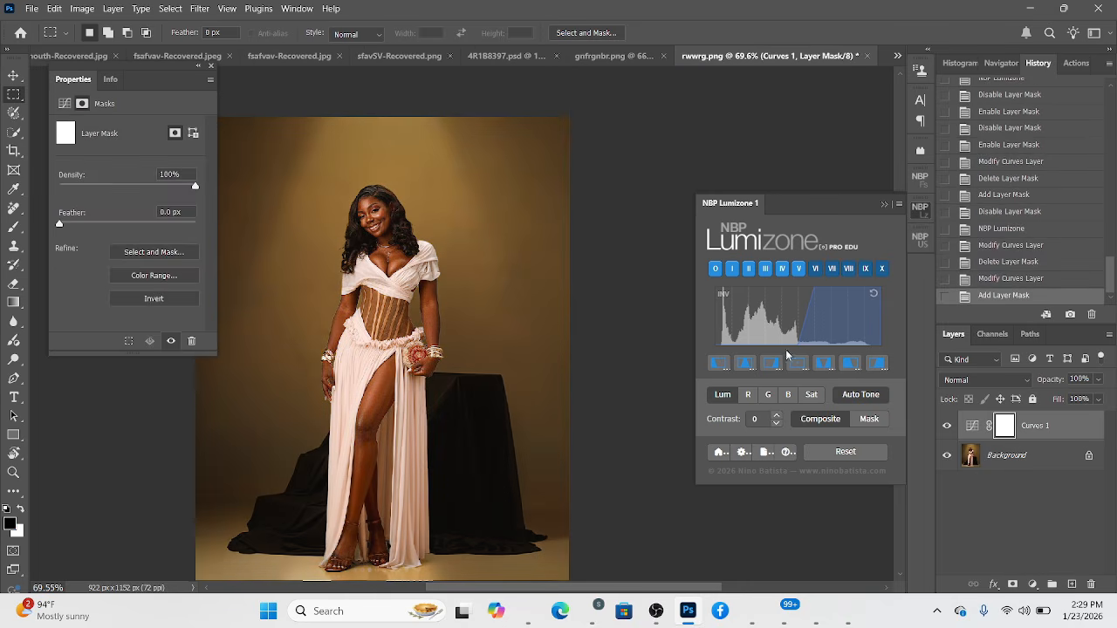
pyautogui.click(850, 364)
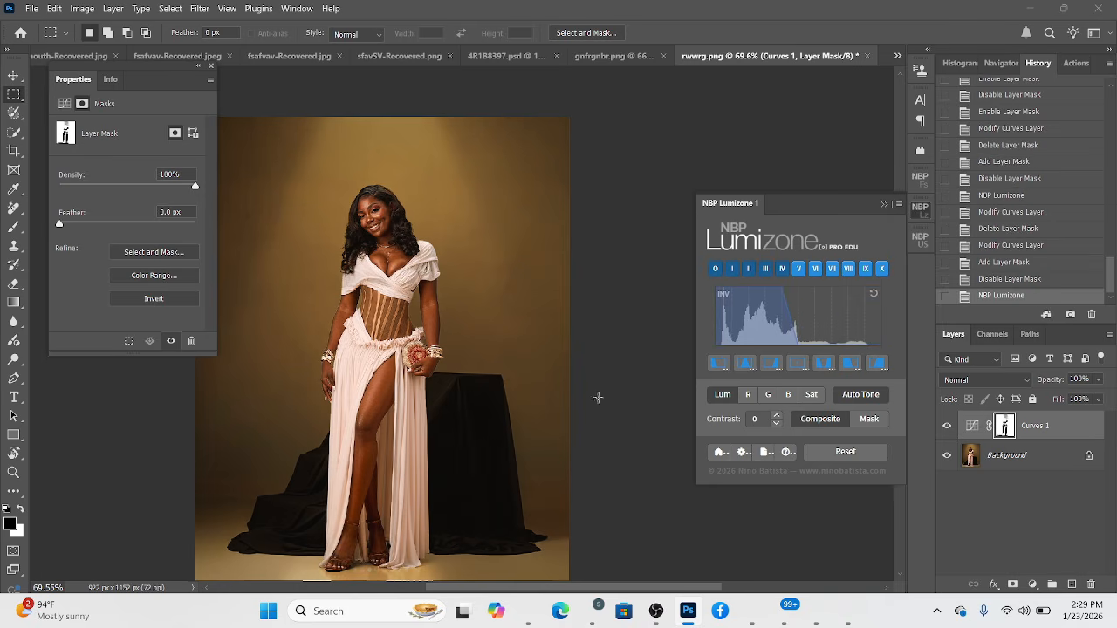
pyautogui.click(974, 427)
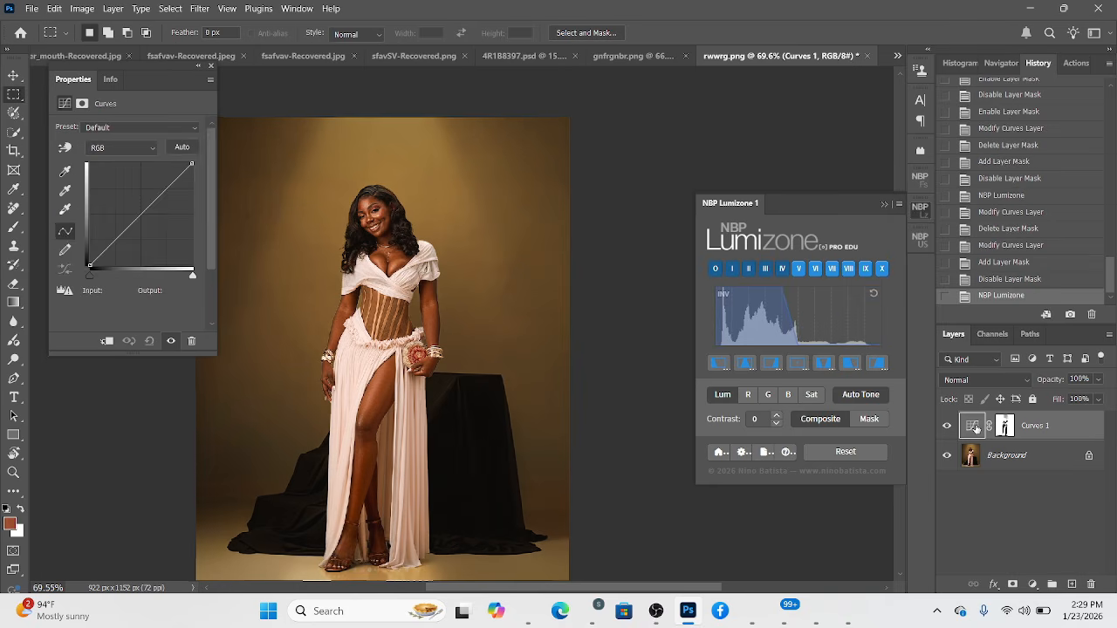
pyautogui.click(130, 215)
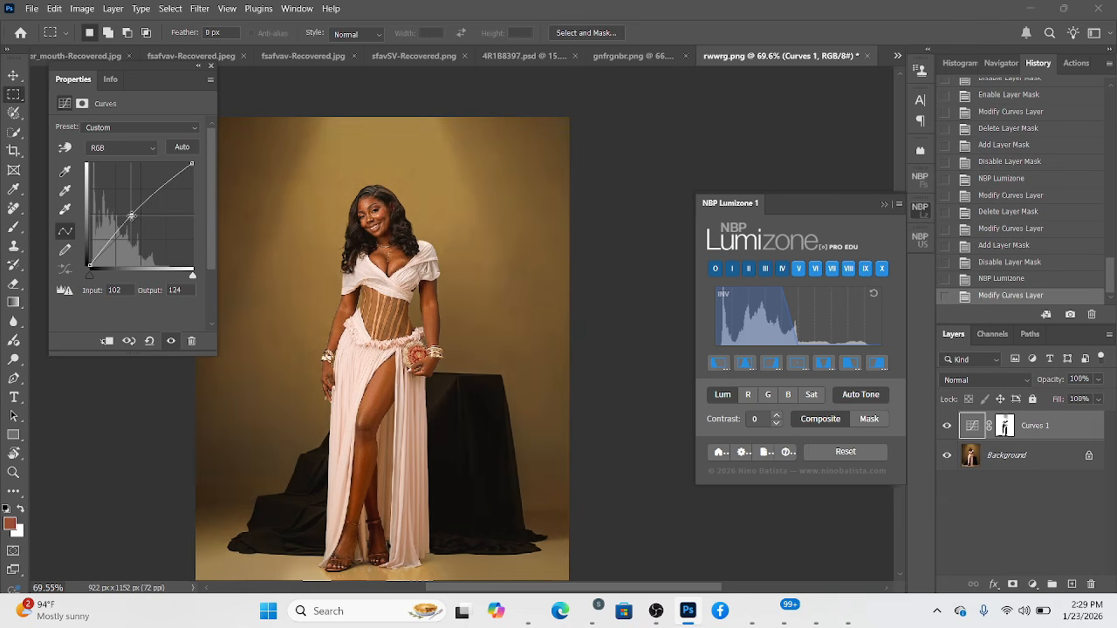
# Replace the luminosity mask on Curves 1 with a black layer mask.
pyautogui.click(1005, 428)
pyautogui.moveTo(1005, 428); pyautogui.dragTo(1090, 584)
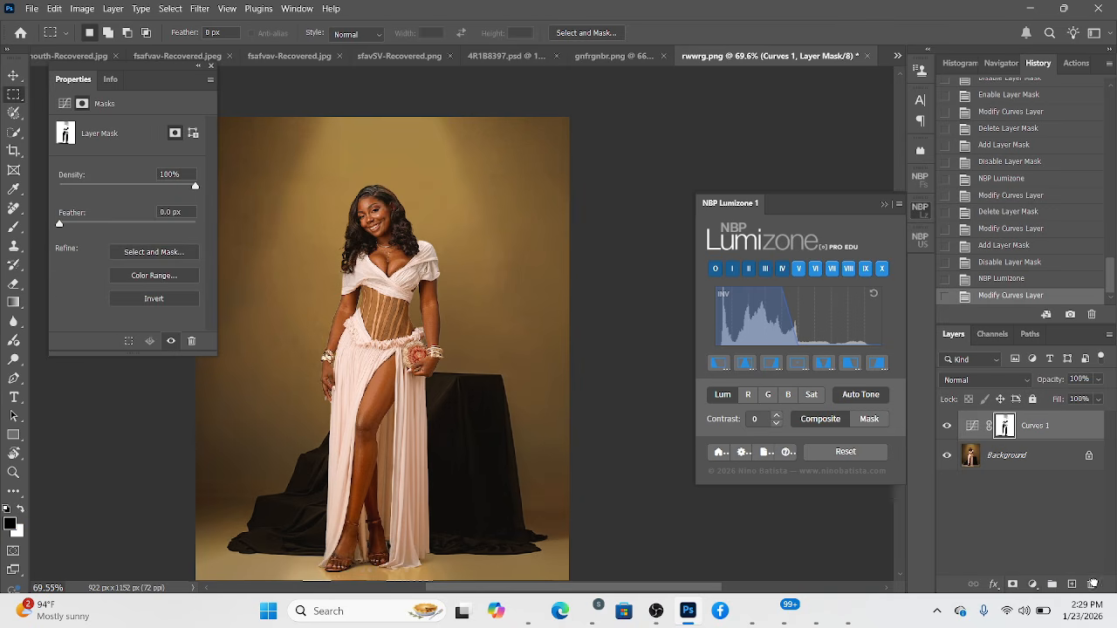
pyautogui.keyDown('alt'); pyautogui.click(1013, 584); pyautogui.keyUp('alt')
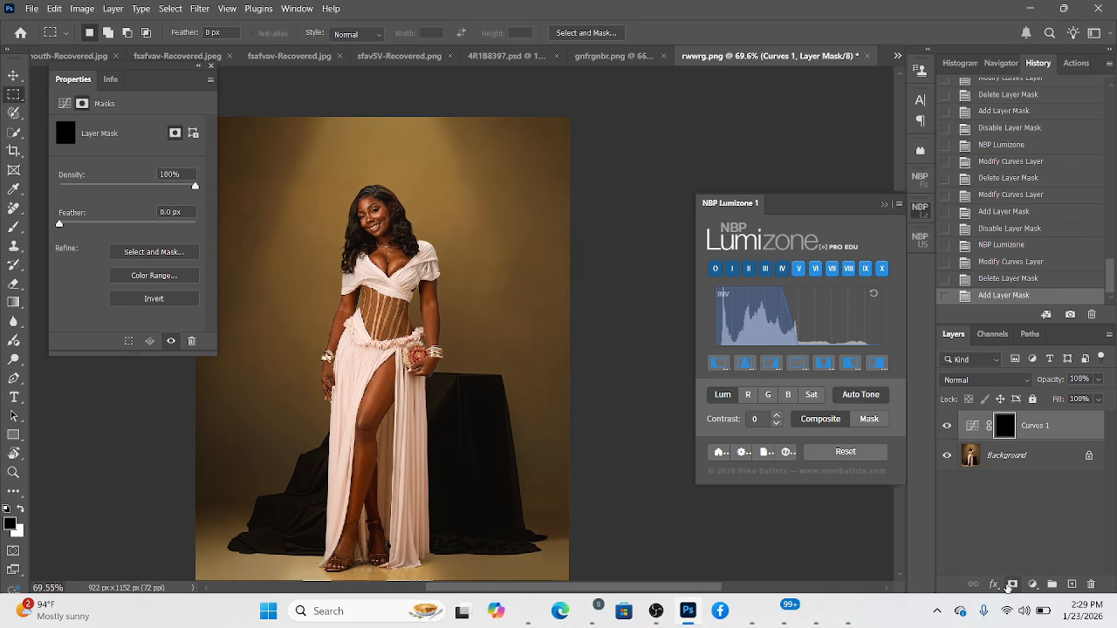
# Paint white on the Curves 1 mask over the woman's exposed leg and chest with a small 6 px brush.
pyautogui.click(13, 226)
pyautogui.press('x')
pyautogui.scroll(3, 377, 458)
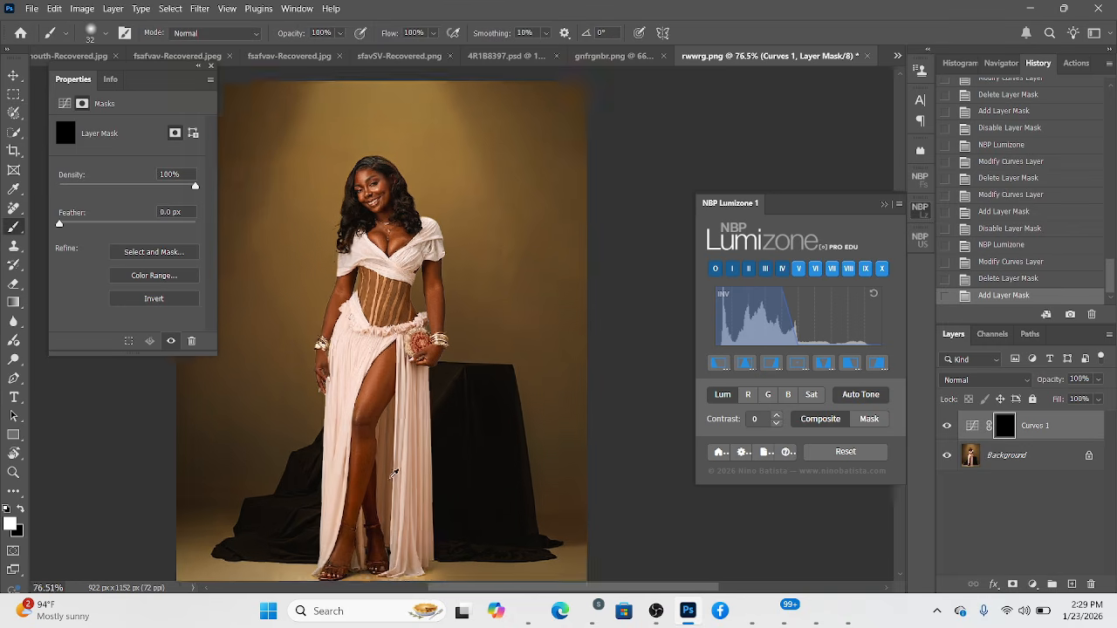
pyautogui.moveTo(363, 365); pyautogui.dragTo(349, 363)
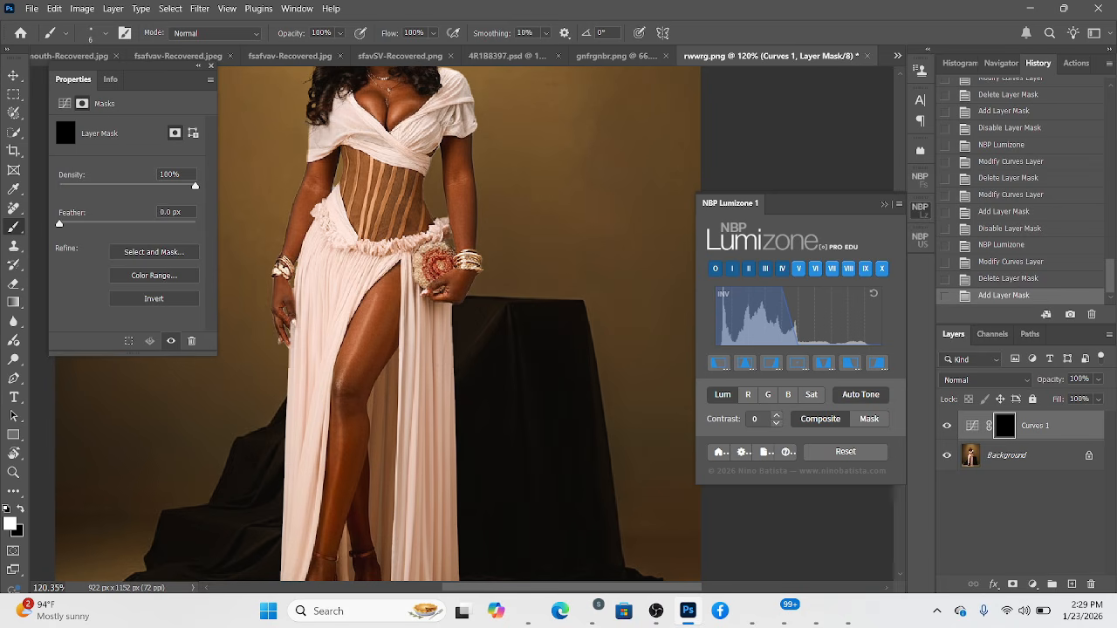
pyautogui.moveTo(347, 405); pyautogui.dragTo(342, 426)
pyautogui.scroll(-2, 389, 253)
pyautogui.moveTo(387, 265); pyautogui.dragTo(393, 363)
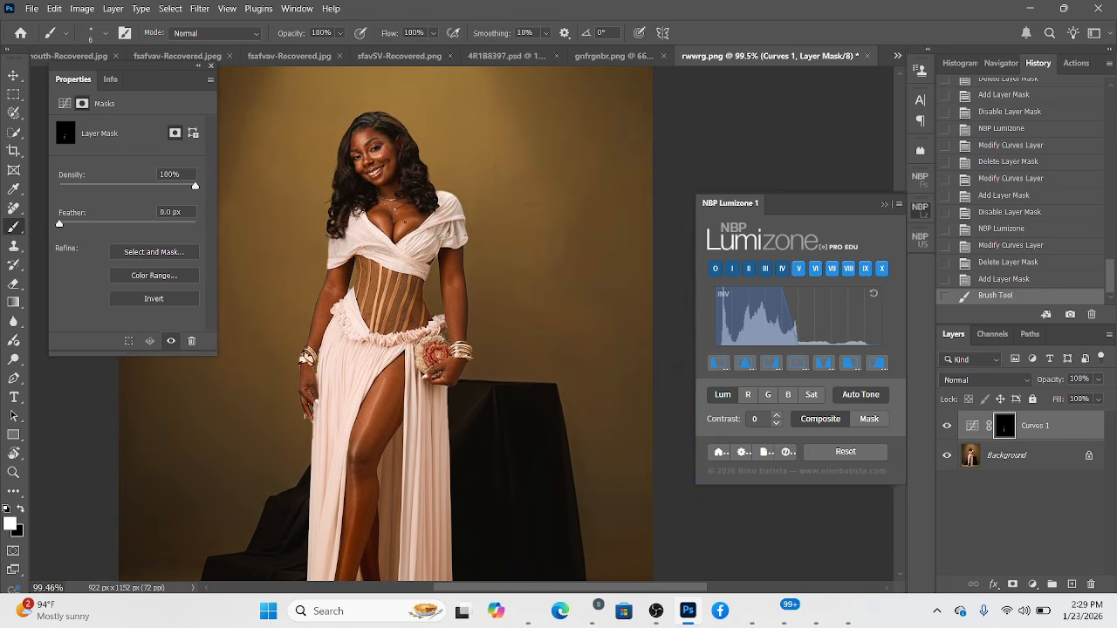
pyautogui.moveTo(412, 222)
pyautogui.mouseDown()
pyautogui.moveTo(388, 225)
pyautogui.moveTo(394, 234)
pyautogui.mouseUp()
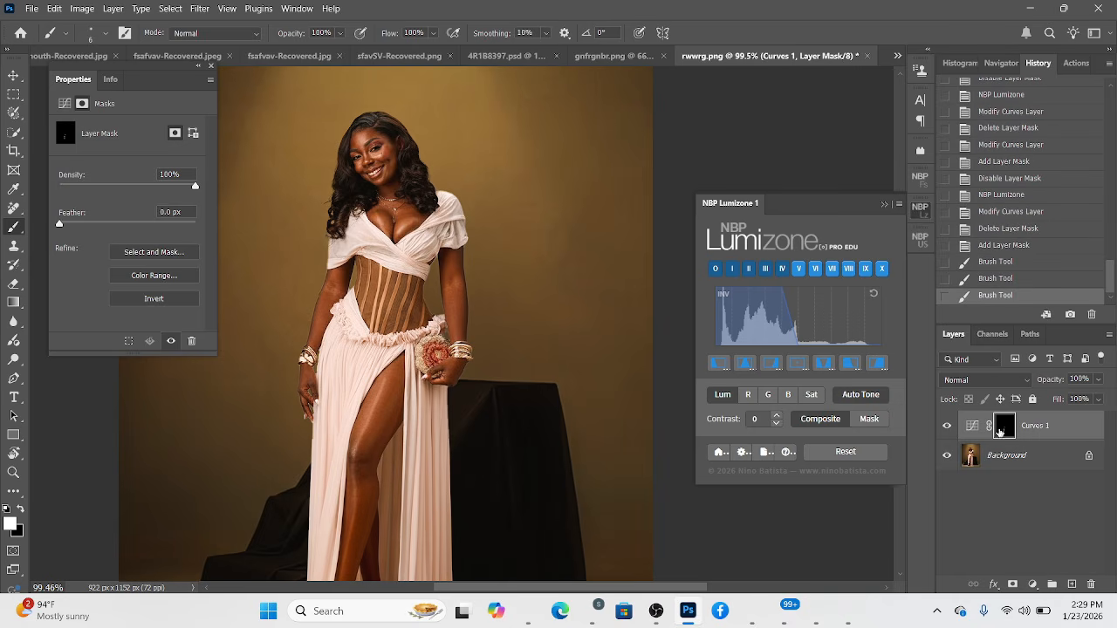
# Feather the Curves 1 mask by 6.3 px and compare the image with the adjustment hidden and shown.
pyautogui.click(972, 425)
pyautogui.click(1005, 426)
pyautogui.click(101, 225)
pyautogui.scroll(-3, 249, 251)
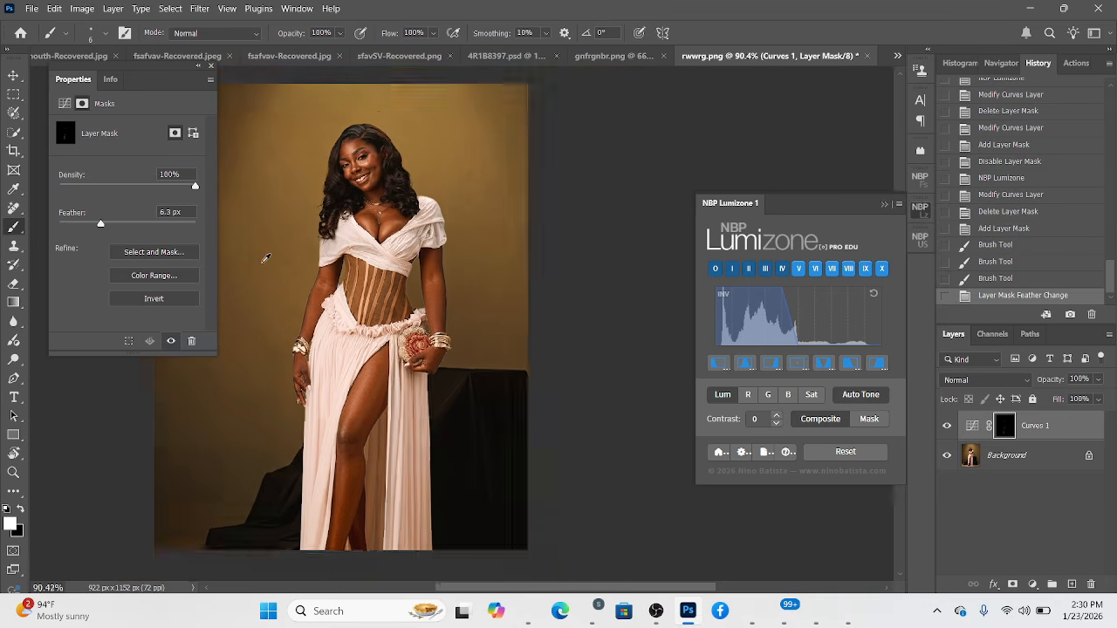
pyautogui.click(945, 430)
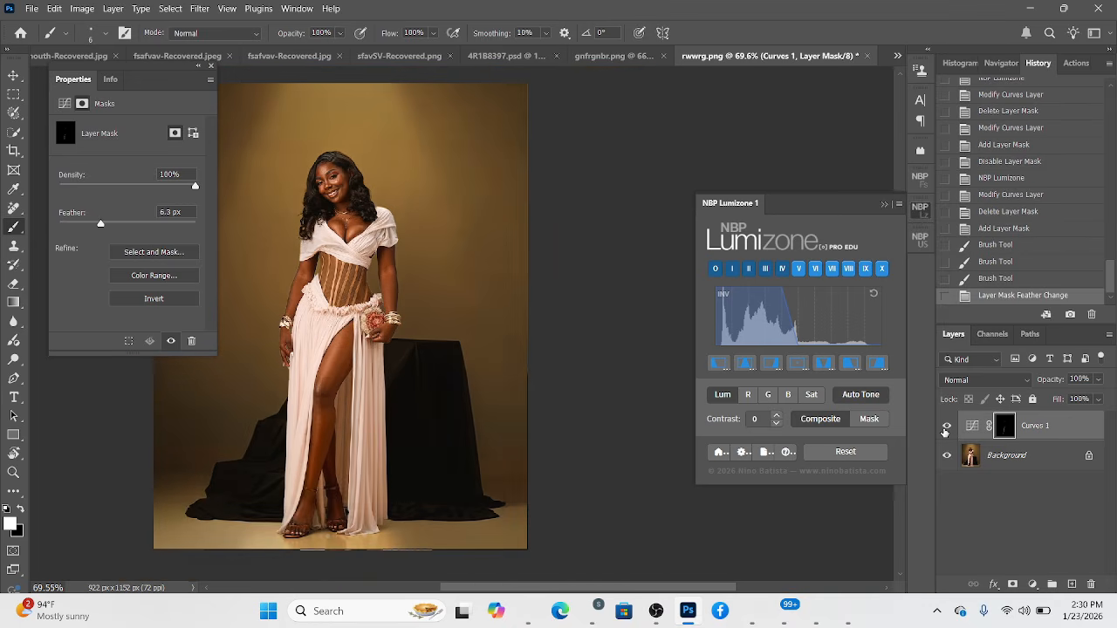
pyautogui.click(945, 427)
# Raise the Curves 1 curve point slightly to strengthen the painted highlights, and collapse the adjustment's properties.
pyautogui.click(973, 429)
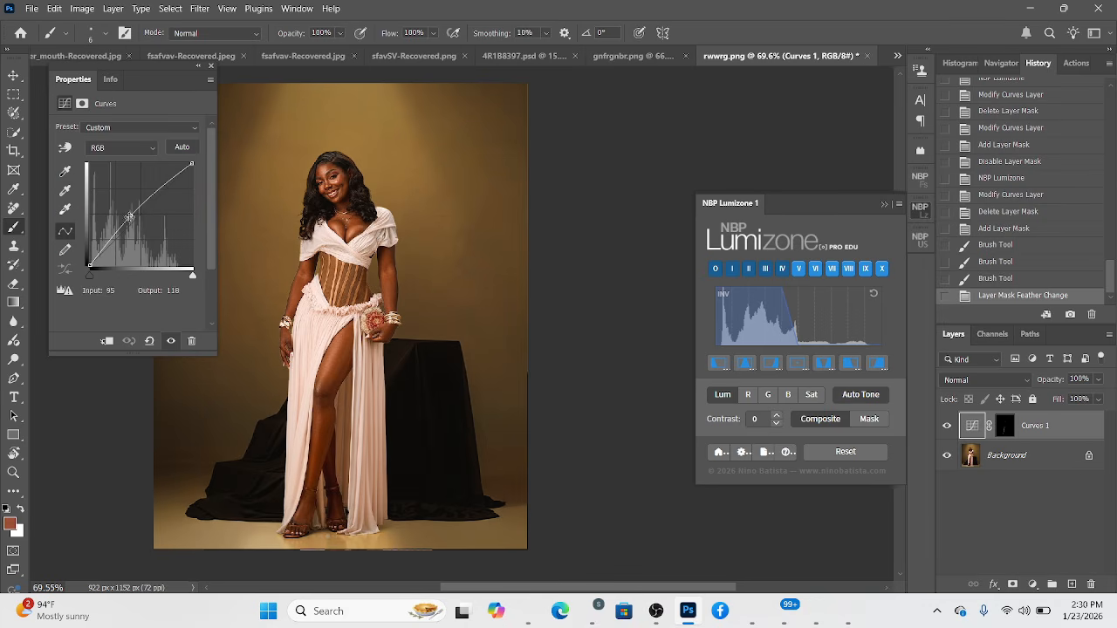
pyautogui.moveTo(131, 216); pyautogui.dragTo(128, 212)
pyautogui.click(199, 68)
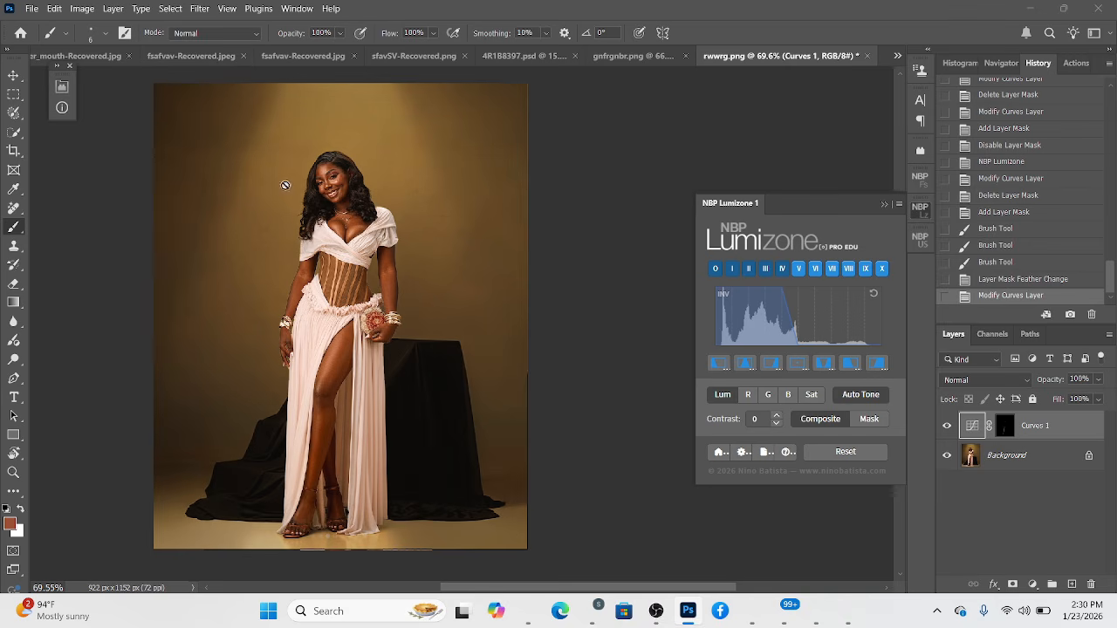
# Take a history snapshot of the current edited state.
pyautogui.moveTo(410, 321); pyautogui.dragTo(494, 357)
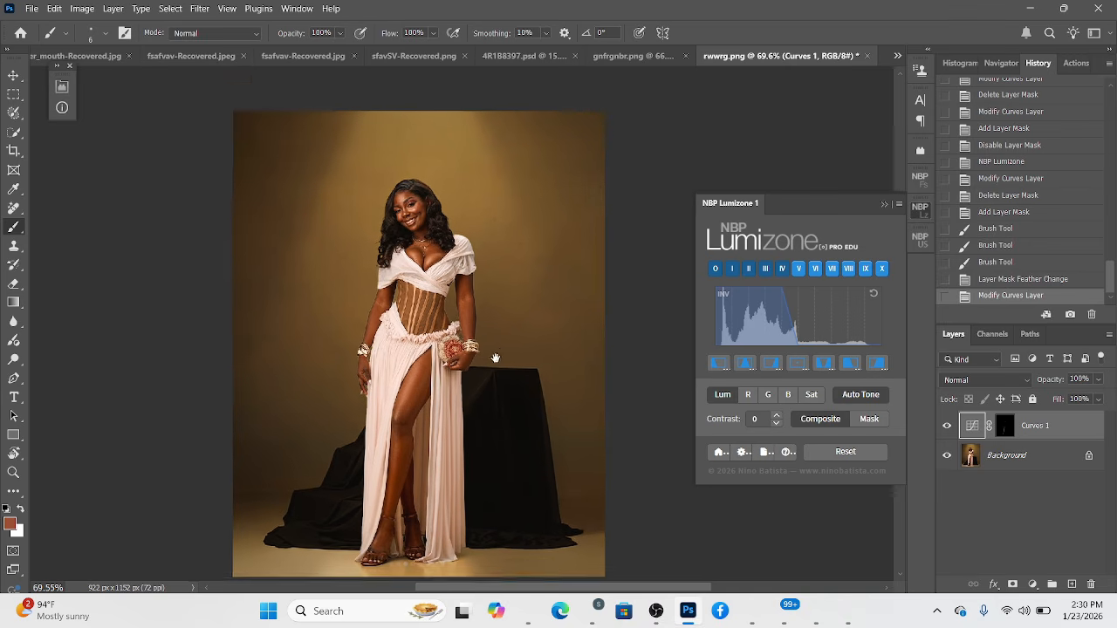
pyautogui.scroll(-1, 437, 205)
pyautogui.scroll(1, 436, 205)
pyautogui.scroll(1, 436, 205)
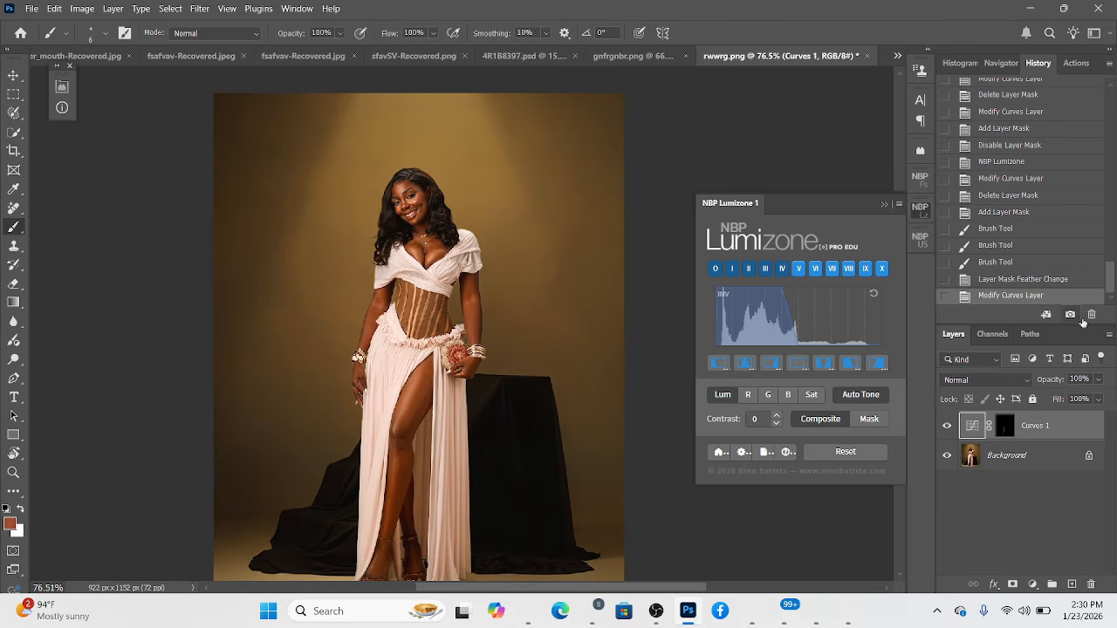
pyautogui.moveTo(1112, 287); pyautogui.dragTo(1110, 87)
# Compare the original rwwrg.png state with the edited snapshot, ending on the edited version.
pyautogui.click(1047, 95)
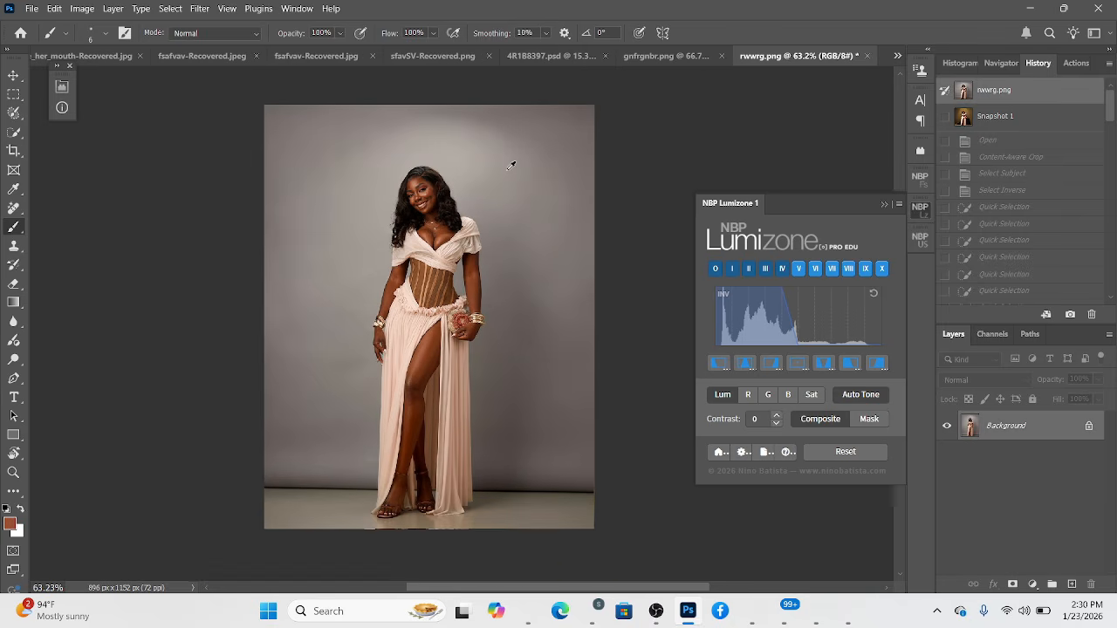
pyautogui.click(995, 127)
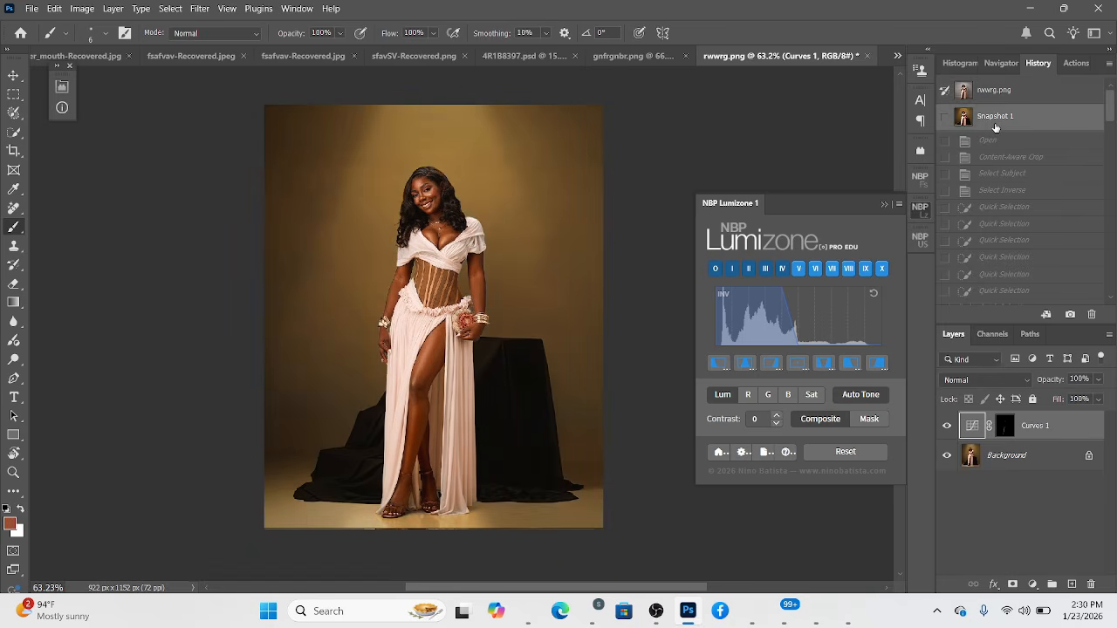
pyautogui.click(982, 87)
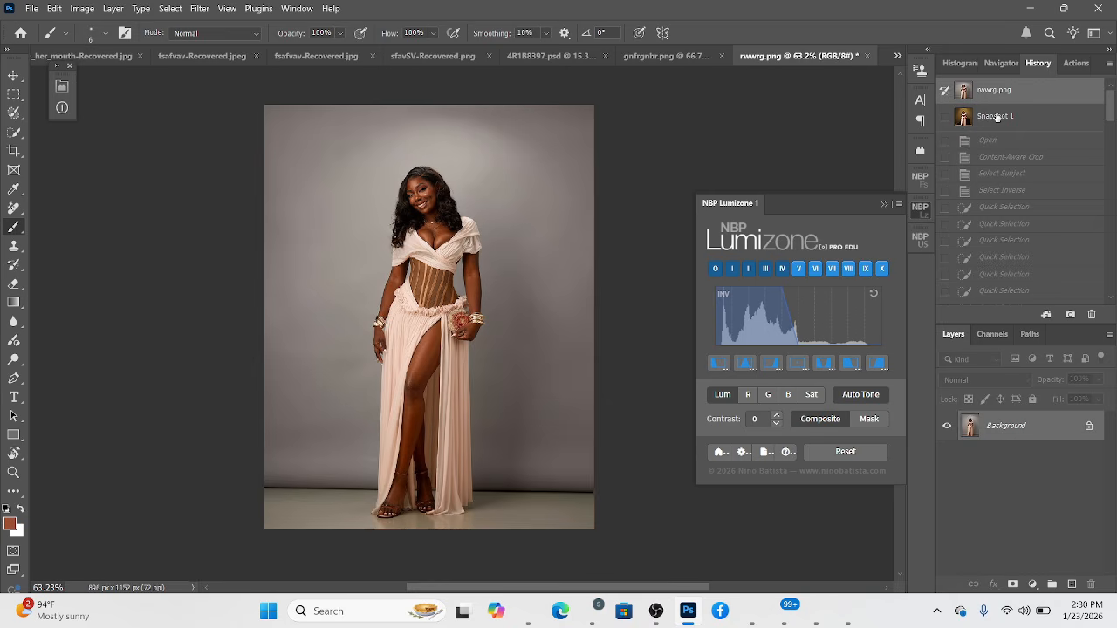
pyautogui.click(997, 117)
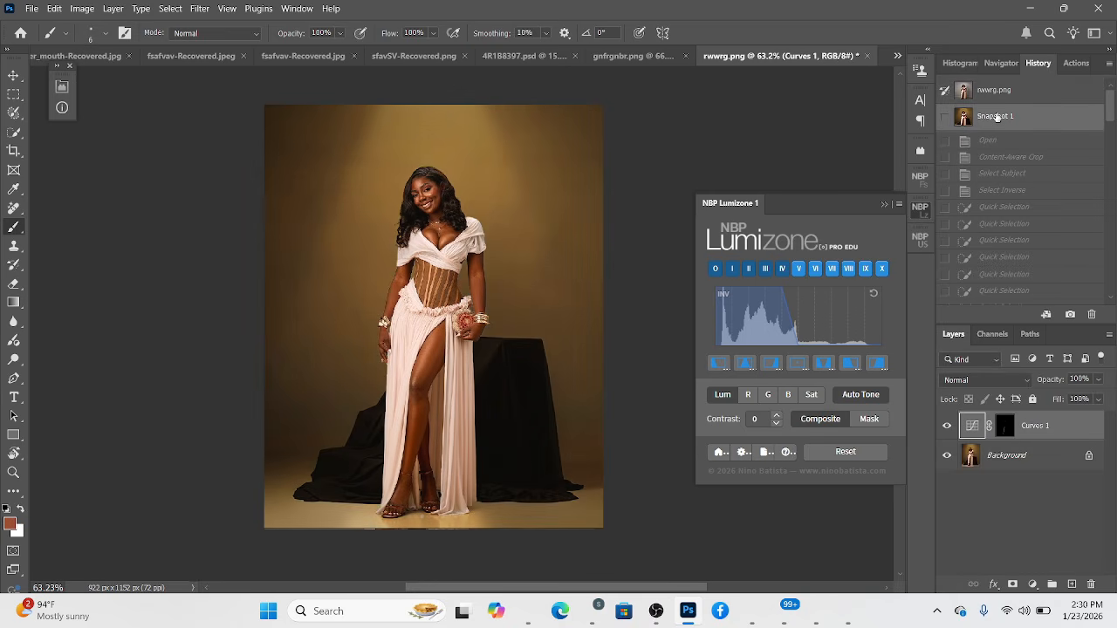